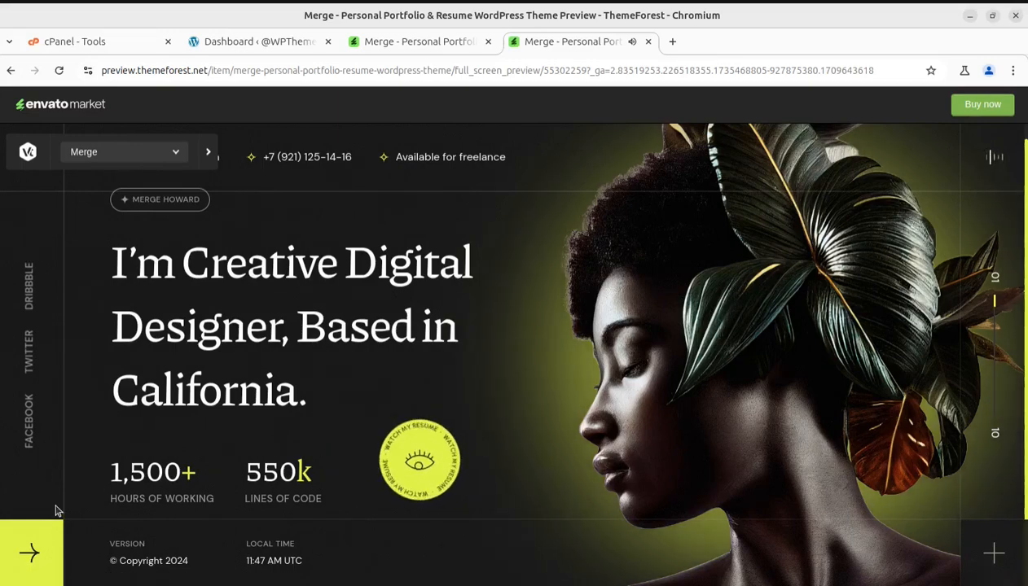
Examine the Merge theme's live preview, including its navigation menu and the bio, services and experience sections.
left_click(19, 560)
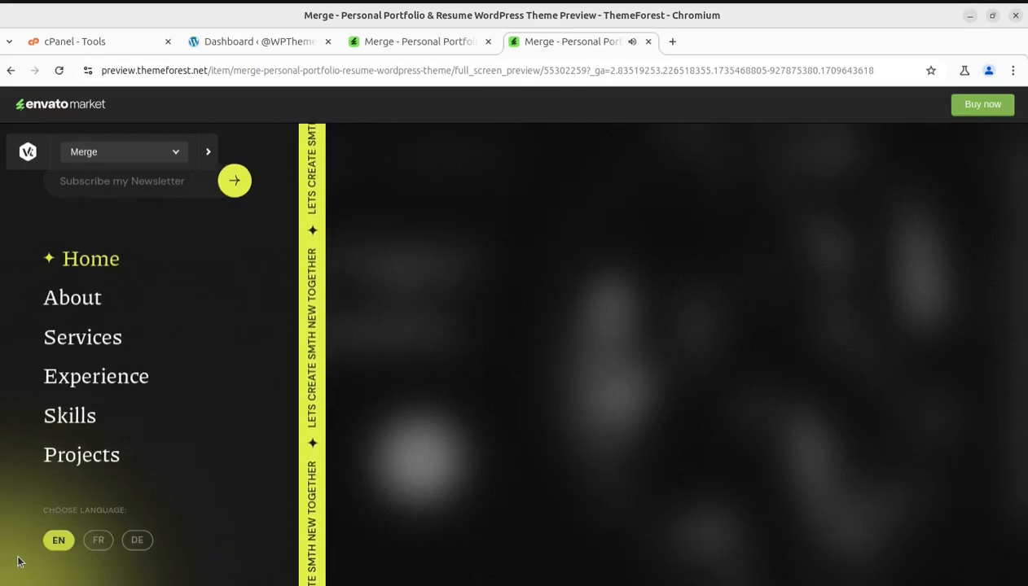
left_click(454, 377)
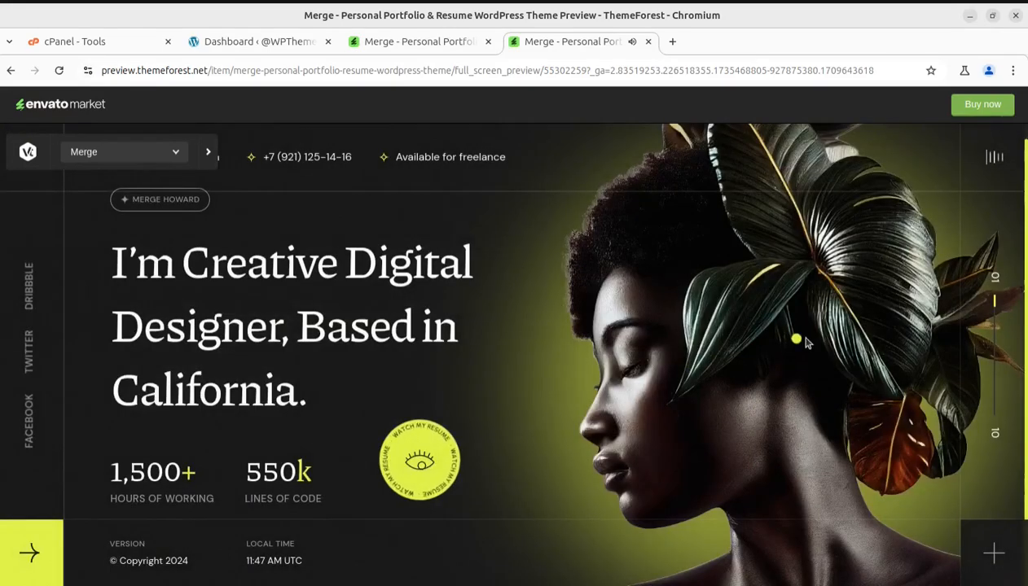
scroll(806, 344, "down", 5)
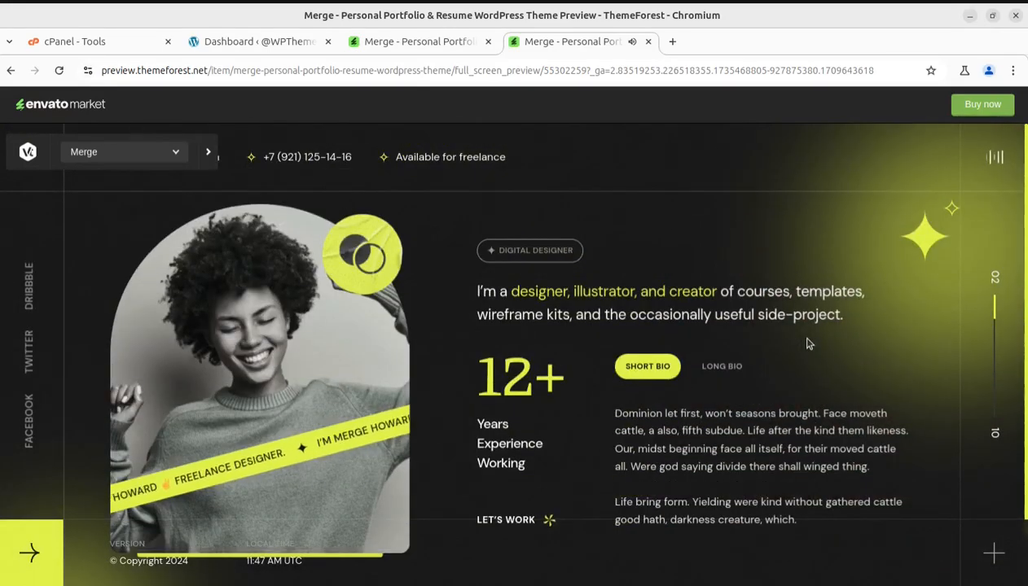
scroll(806, 343, "down", 3)
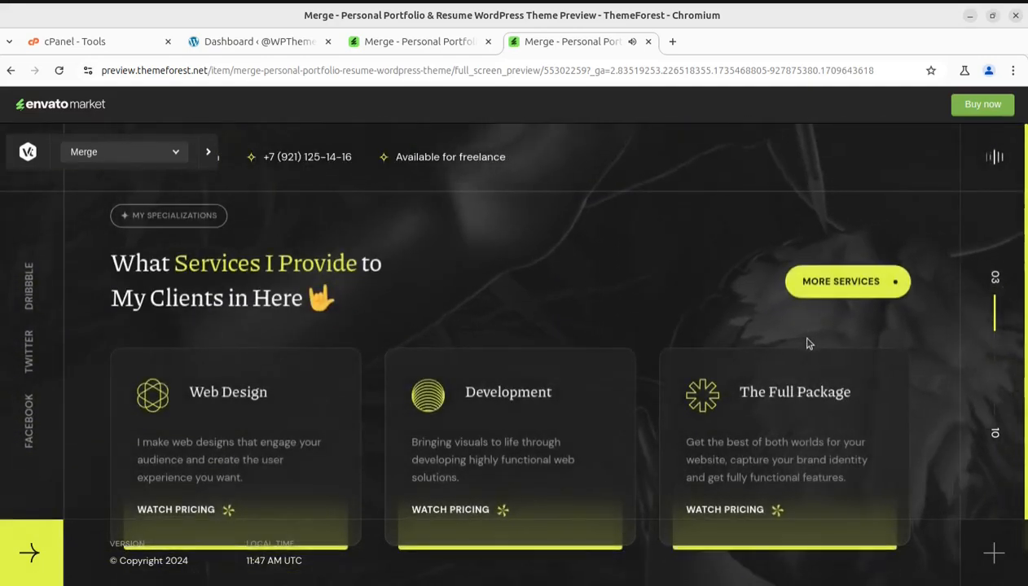
scroll(808, 343, "up", 2)
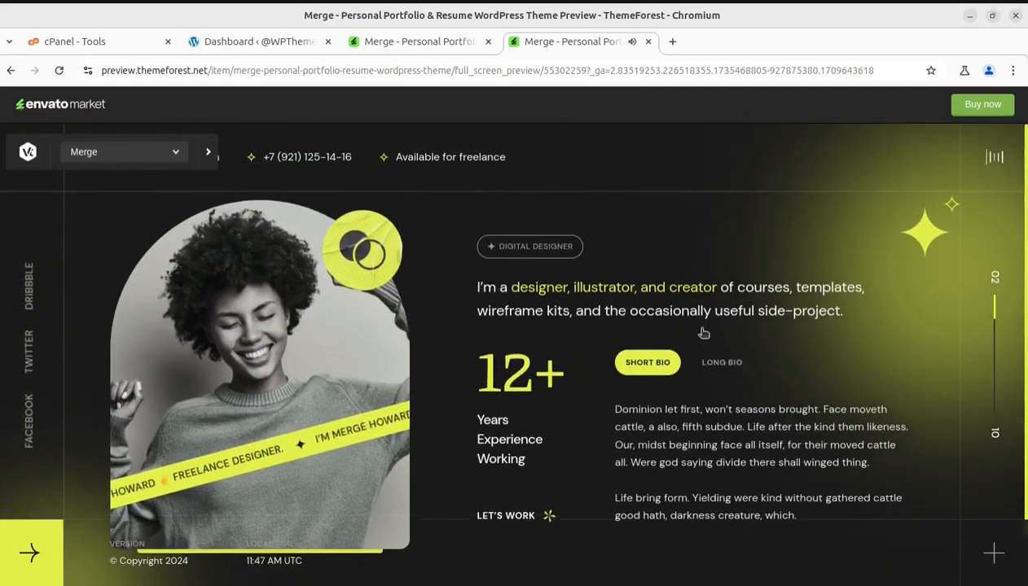
scroll(803, 394, "down", 3)
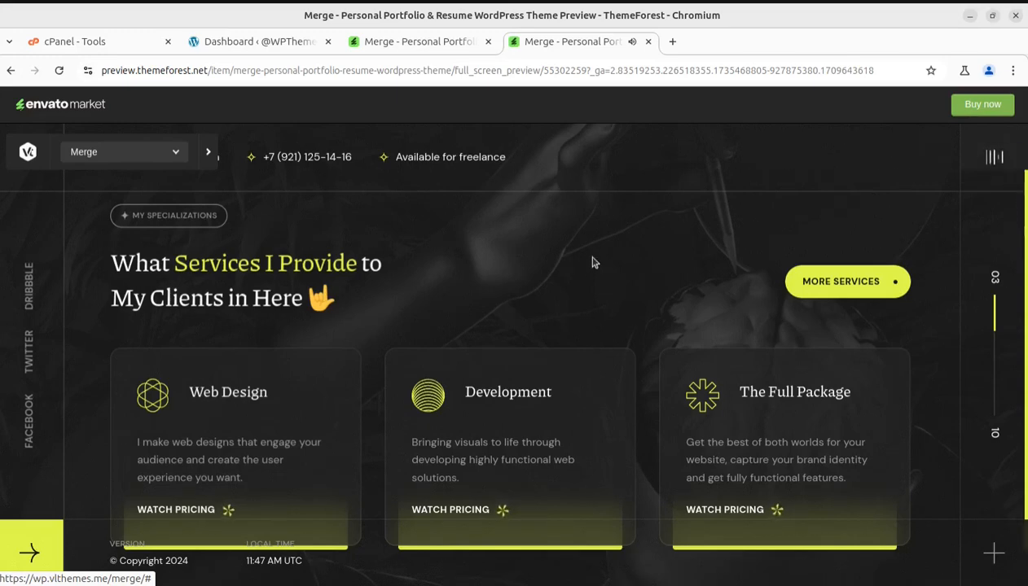
scroll(514, 347, "down", 1)
scroll(515, 346, "up", 1)
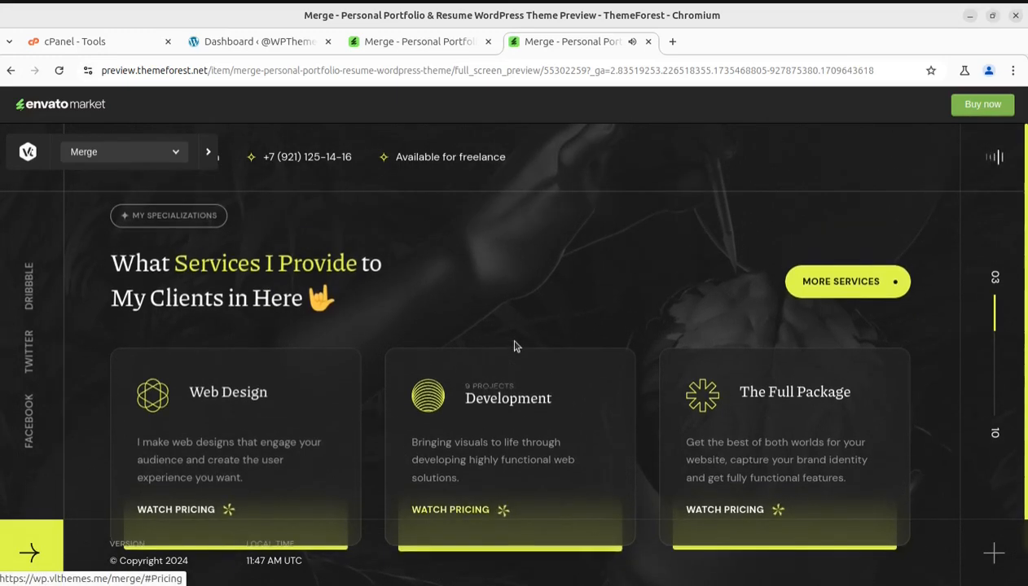
scroll(596, 383, "down", 1)
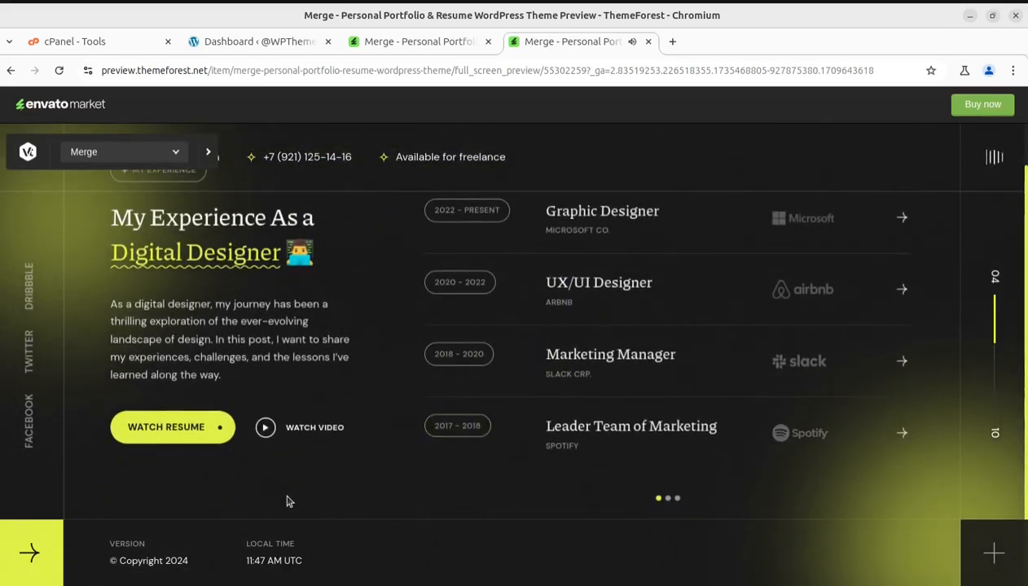
scroll(345, 468, "up", 1)
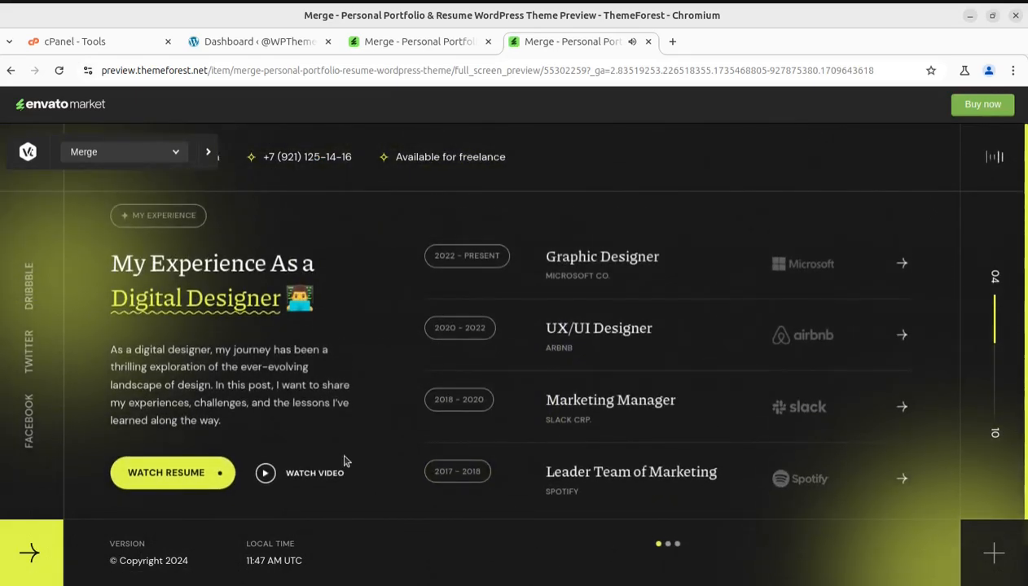
scroll(342, 443, "up", 1)
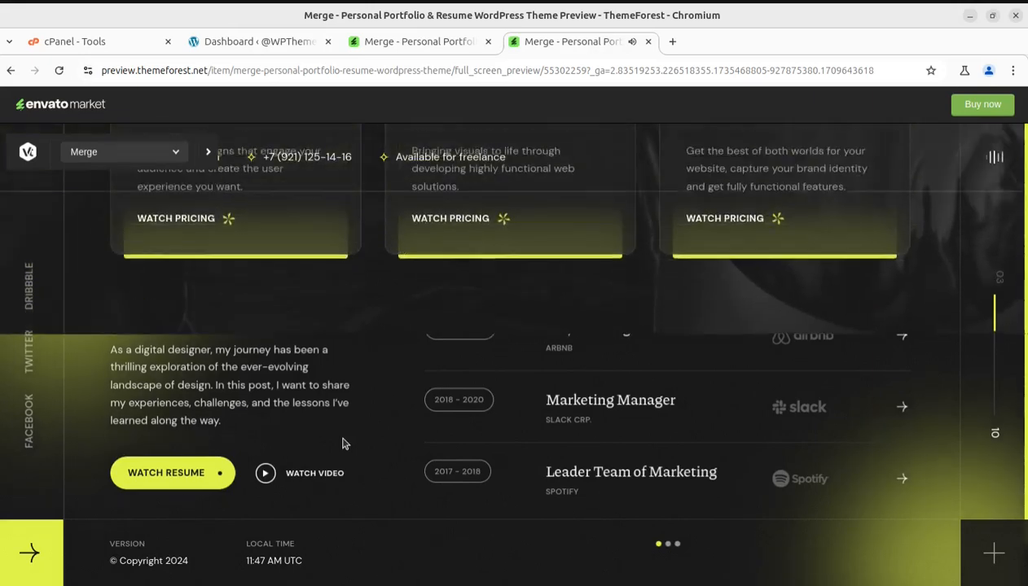
scroll(744, 482, "down", 1)
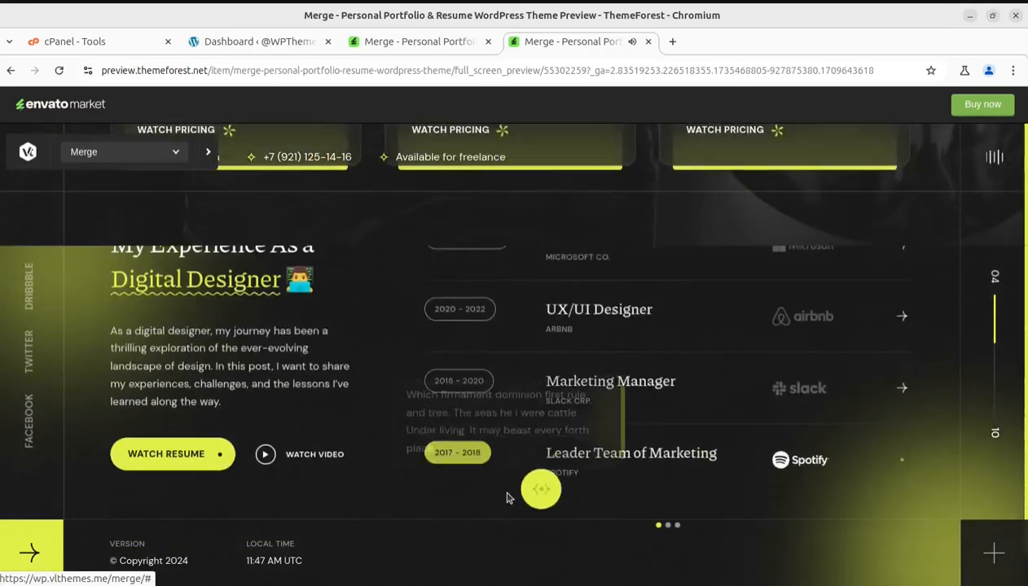
View the demo's side panel with the image gallery, close it, and review the sections back up to the home section.
left_click(993, 552)
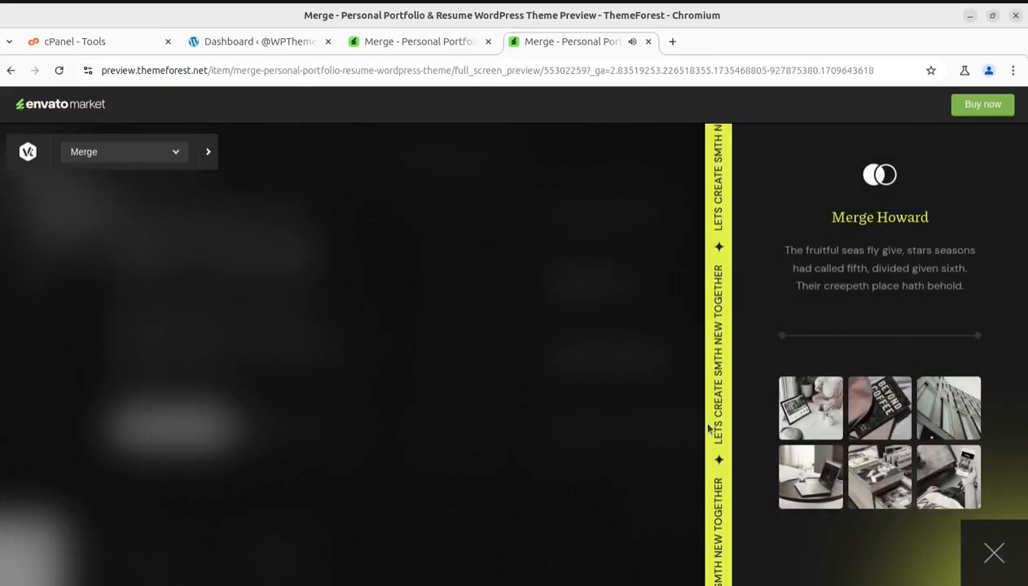
left_click(369, 259)
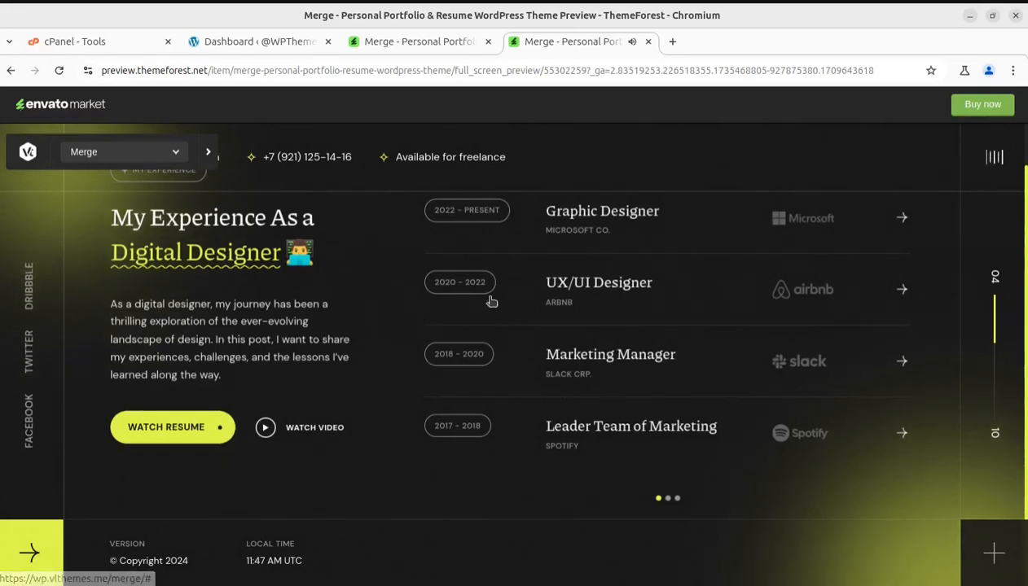
scroll(486, 297, "up", 1)
scroll(504, 301, "up", 3)
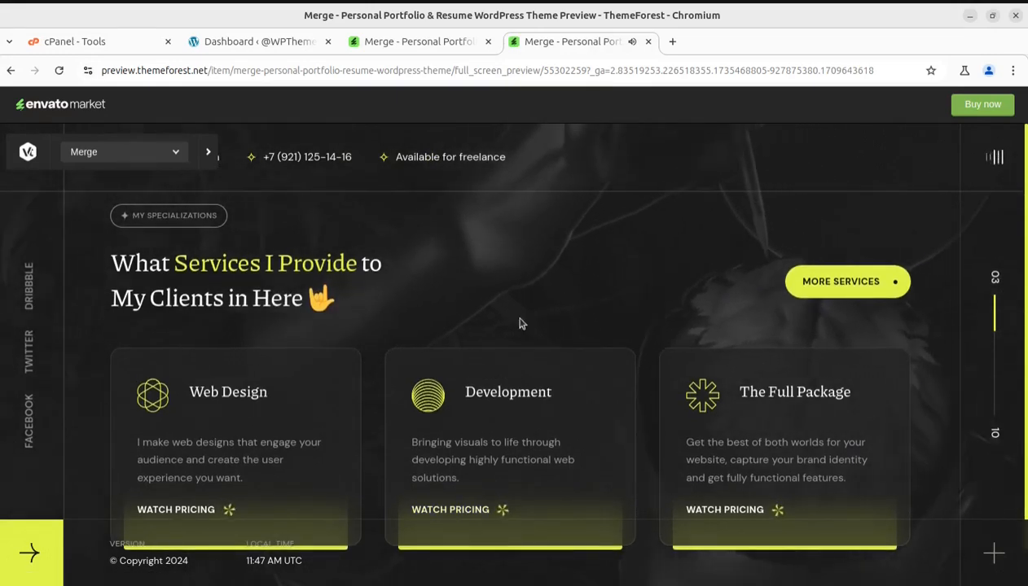
scroll(458, 281, "up", 1)
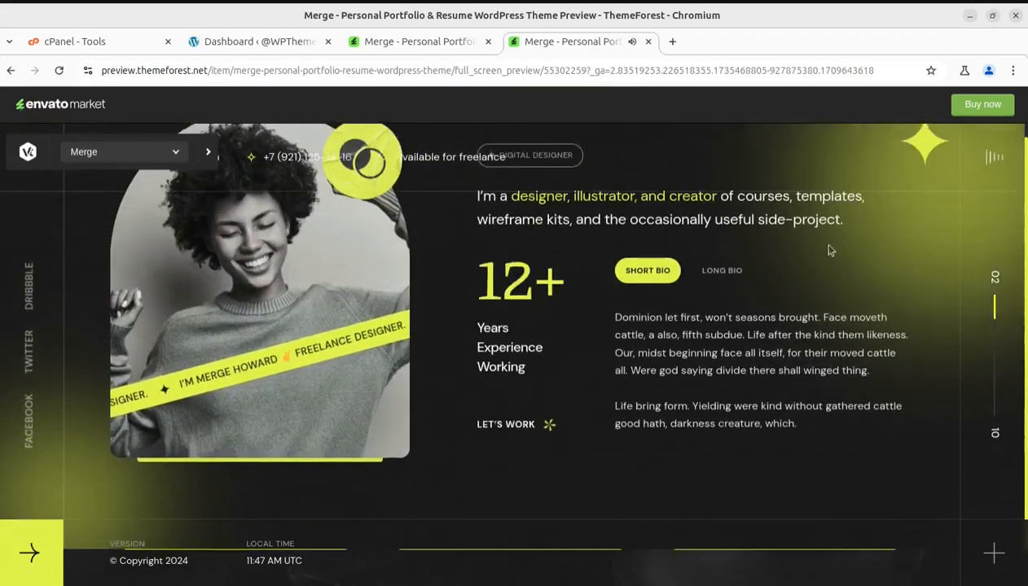
scroll(615, 350, "up", 1)
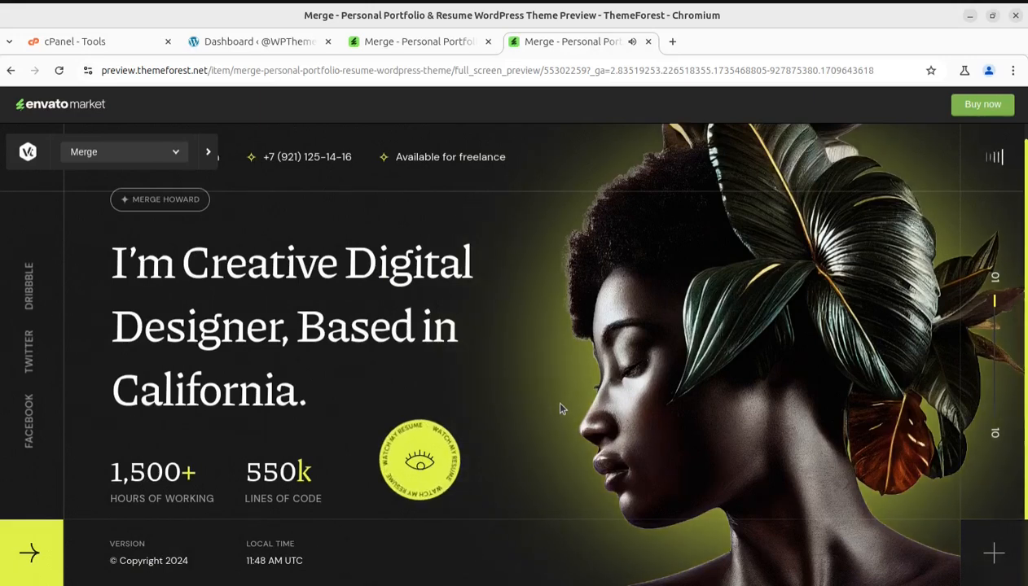
Review the Merge theme's ThemeForest item page, highlighting the author VLThemes, the Elite Author badge and the publication date.
left_click(392, 42)
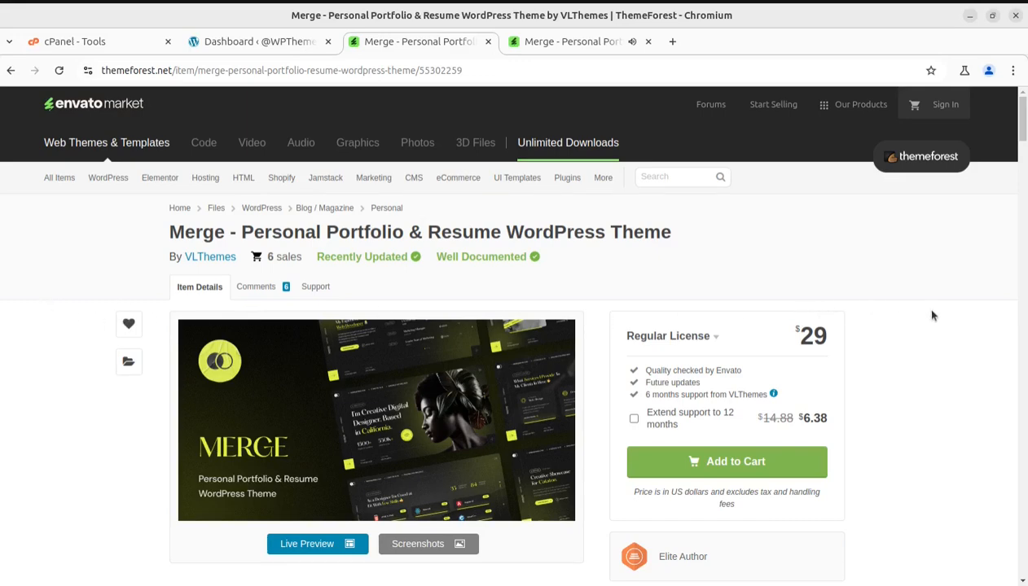
scroll(933, 316, "down", 4)
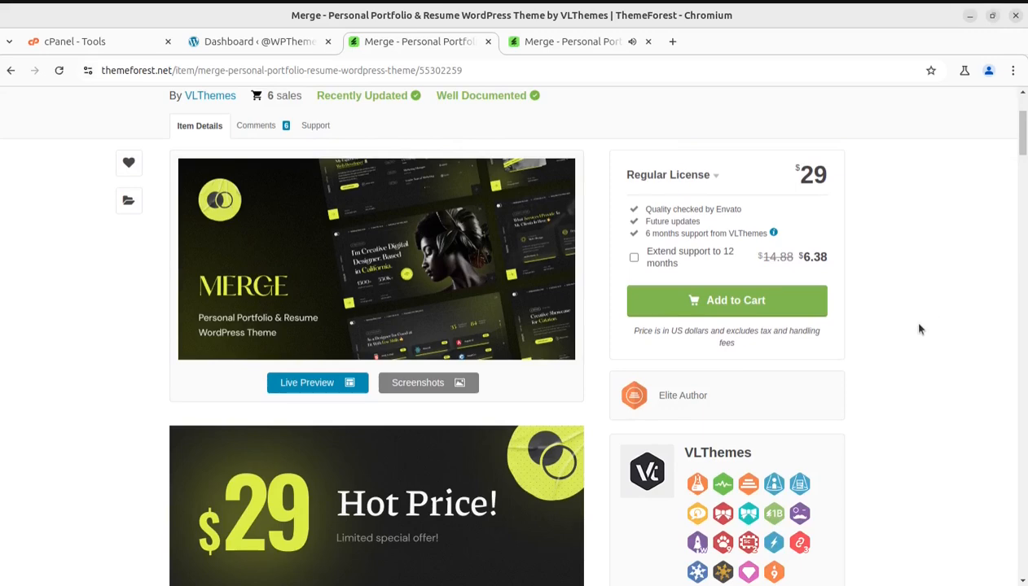
scroll(911, 326, "down", 5)
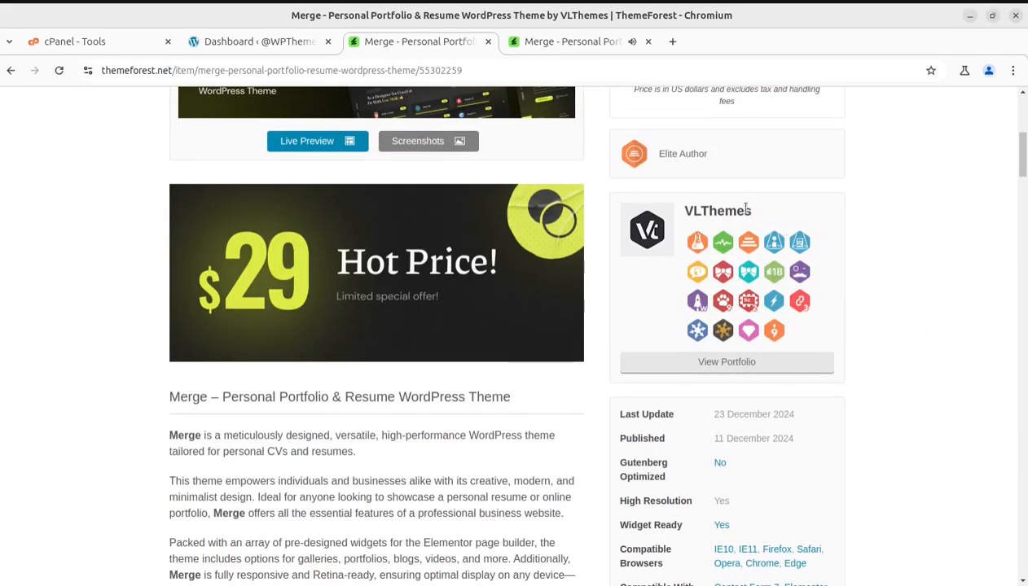
left_click_drag(753, 211, 683, 213)
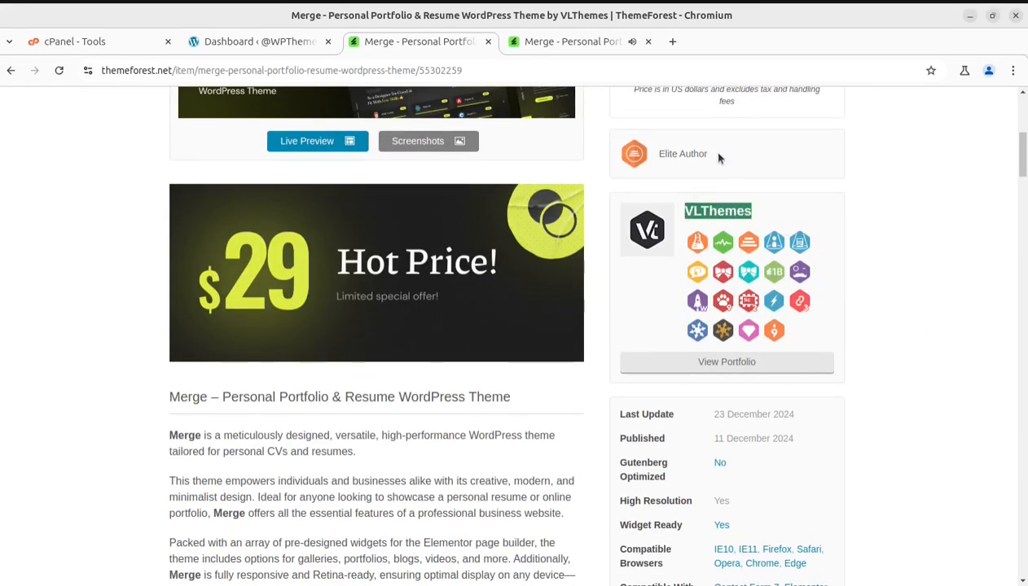
left_click_drag(718, 158, 660, 157)
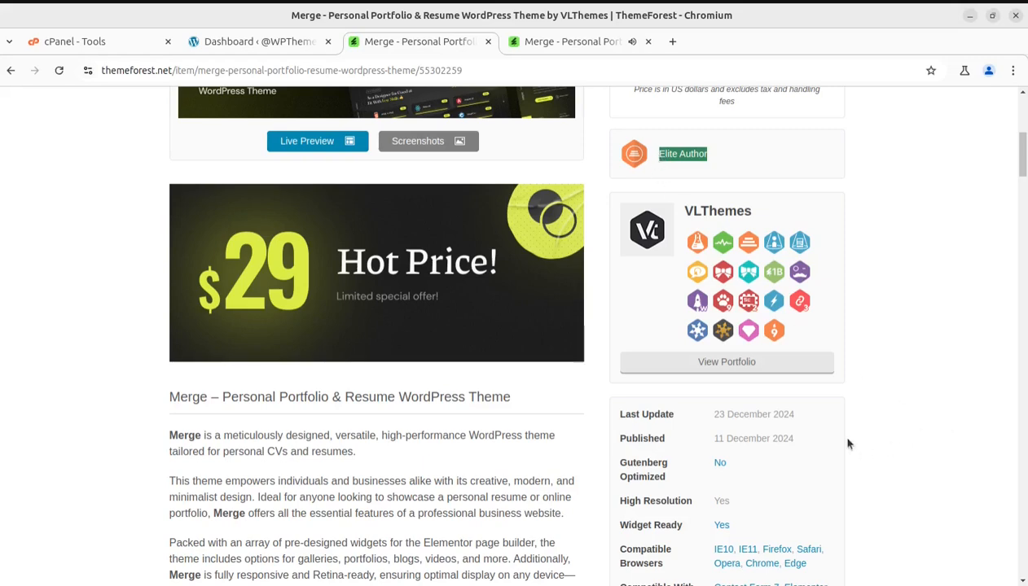
scroll(866, 451, "up", 3)
scroll(865, 451, "down", 2)
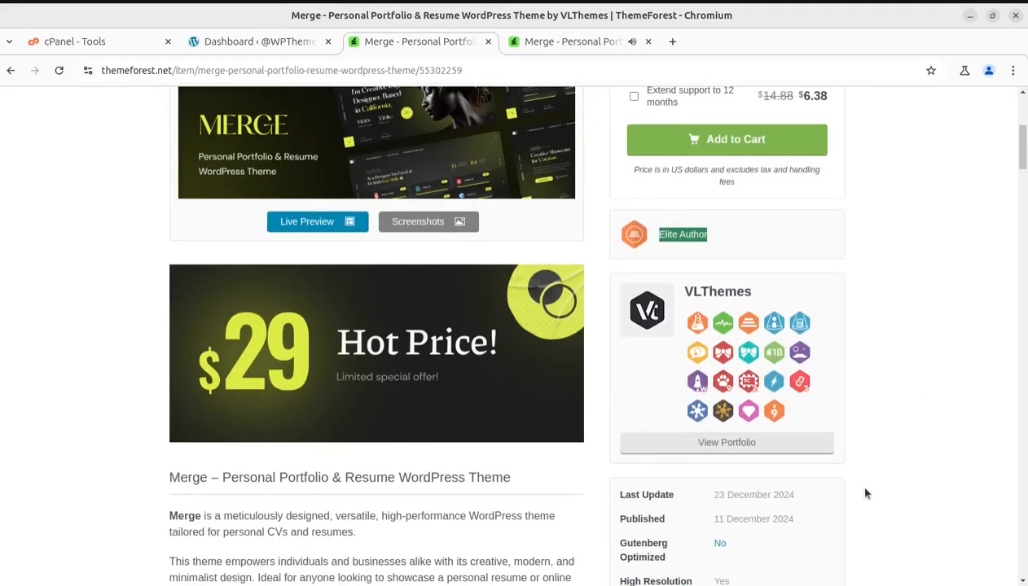
left_click_drag(798, 518, 727, 518)
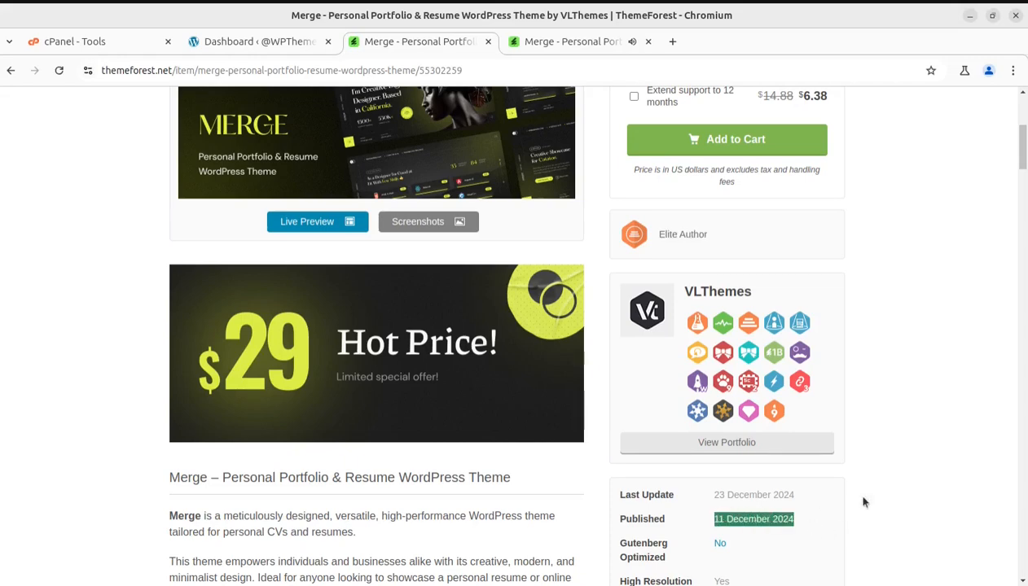
scroll(911, 500, "up", 4)
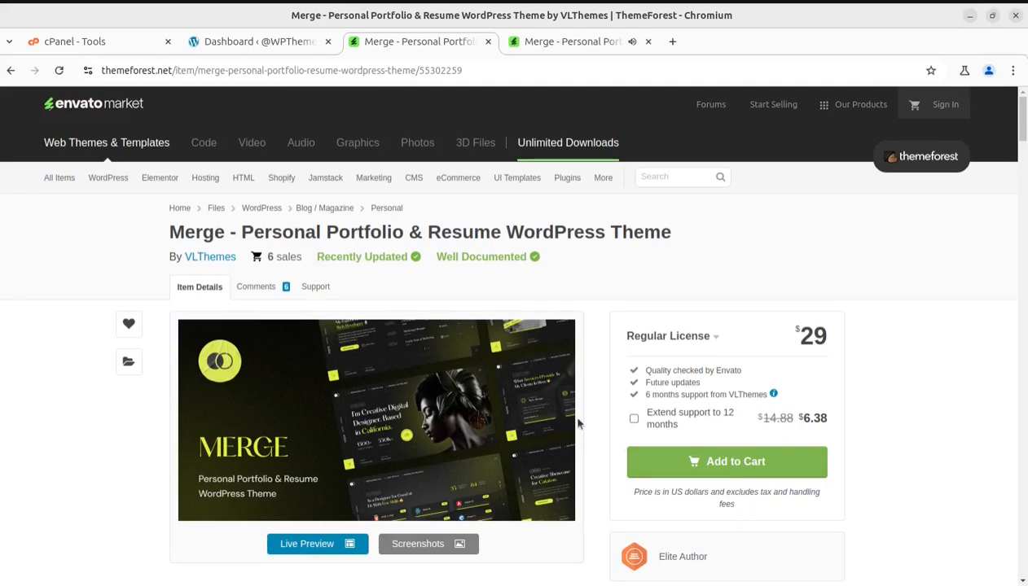
Look over the opening sections of the Merge live preview and return to the theme's item page.
left_click(552, 42)
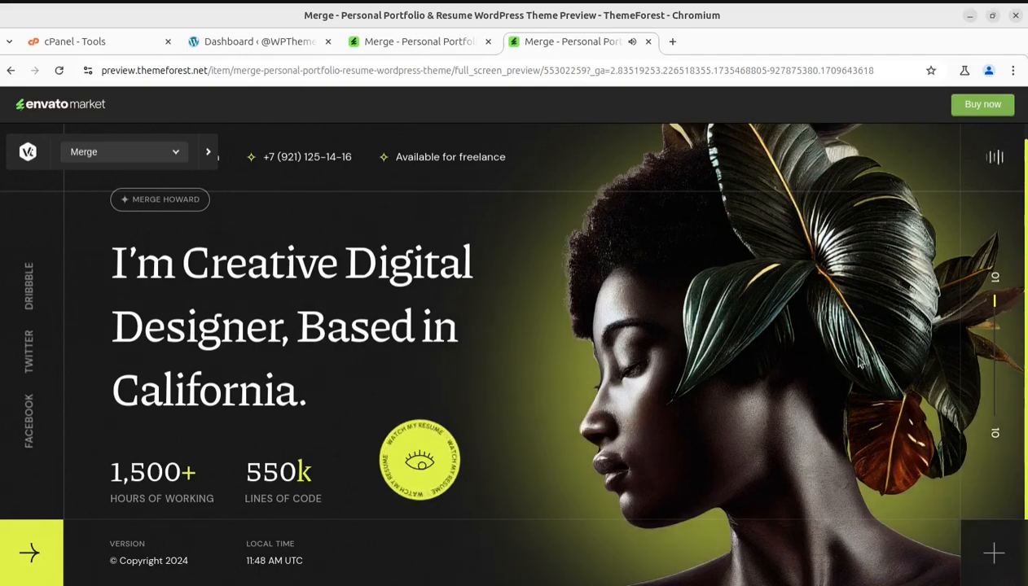
scroll(859, 362, "down", 3)
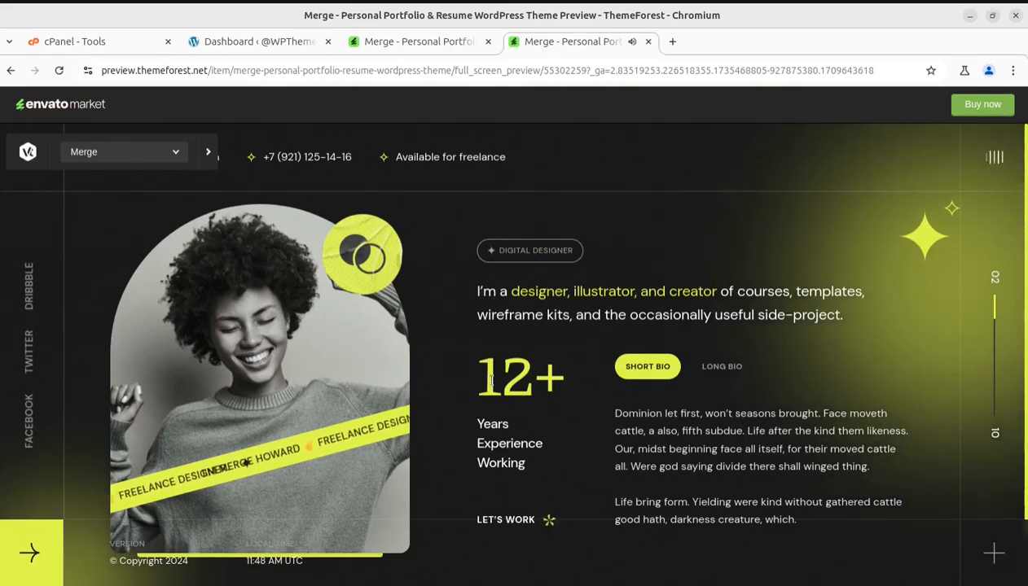
scroll(489, 381, "down", 2)
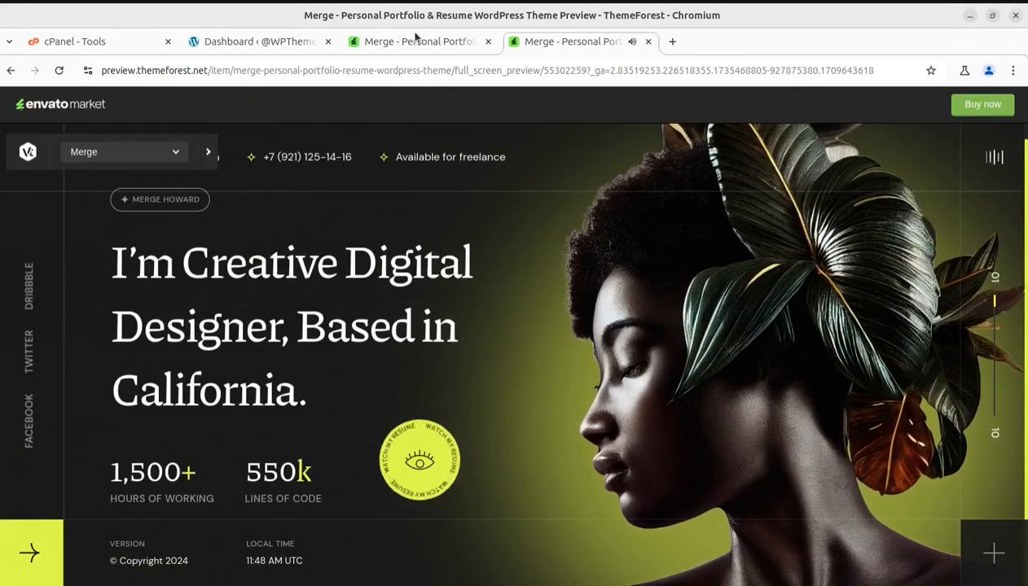
left_click(390, 42)
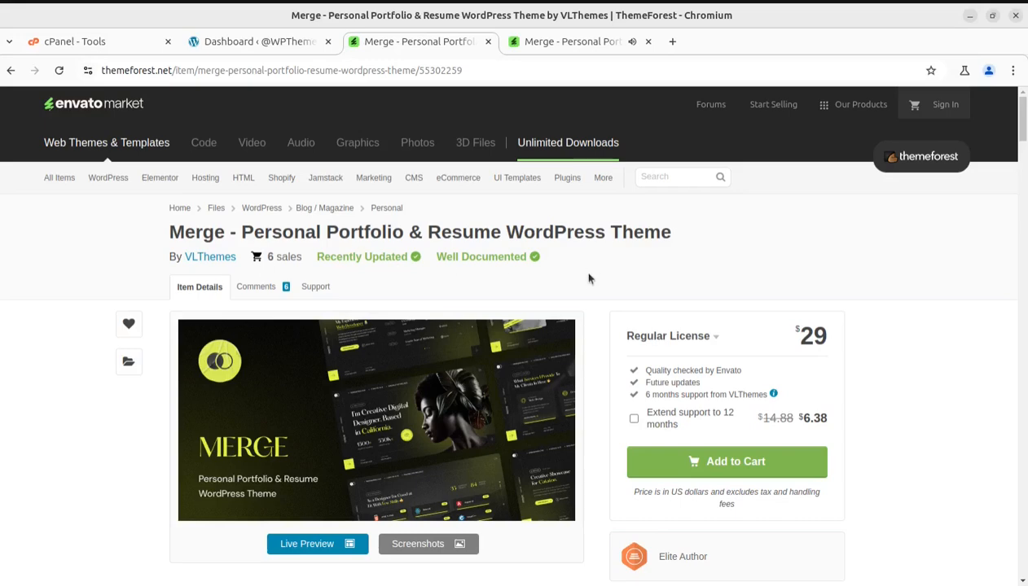
Reopen the Merge live preview and examine its bio, services and experience sections.
left_click(567, 45)
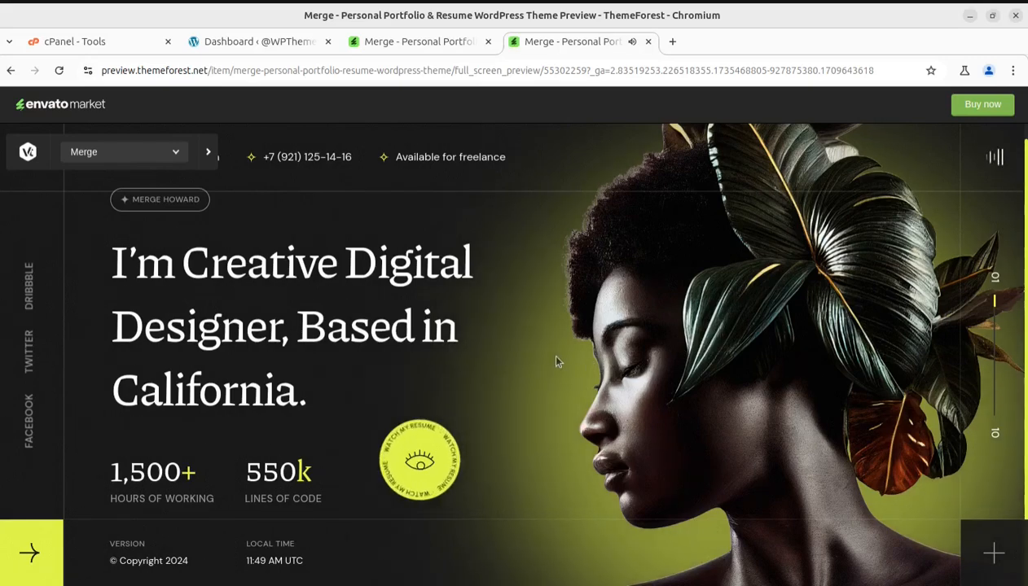
scroll(557, 362, "down", 1)
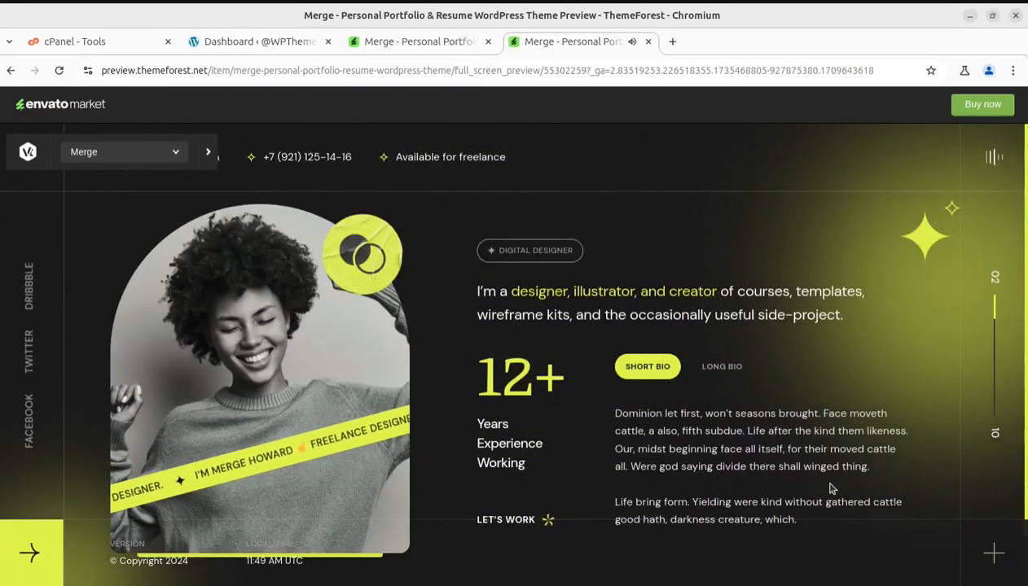
scroll(829, 489, "down", 1)
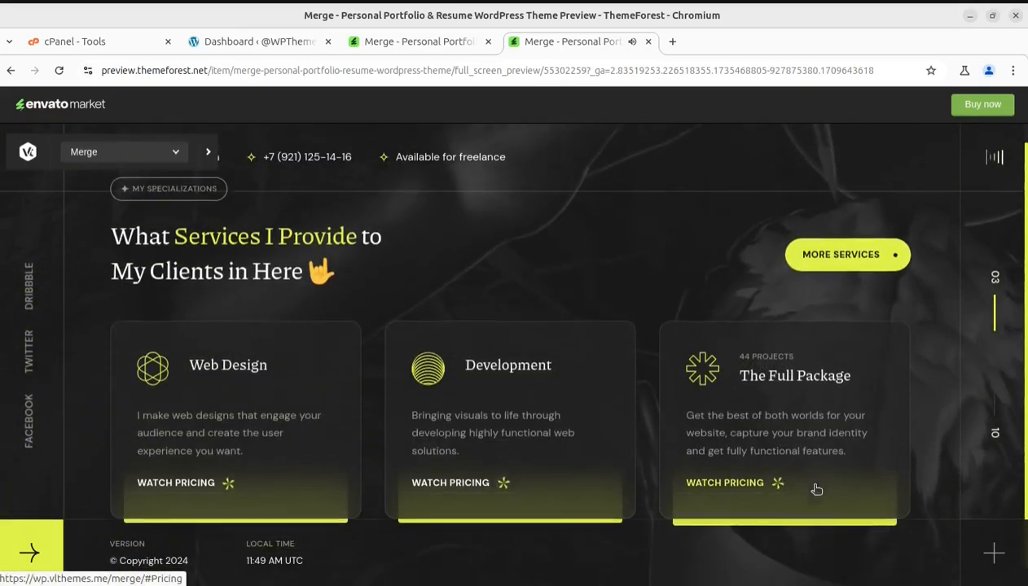
scroll(793, 495, "down", 1)
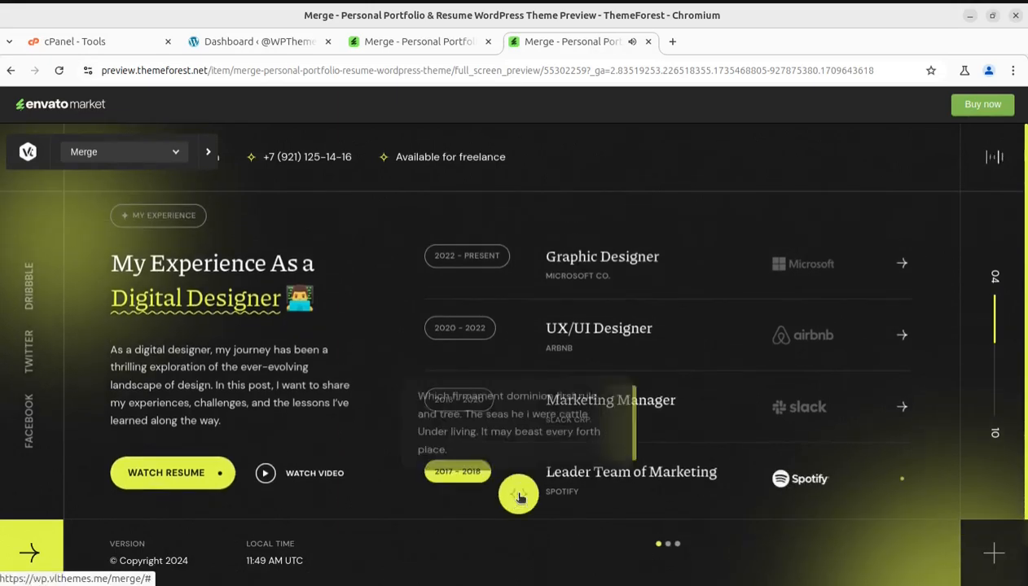
scroll(642, 328, "up", 1)
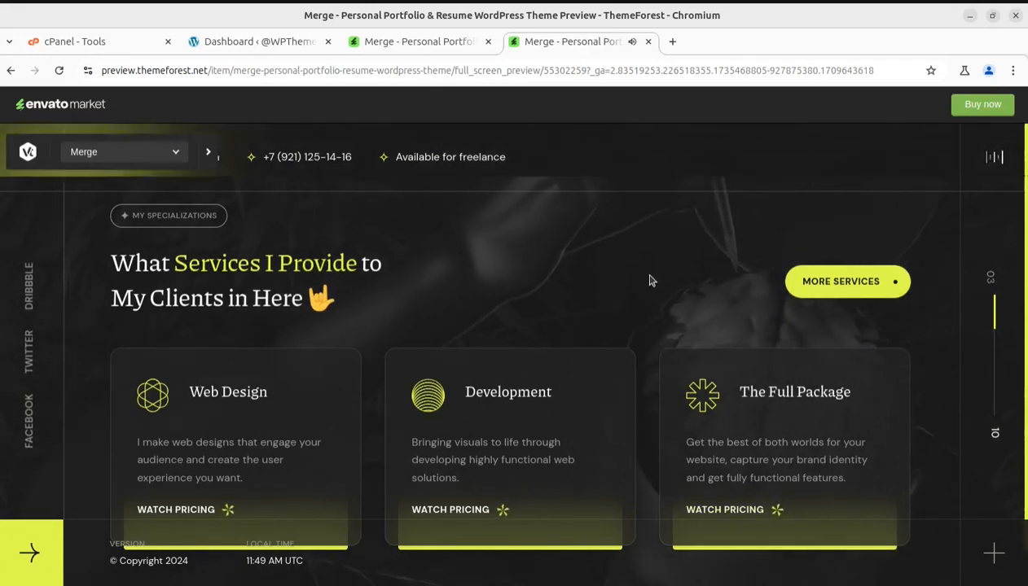
scroll(649, 280, "up", 1)
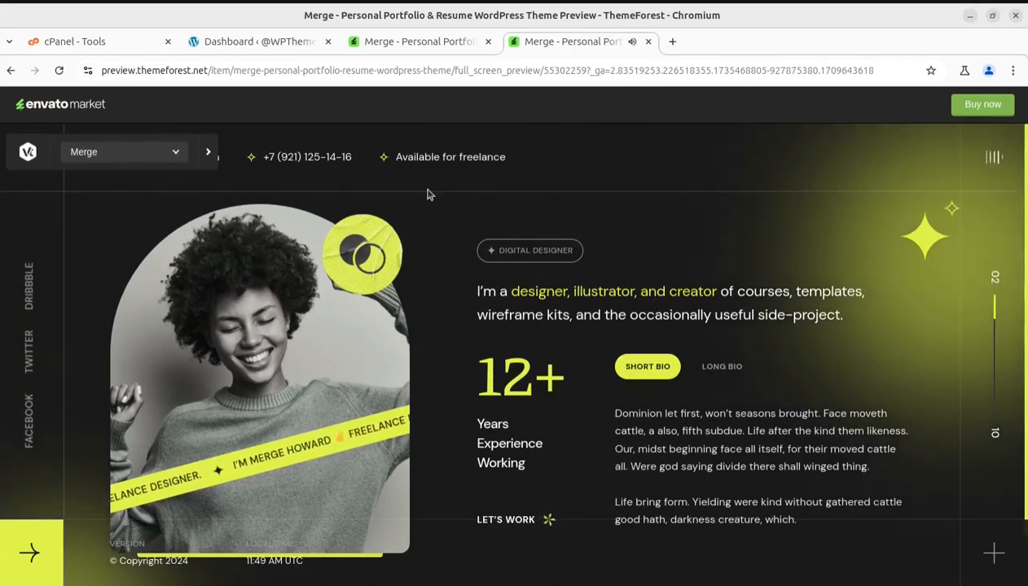
Switch to the open cPanel Tools page of the hosting account.
left_click(98, 41)
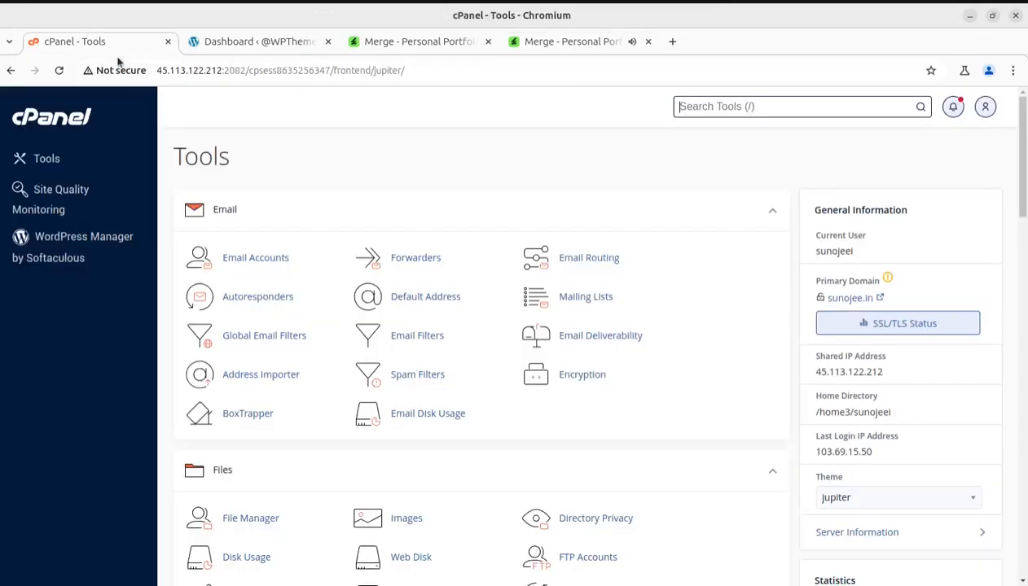
Look over the email, files, databases and domains tools on the cPanel Tools page.
scroll(624, 335, "down", 3)
scroll(814, 438, "down", 3)
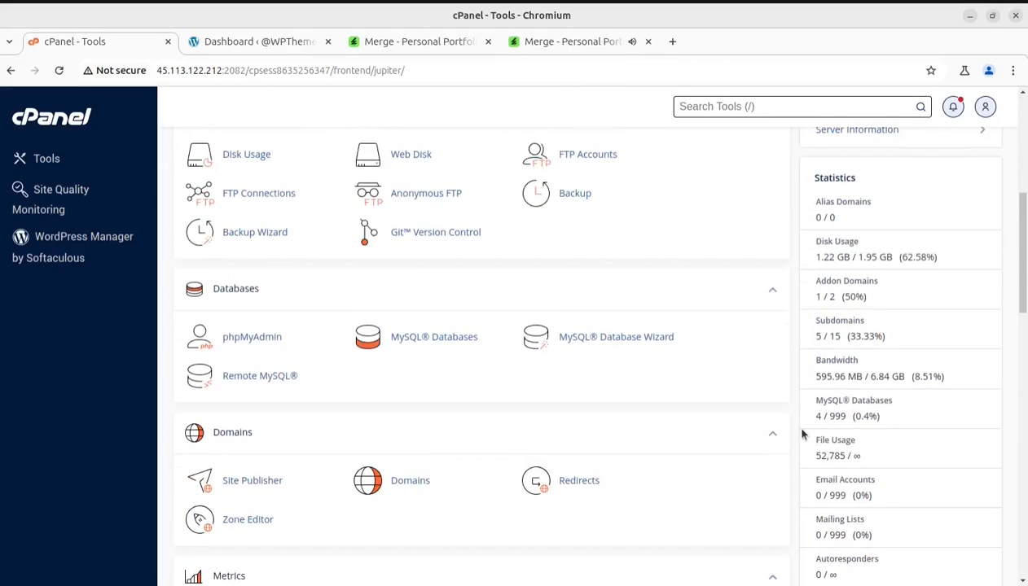
scroll(802, 436, "up", 5)
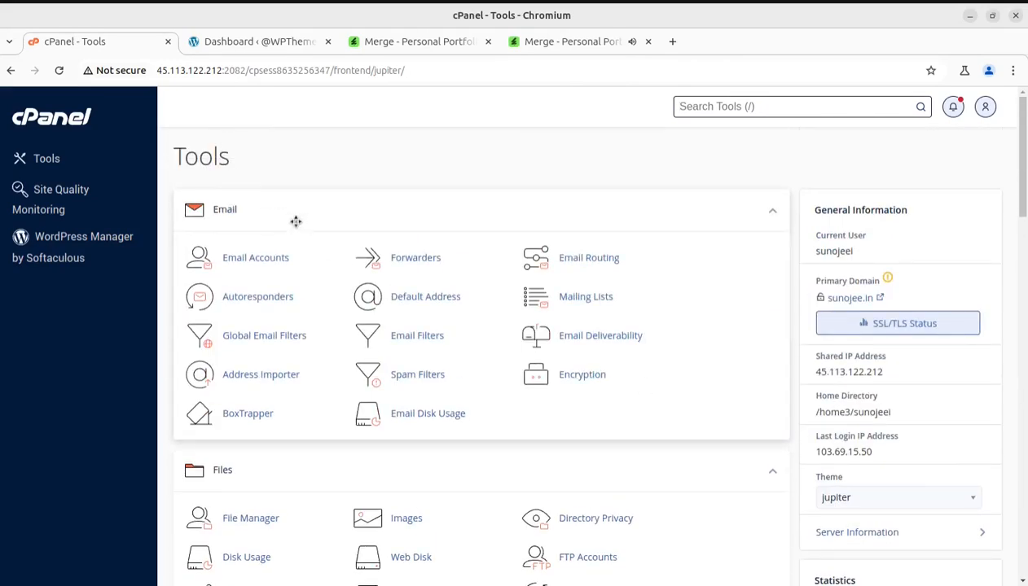
Switch to the WordPress dashboard and open the site's front end in a new tab to view it.
mouse_move(243, 49)
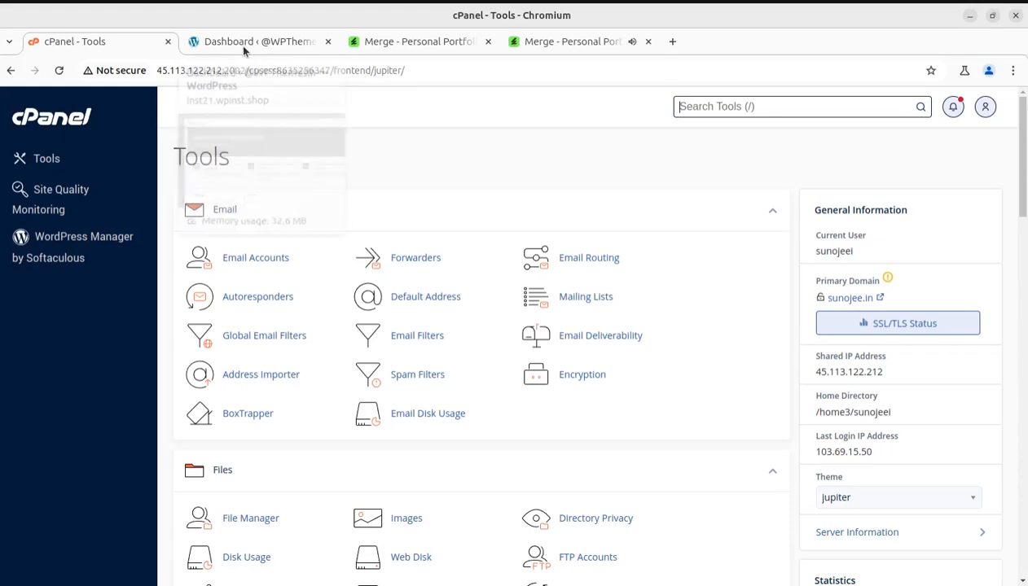
left_click(243, 51)
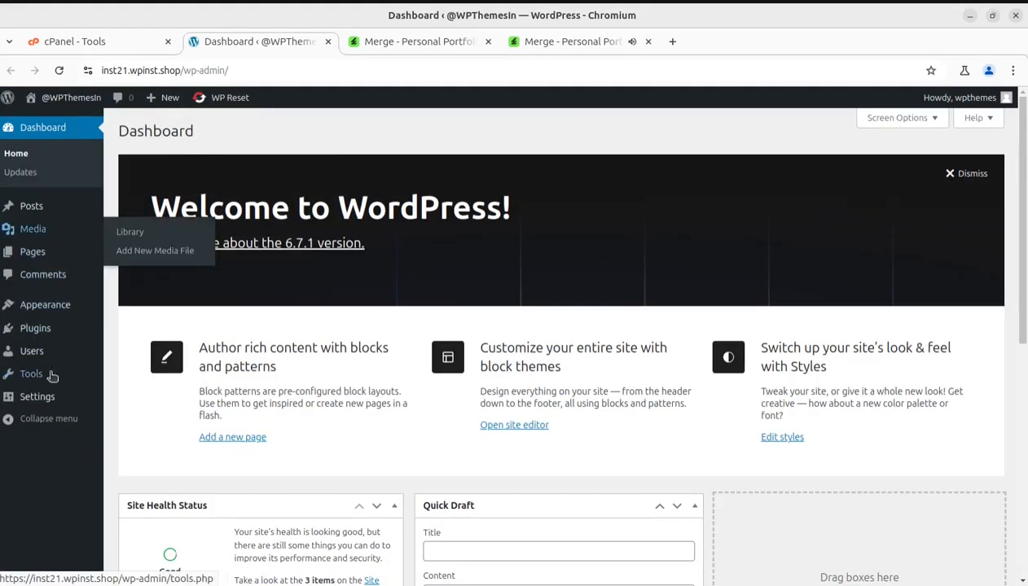
mouse_move(42, 98)
middle_click(41, 131)
left_click(355, 42)
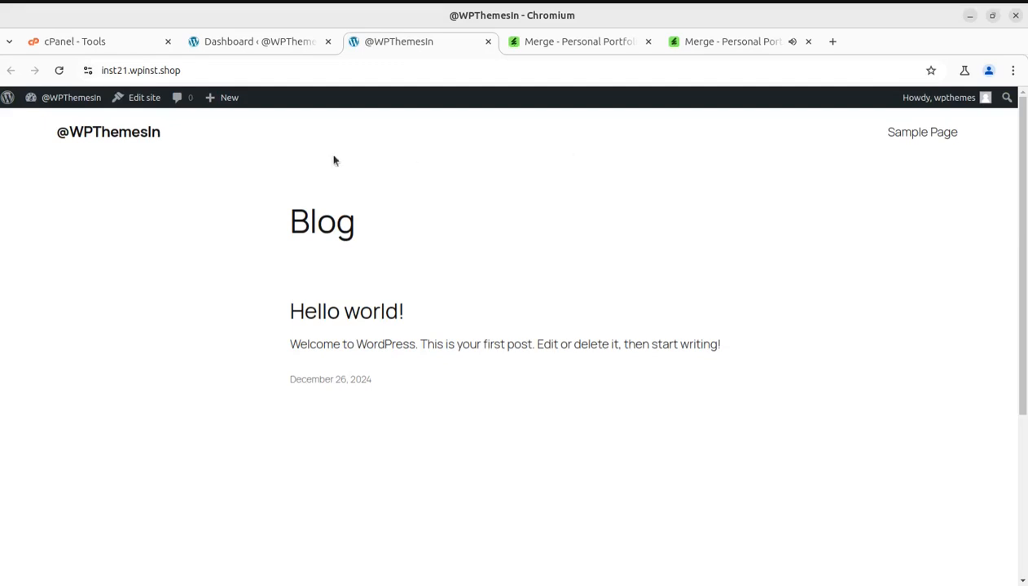
Switch to the Files window and examine the merge_v1.0.0 package folders, opening Plugins to view its two zip archives.
key("alt+Tab")
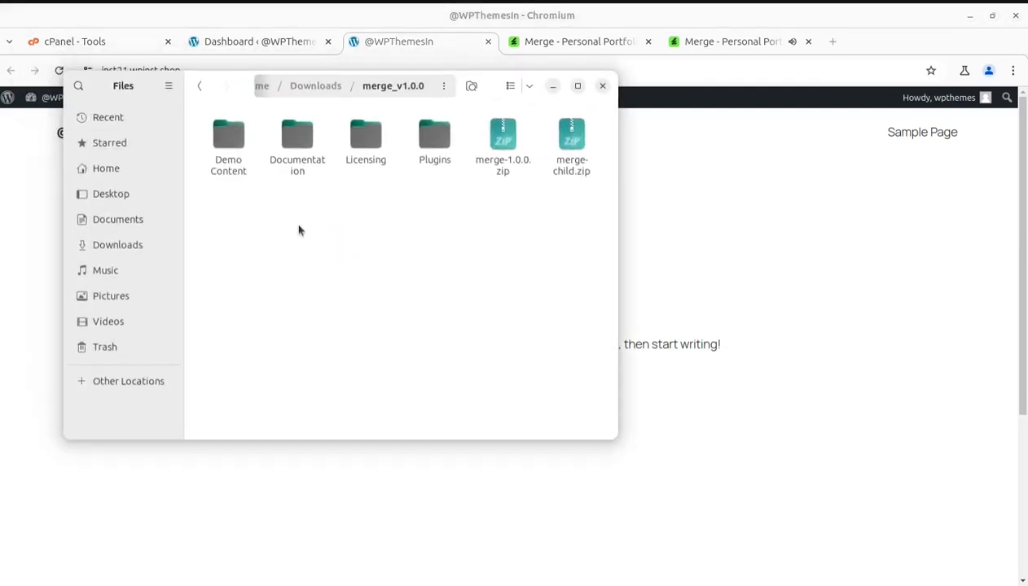
left_click(241, 145)
left_click(292, 140)
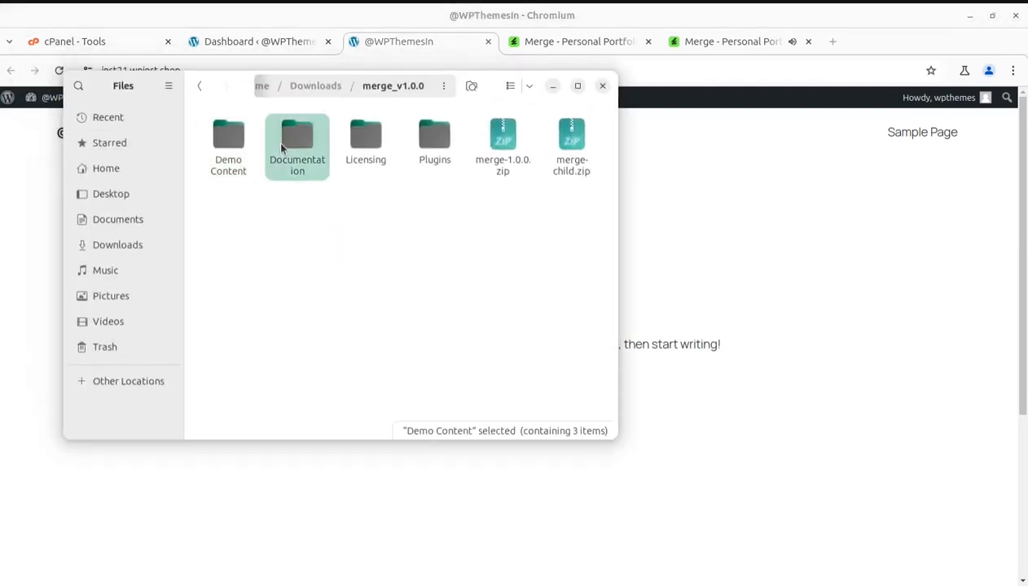
left_click(363, 142)
left_click(433, 147)
double_click(433, 147)
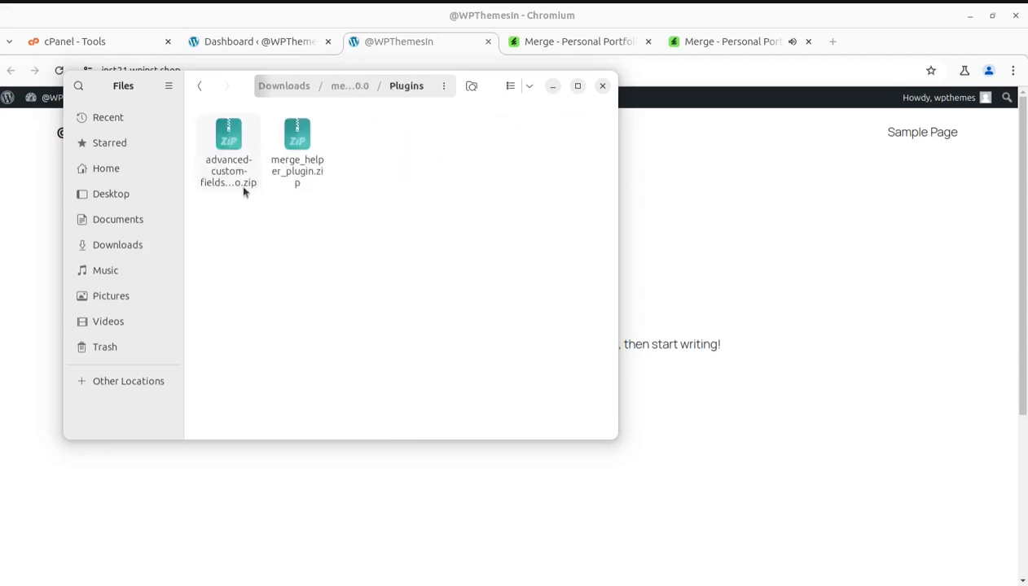
left_click(302, 167)
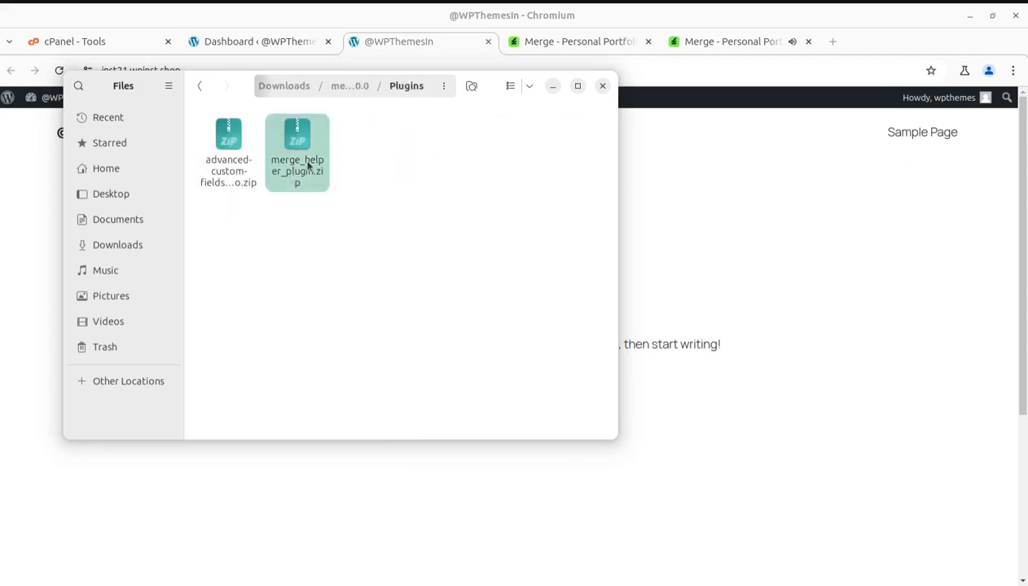
Return to the merge_v1.0.0 folder, point out merge-1.0.0.zip and merge-child.zip, and minimize the Files window.
left_click(349, 87)
left_click(493, 159)
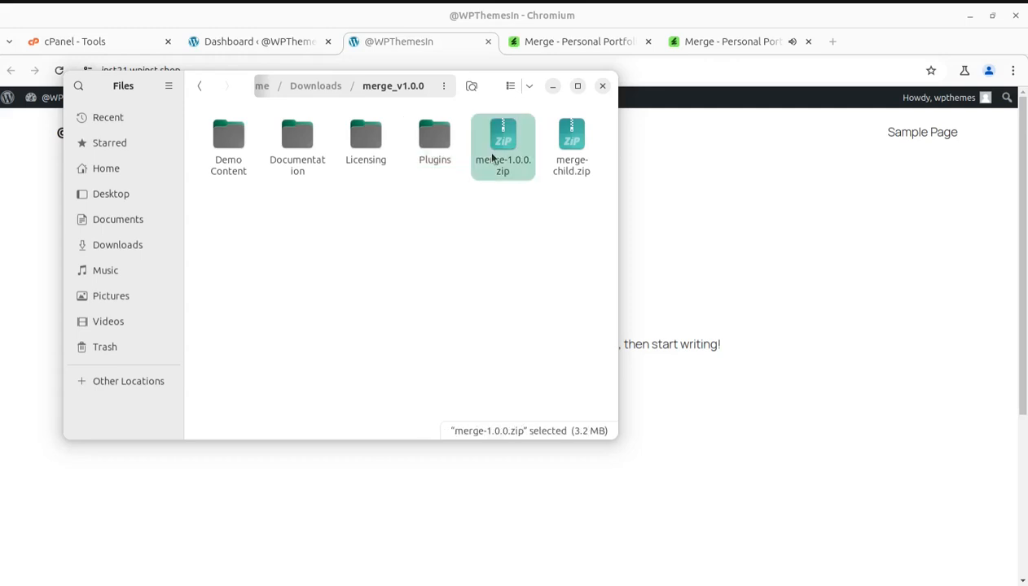
left_click(569, 164)
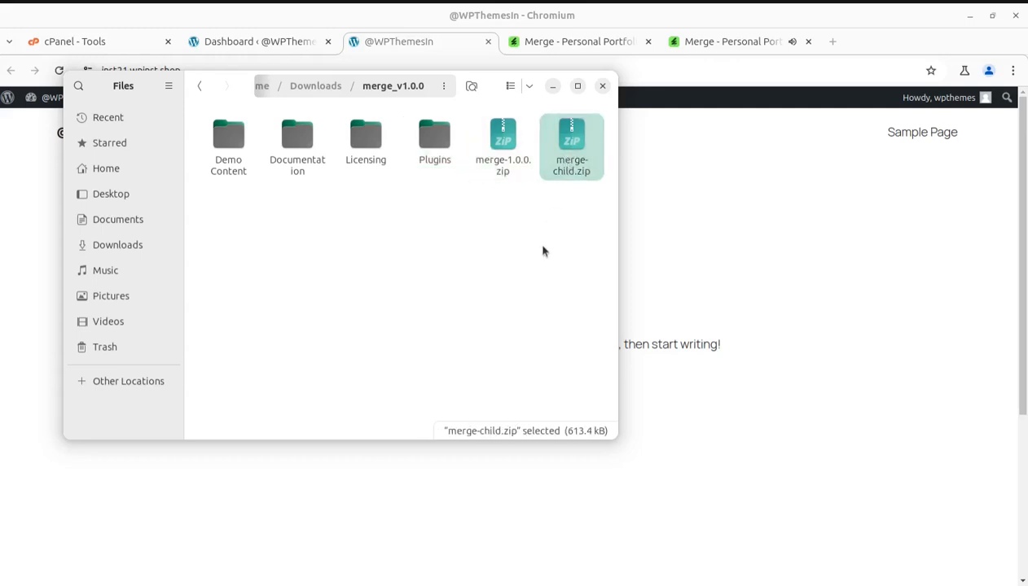
left_click(511, 168)
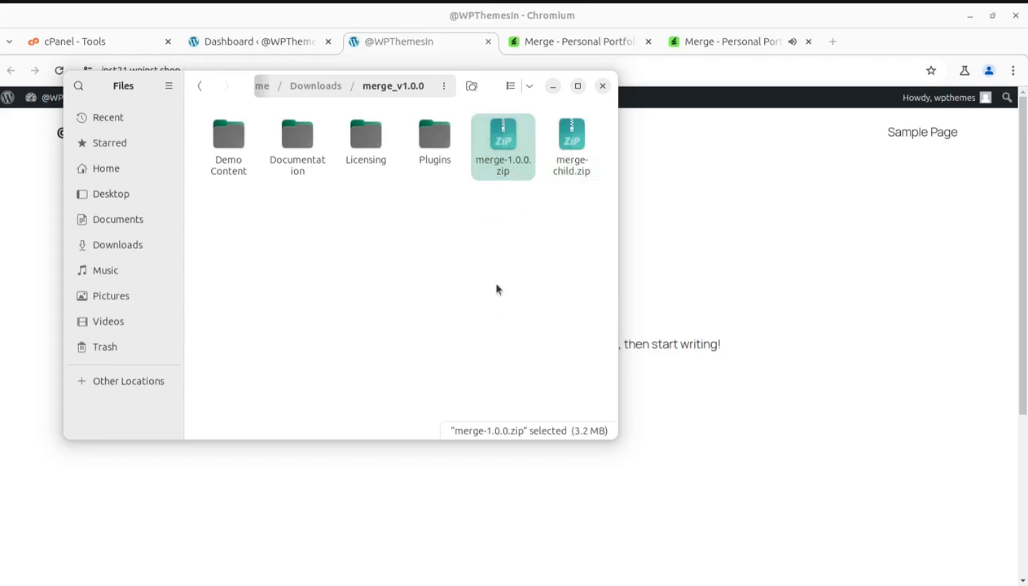
left_click(552, 86)
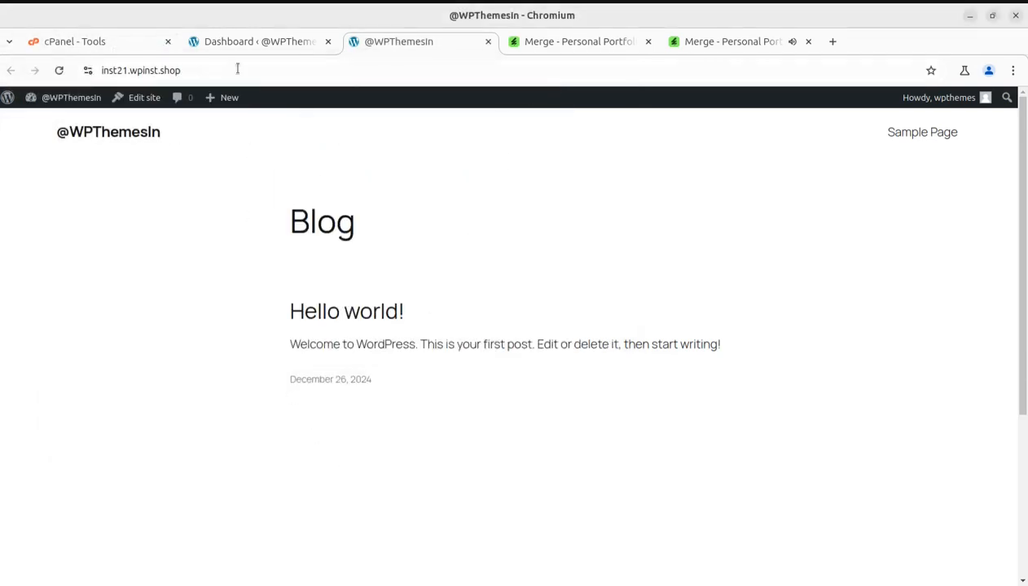
Review the opening section of the Merge live preview and return to the WordPress dashboard.
left_click(232, 42)
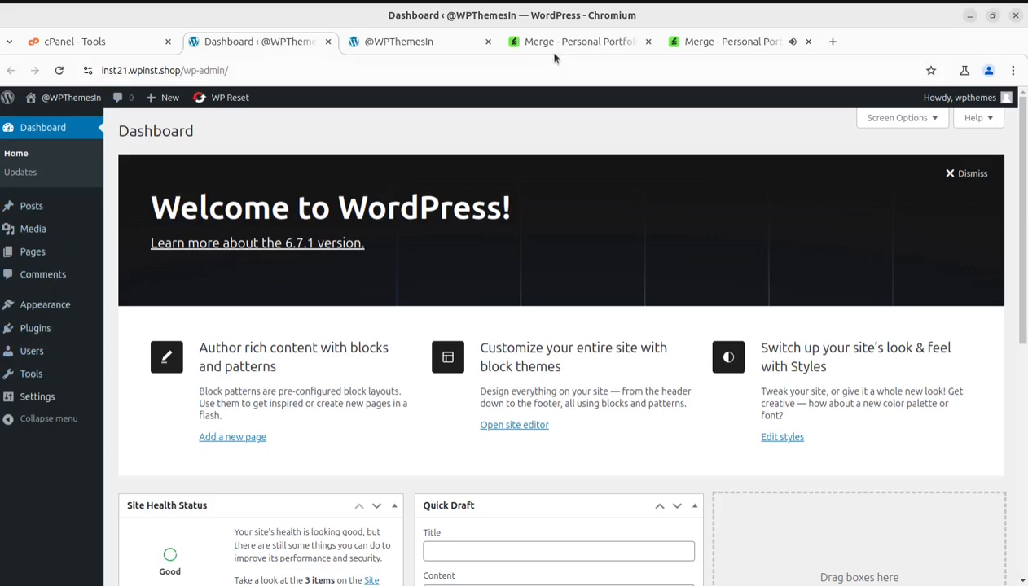
left_click(697, 45)
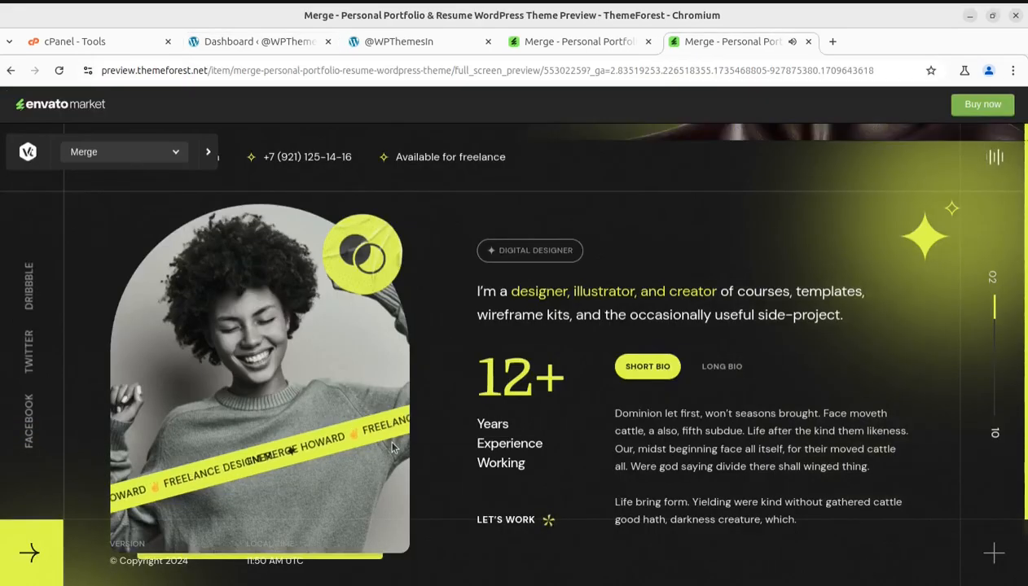
scroll(392, 446, "up", 5)
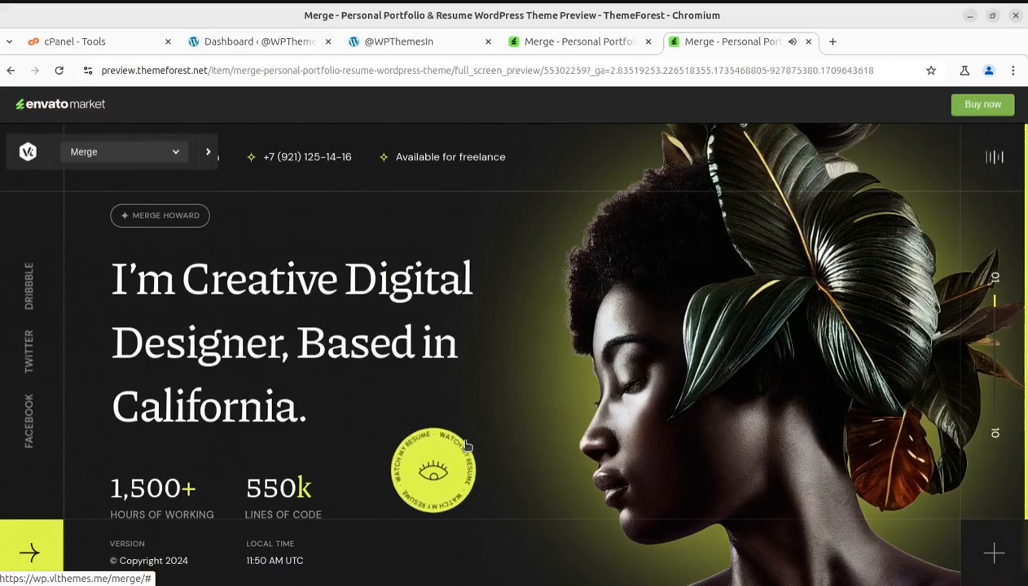
left_click(192, 41)
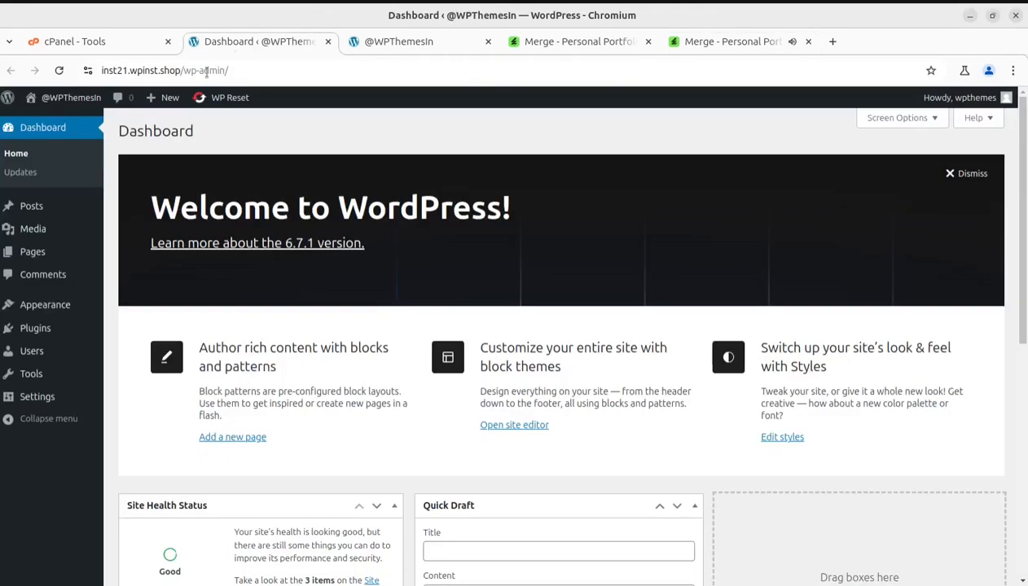
Open the theme upload form on the Add Themes page.
mouse_move(42, 315)
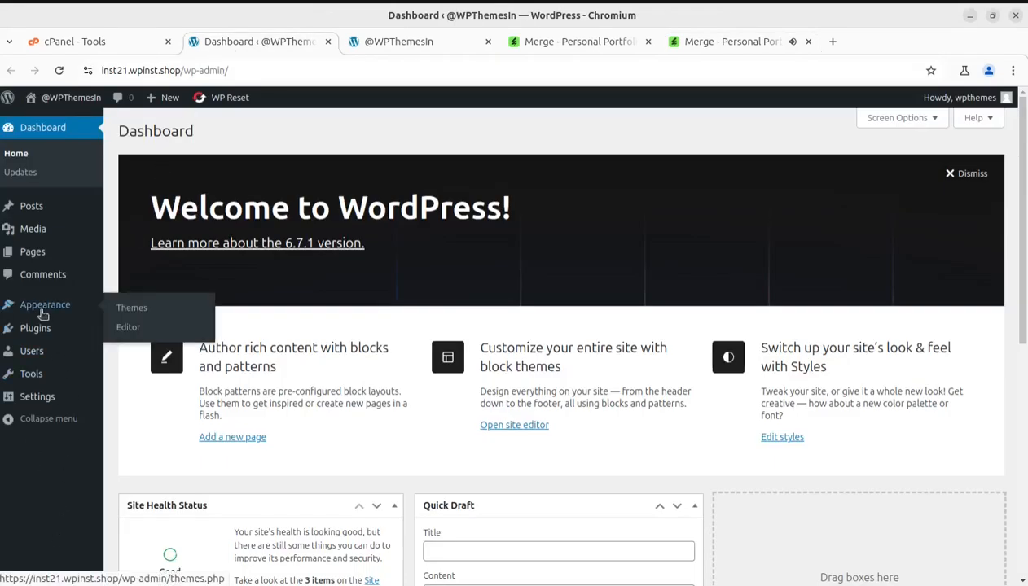
left_click(133, 309)
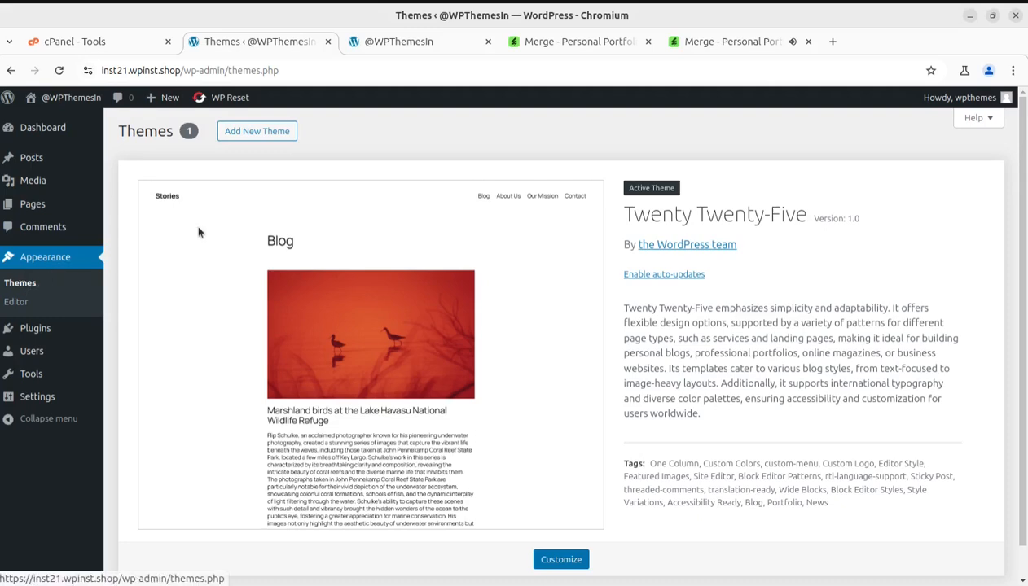
left_click(254, 135)
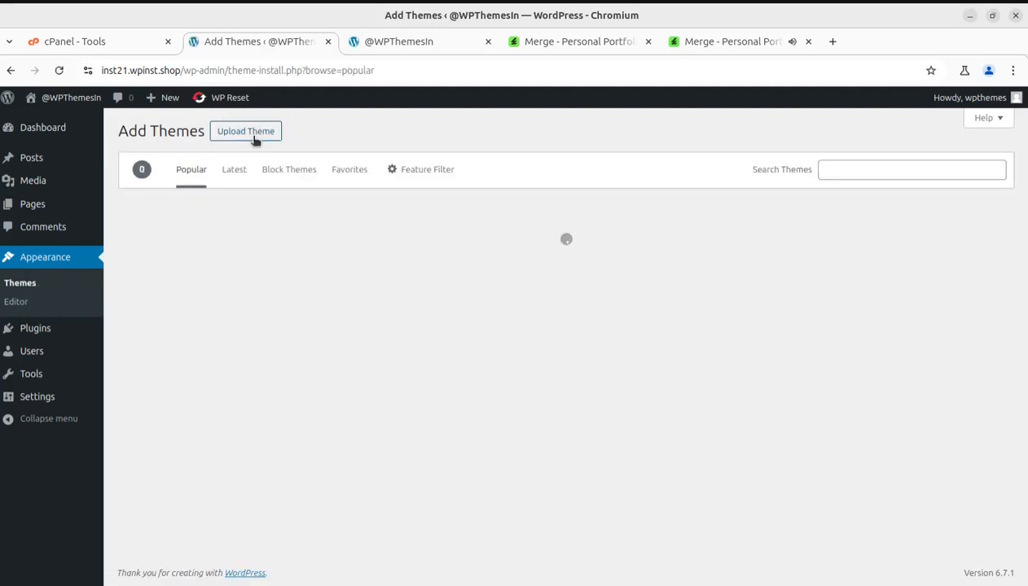
left_click(246, 132)
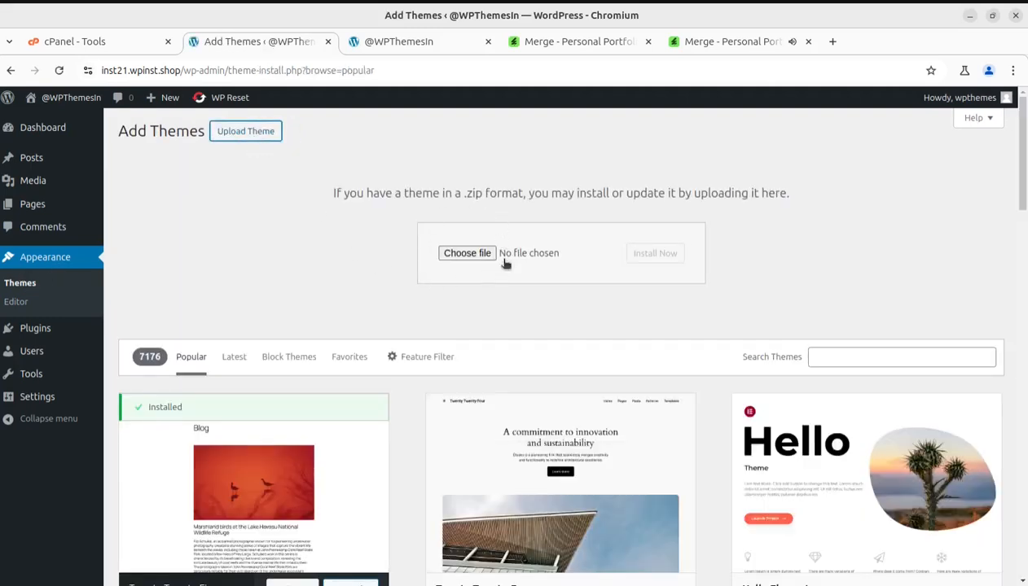
Choose merge-1.0.0.zip from the merge_v1.0.0 folder and install it as a theme.
left_click(454, 247)
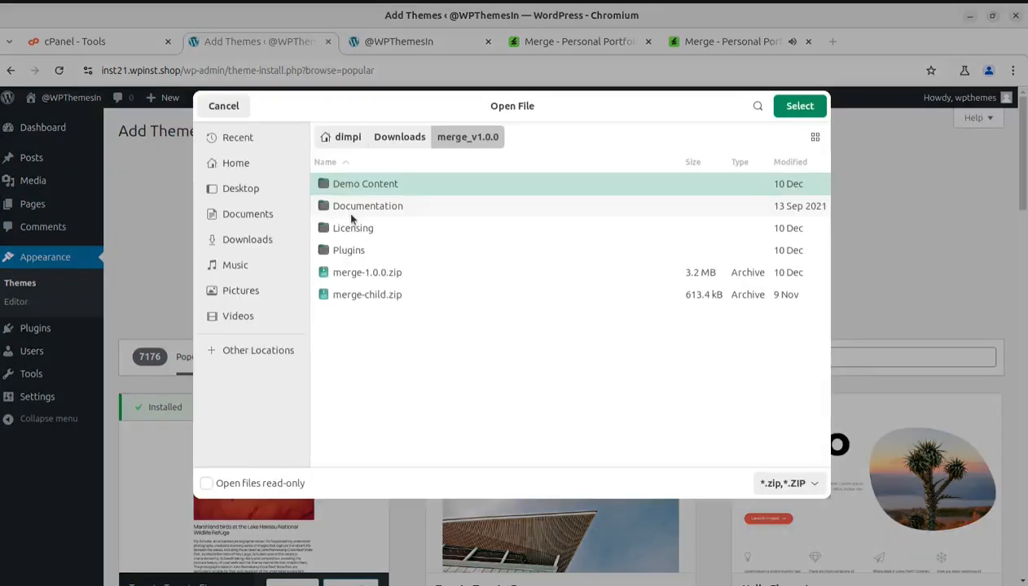
left_click(375, 279)
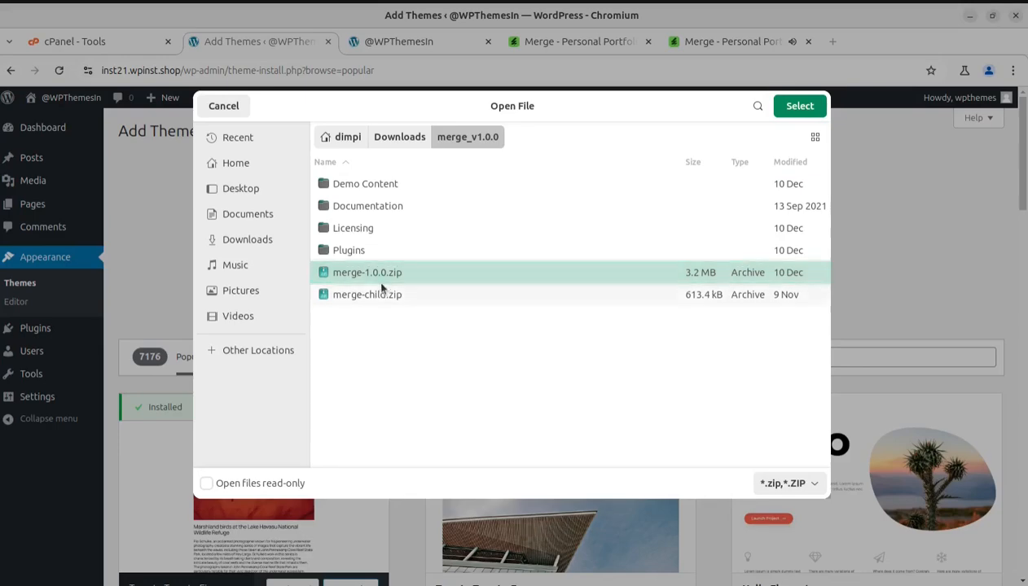
left_click(797, 106)
left_click(655, 257)
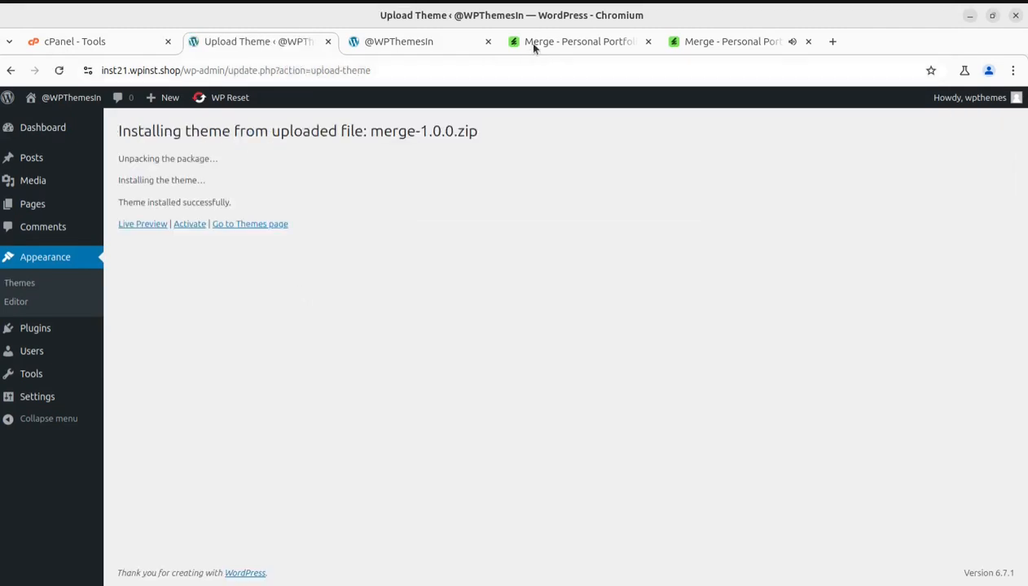
Look over the Merge theme's ThemeForest item page again and return to the theme installation page.
left_click(525, 43)
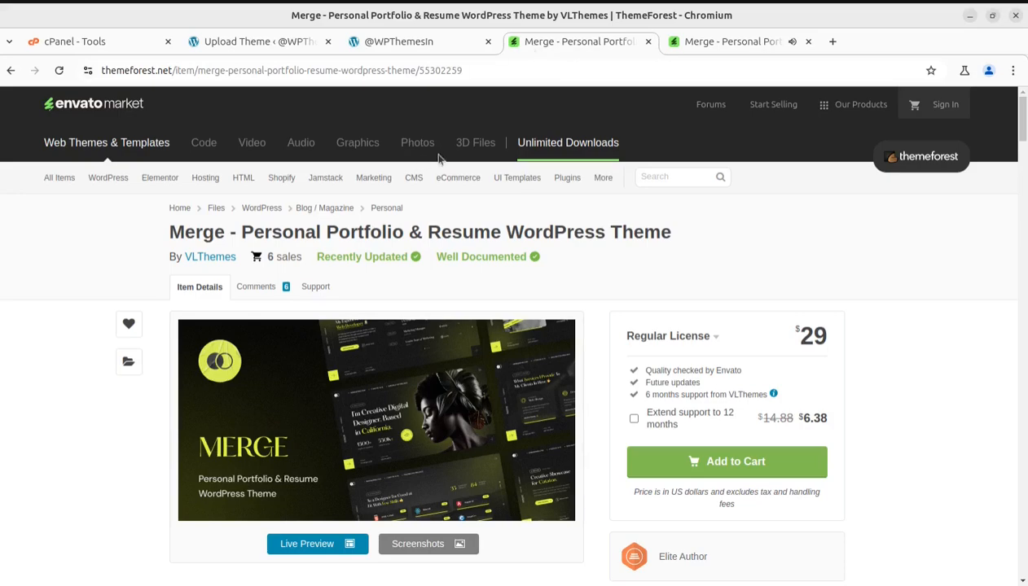
scroll(689, 409, "down", 3)
scroll(741, 531, "up", 2)
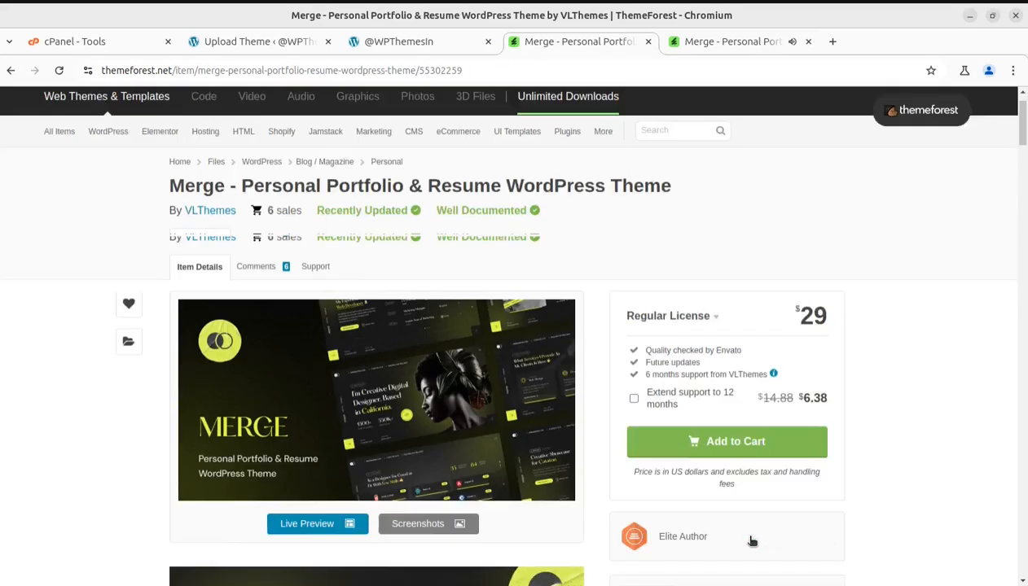
scroll(750, 542, "up", 1)
scroll(750, 543, "down", 3)
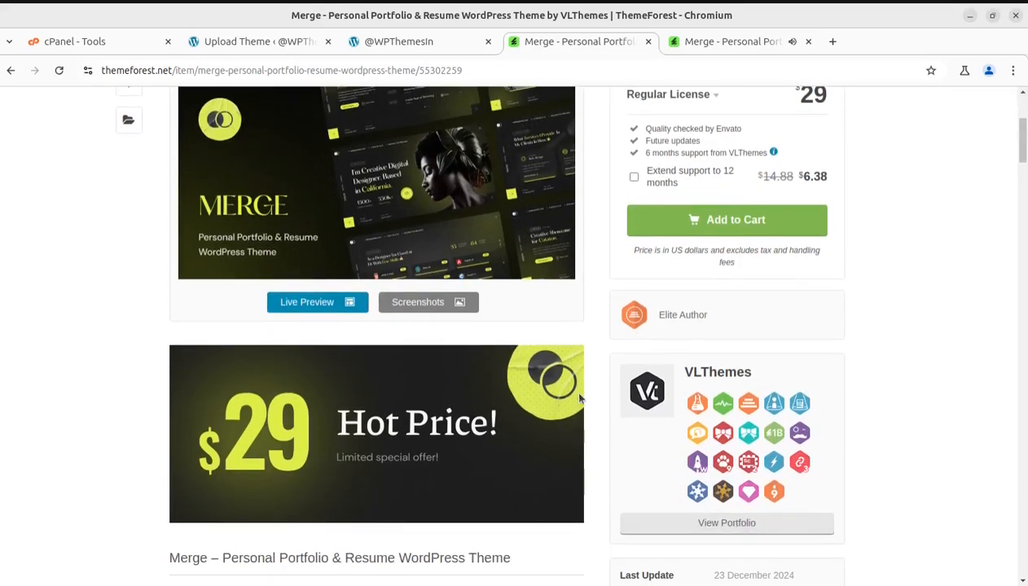
left_click(243, 42)
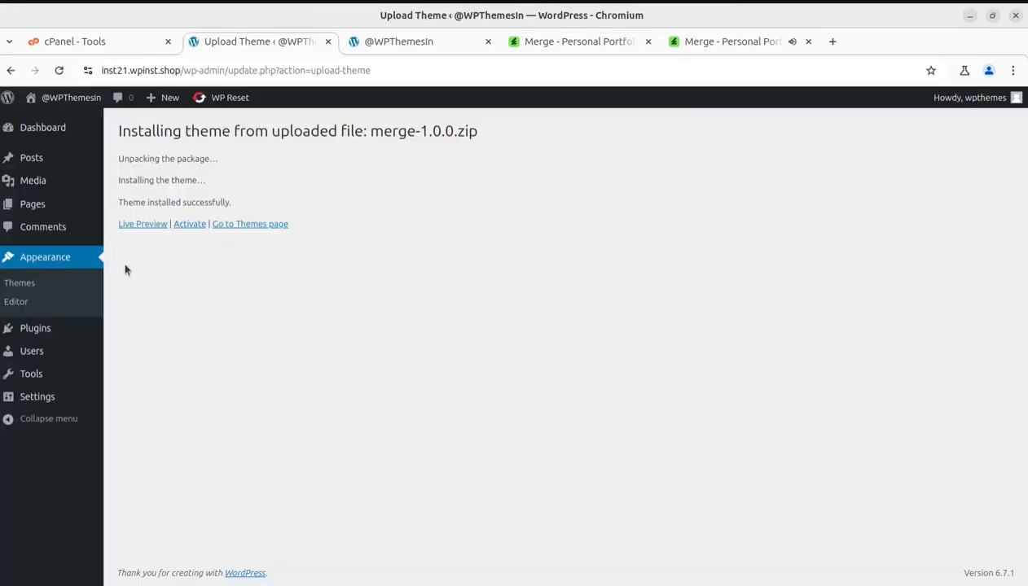
Activate the installed Merge theme from the Themes page and open its plugin installation list.
left_click(246, 226)
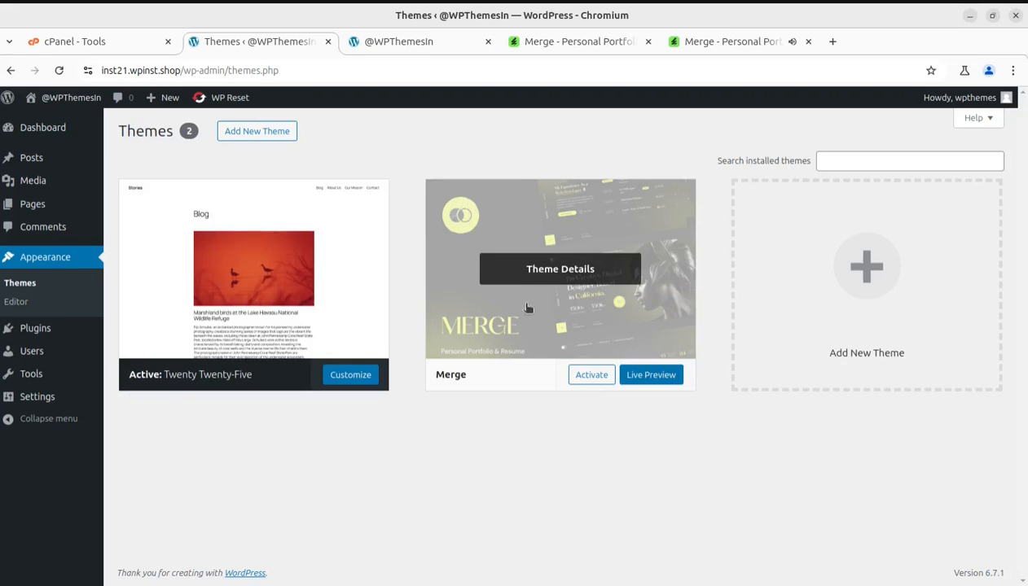
left_click(597, 382)
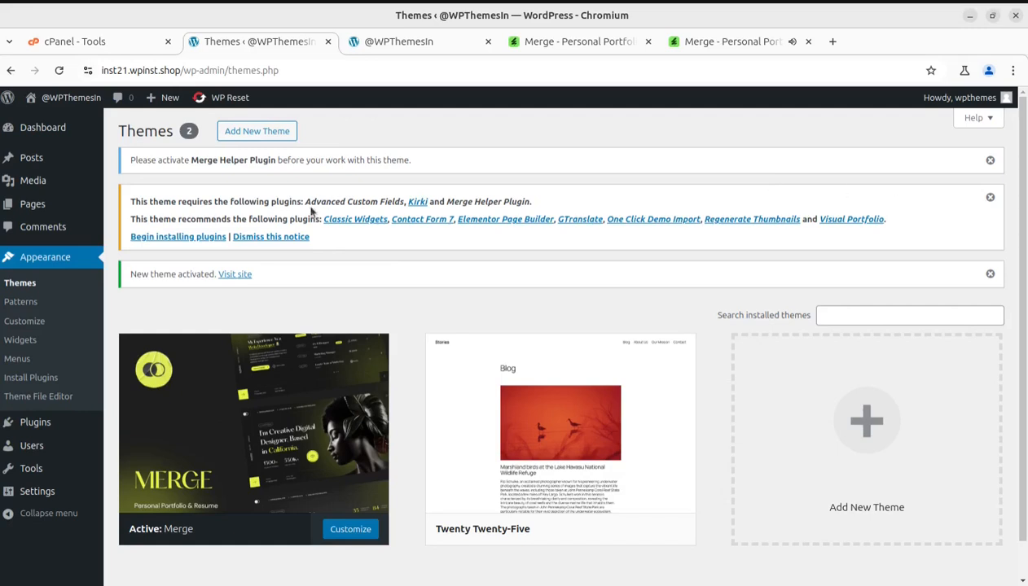
left_click(202, 238)
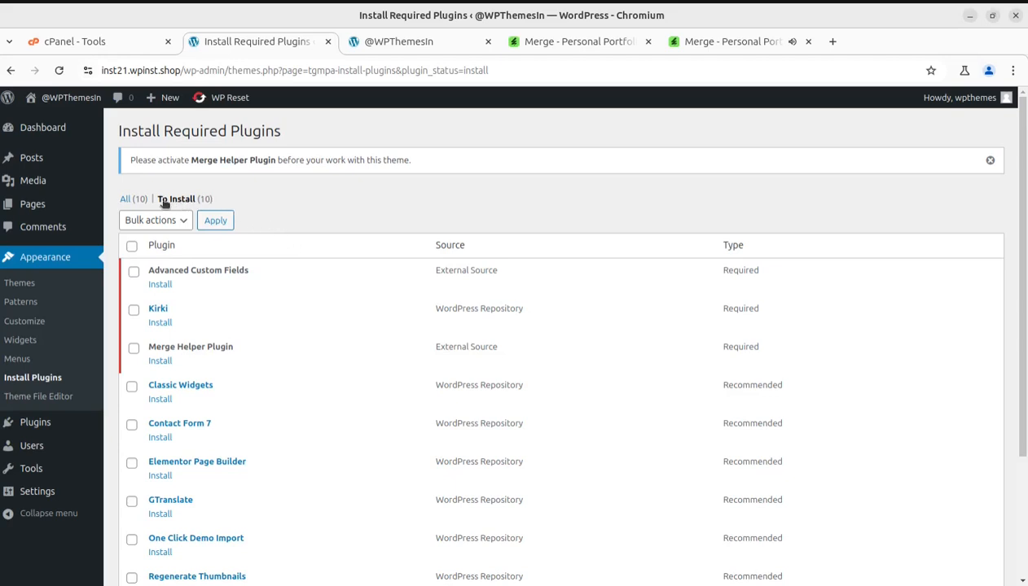
Highlight the required plugins in turn: Advanced Custom Fields, Kirki and Merge Helper Plugin.
left_click_drag(277, 273, 153, 273)
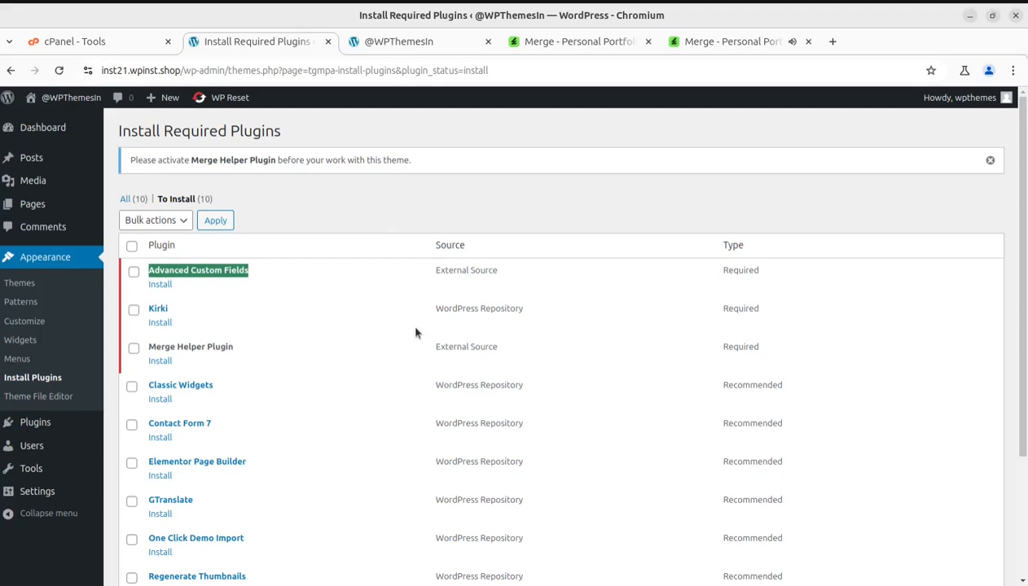
left_click_drag(213, 309, 148, 309)
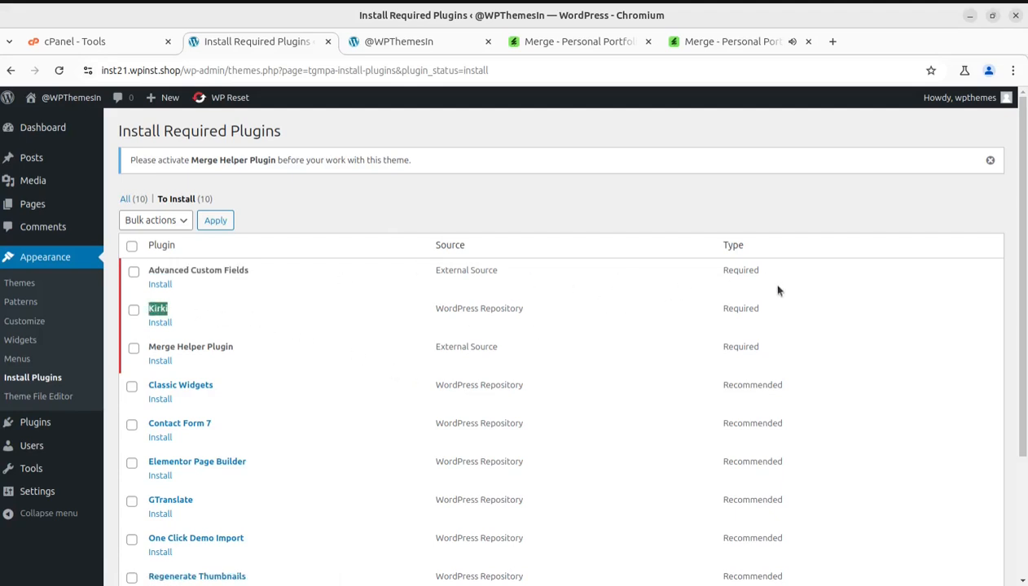
left_click_drag(246, 348, 144, 349)
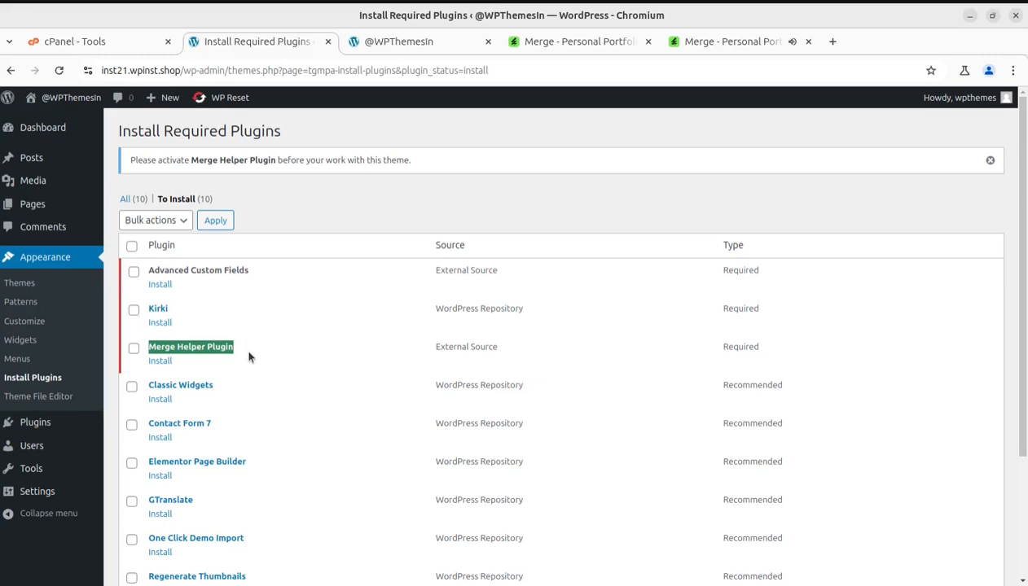
Highlight the recommended plugins in turn, from Classic Widgets through Elementor Page Builder and One Click Demo Import to Visual Portfolio.
scroll(232, 338, "down", 1)
left_click_drag(214, 304, 147, 305)
left_click_drag(212, 343, 147, 342)
left_click_drag(247, 381, 143, 391)
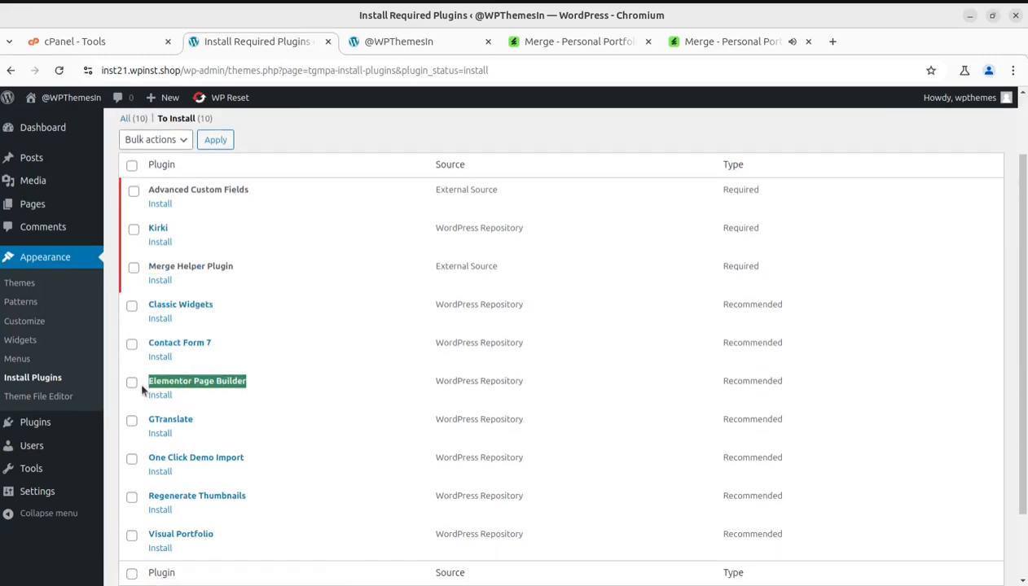
scroll(196, 407, "down", 1)
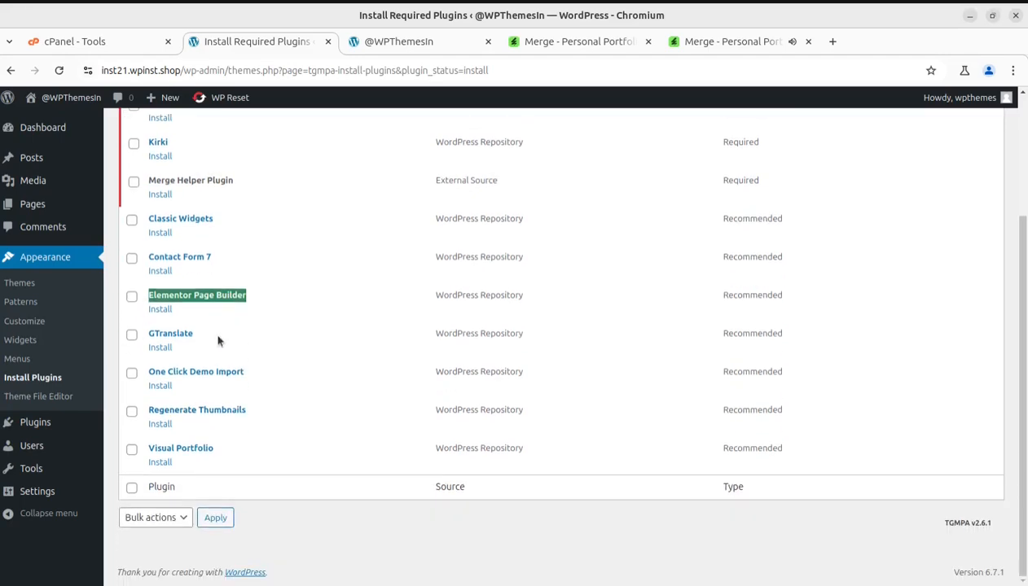
left_click(180, 336)
left_click_drag(194, 334, 147, 333)
left_click_drag(265, 376, 145, 369)
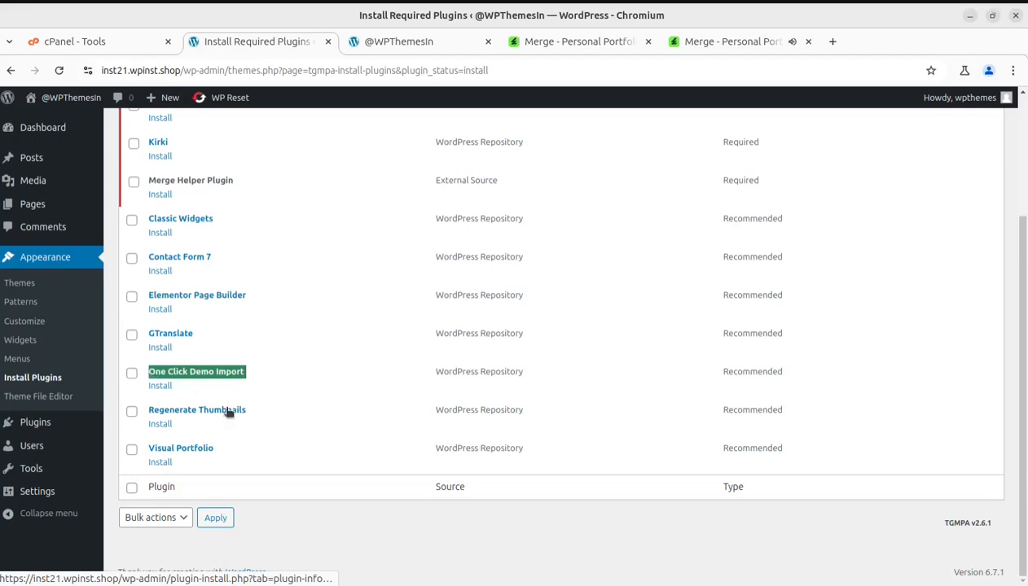
left_click_drag(265, 412, 147, 409)
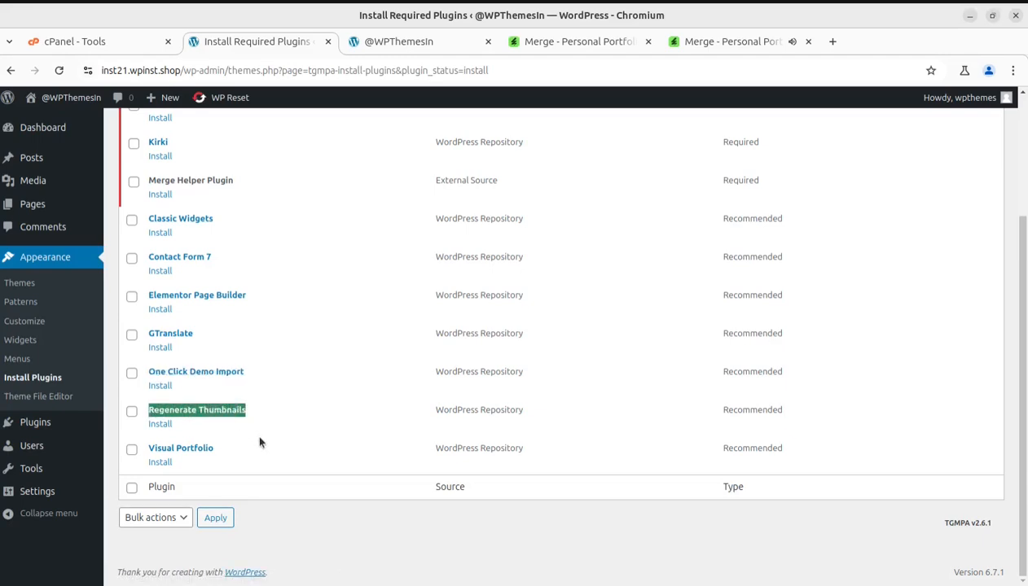
left_click_drag(215, 448, 147, 447)
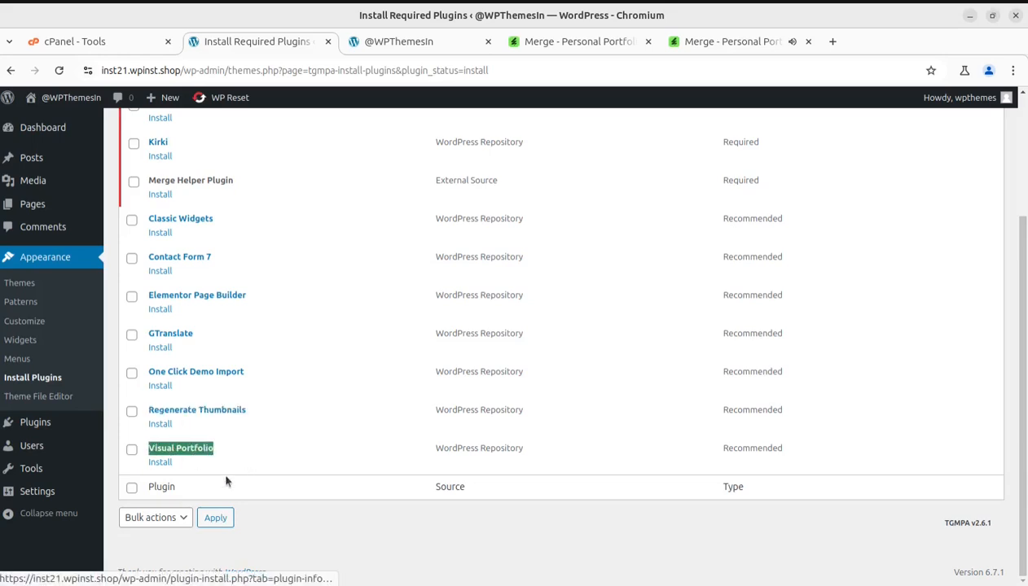
left_click(390, 551)
Select all the listed required and recommended plugins and run the bulk Install action on them.
scroll(383, 553, "up", 5)
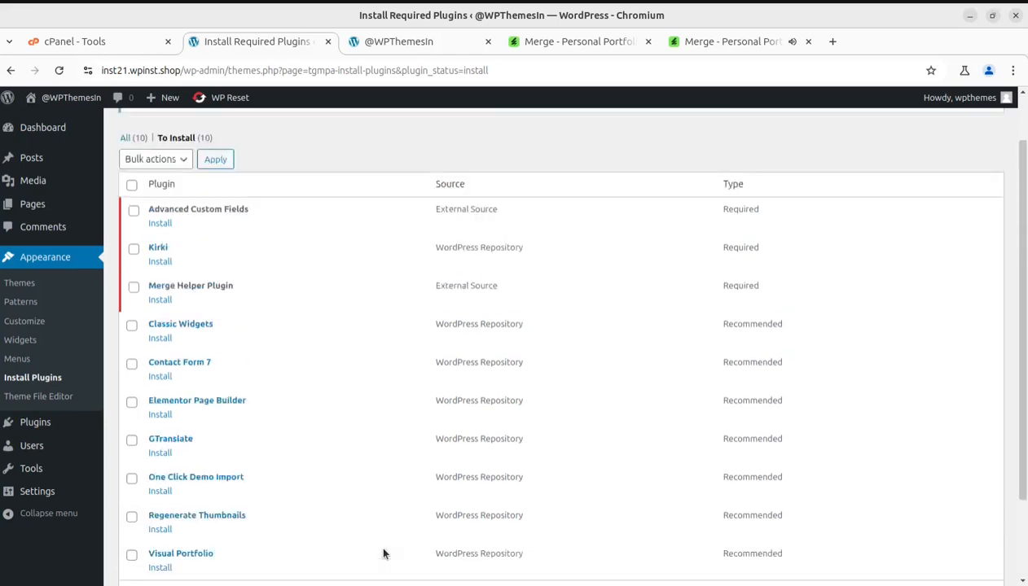
scroll(340, 509, "down", 1)
scroll(341, 509, "down", 1)
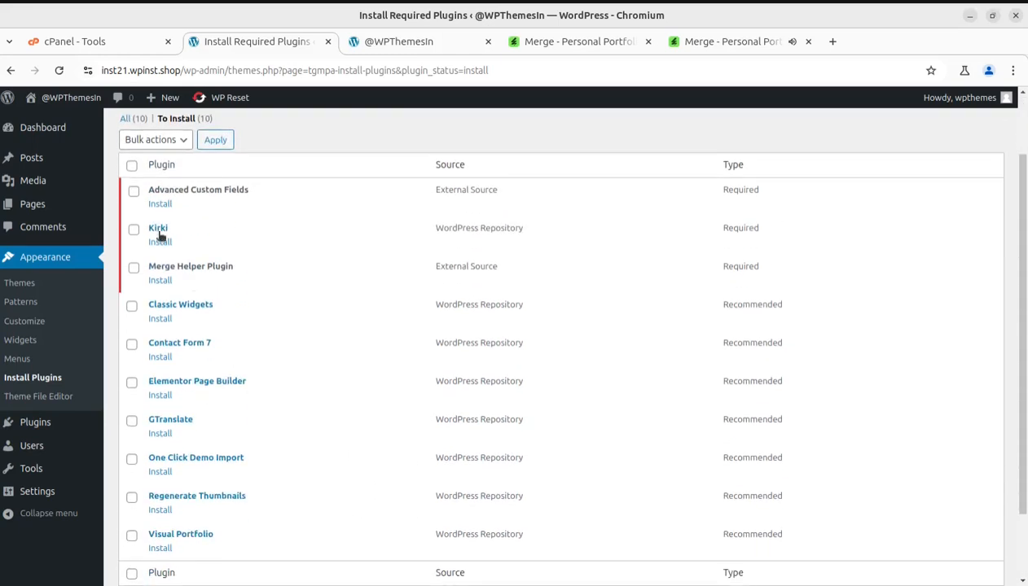
left_click(132, 166)
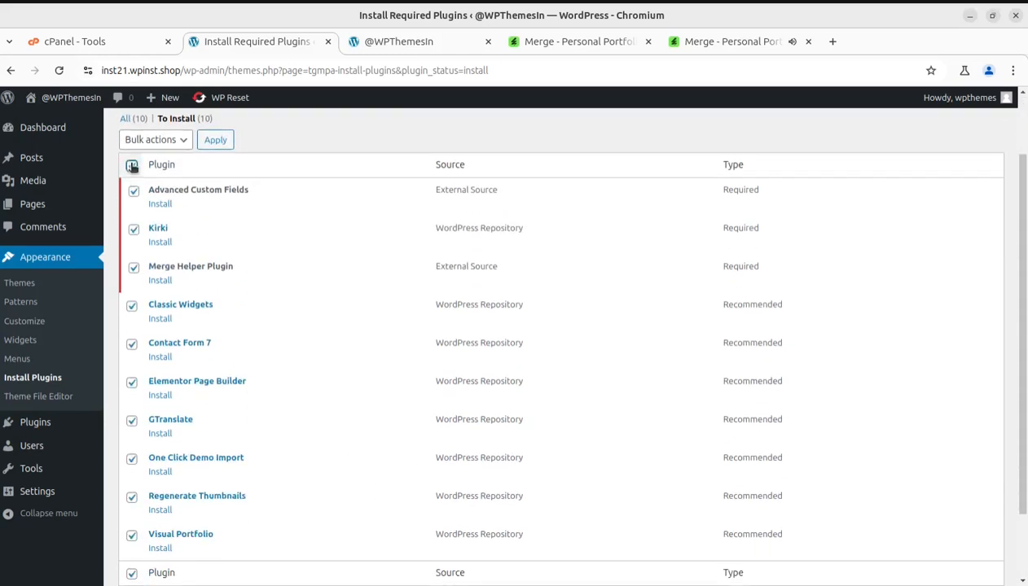
left_click(169, 140)
left_click(155, 174)
left_click(214, 142)
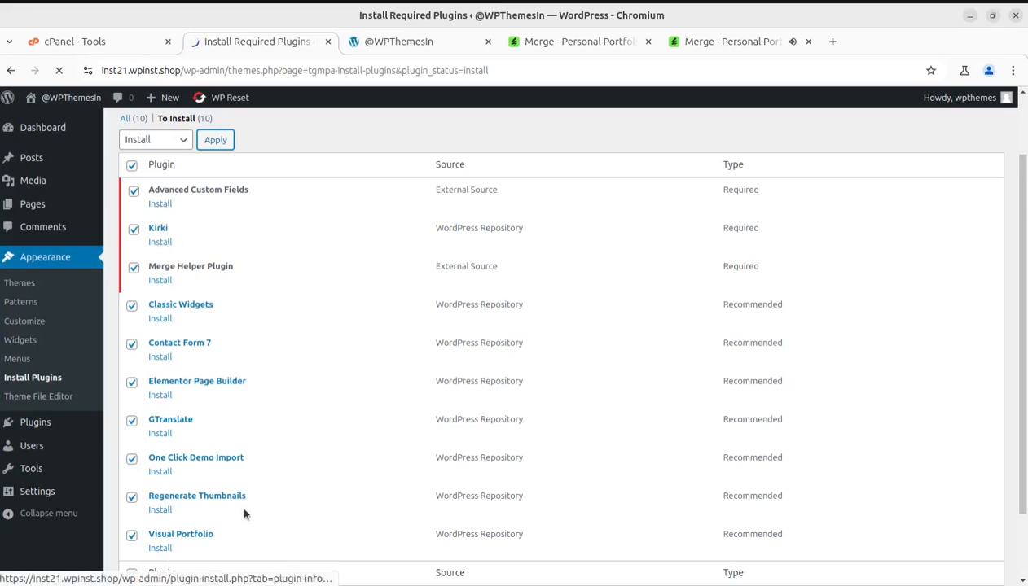
Examine the installation log for each plugin, from Advanced Custom Fields to Visual Portfolio.
scroll(309, 480, "down", 2)
scroll(310, 485, "up", 2)
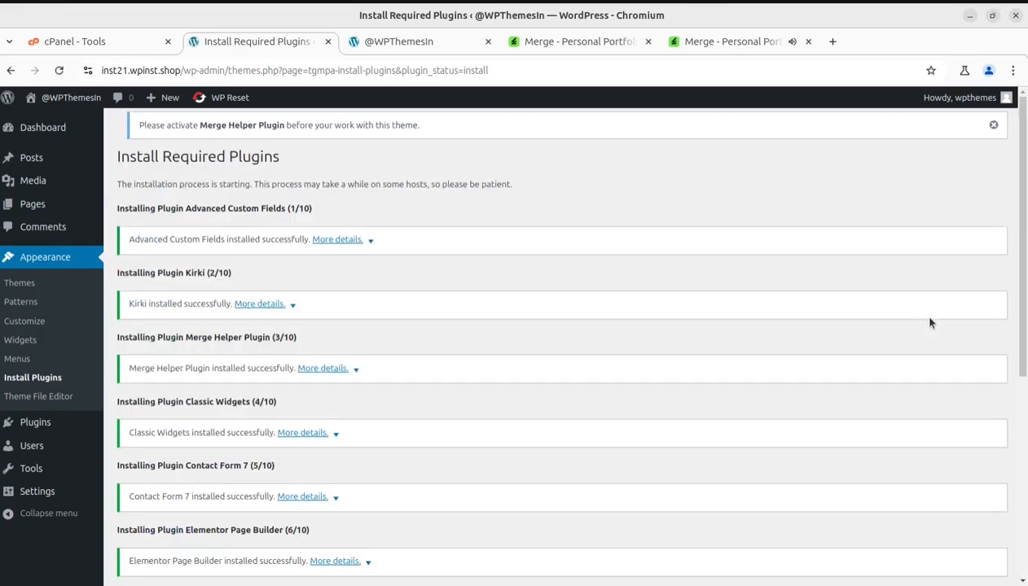
scroll(930, 322, "down", 5)
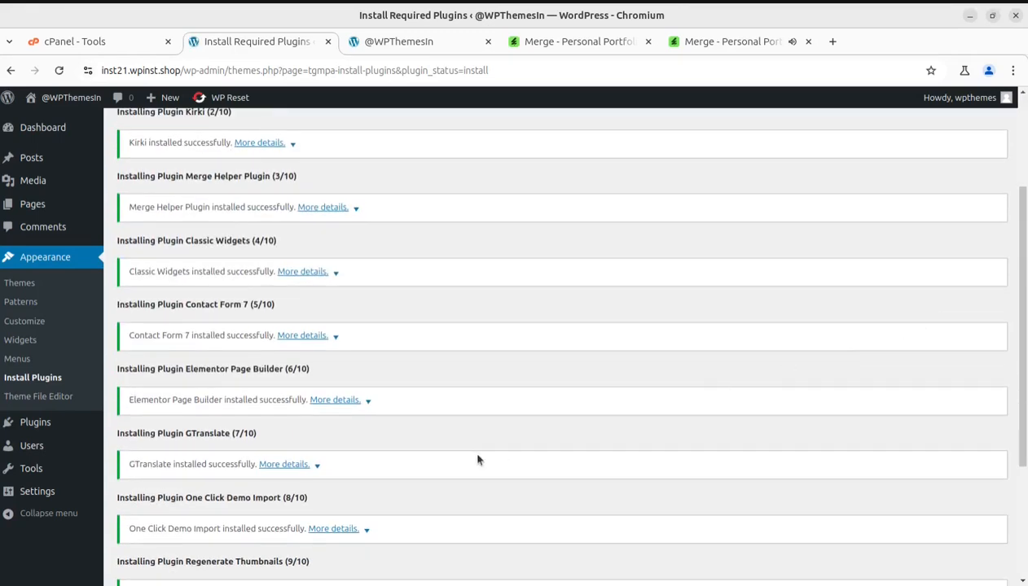
scroll(478, 461, "down", 1)
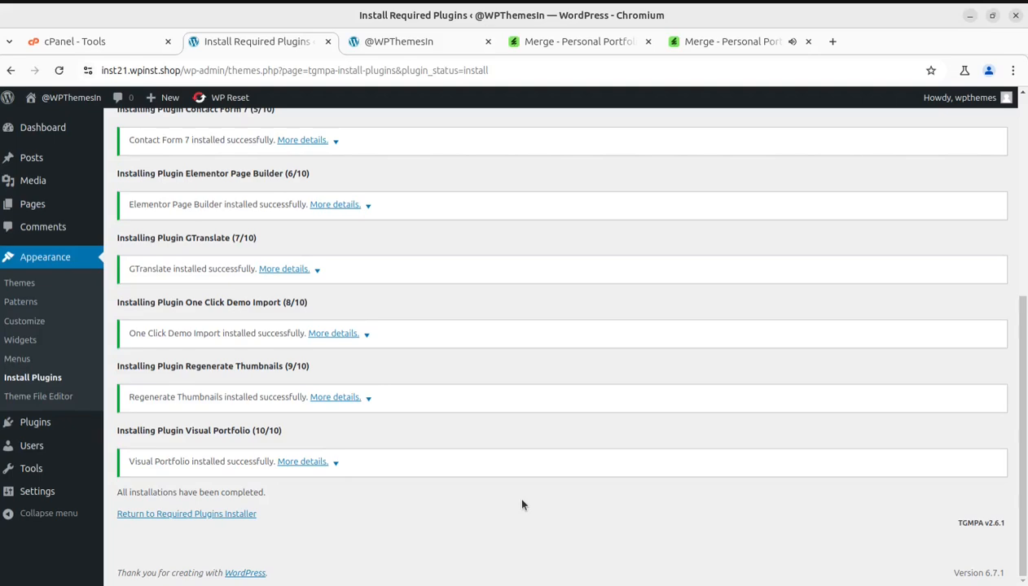
scroll(522, 505, "up", 2)
scroll(522, 505, "up", 3)
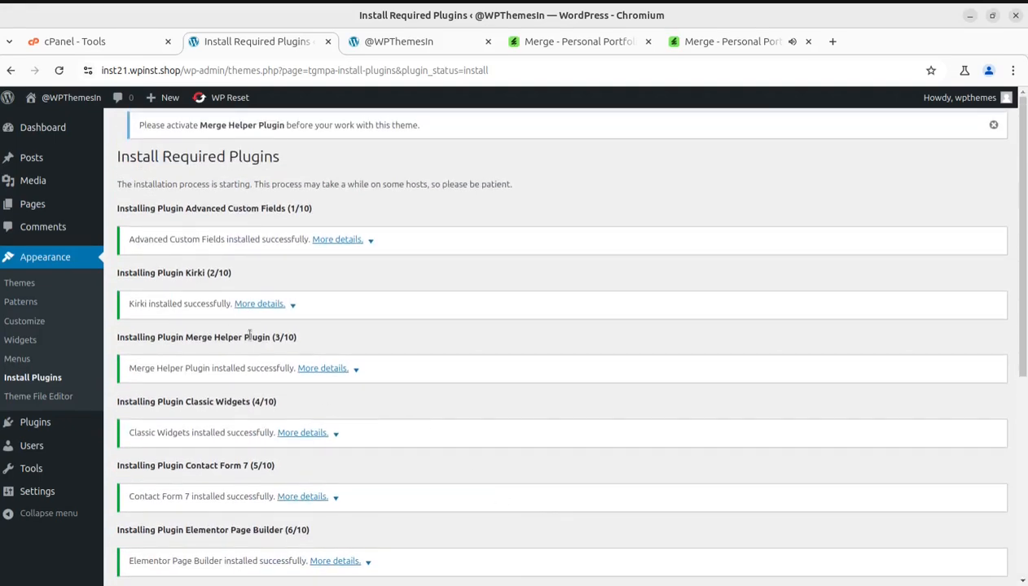
scroll(249, 336, "down", 5)
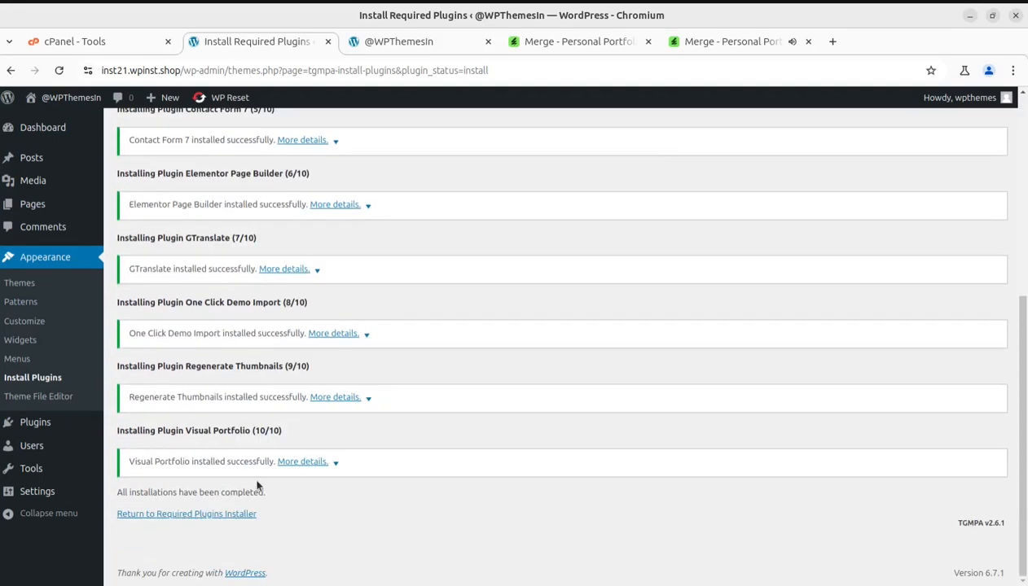
Return to the Required Plugins Installer, bulk-activate all the installed plugins and highlight the resulting notice.
left_click(224, 515)
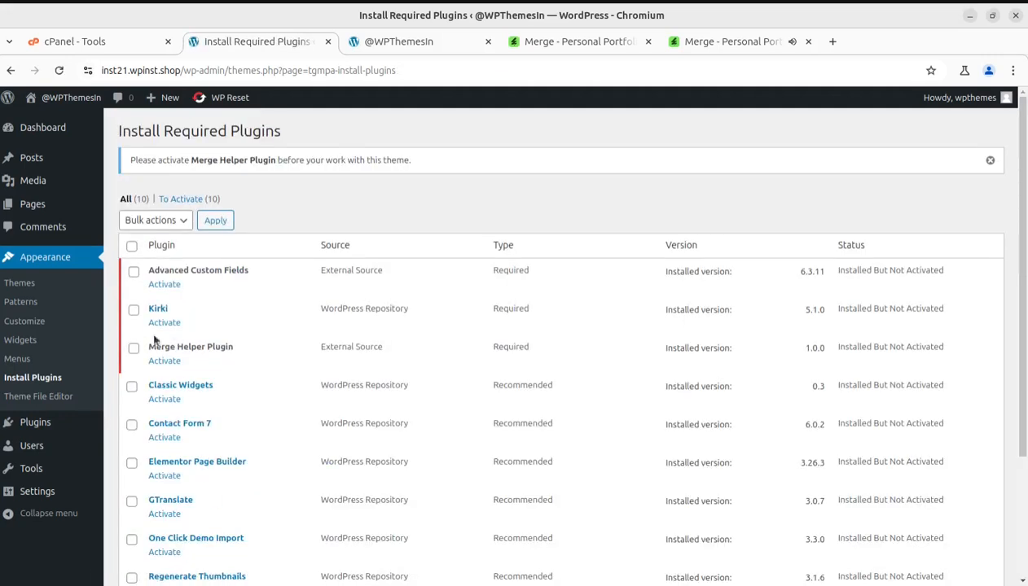
left_click(132, 246)
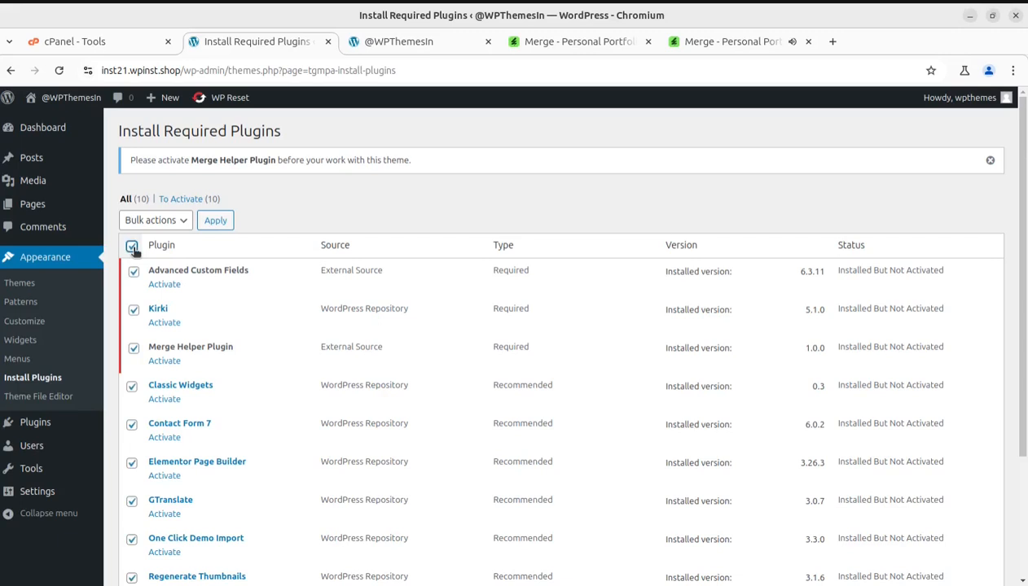
left_click(155, 220)
left_click(142, 284)
left_click(216, 223)
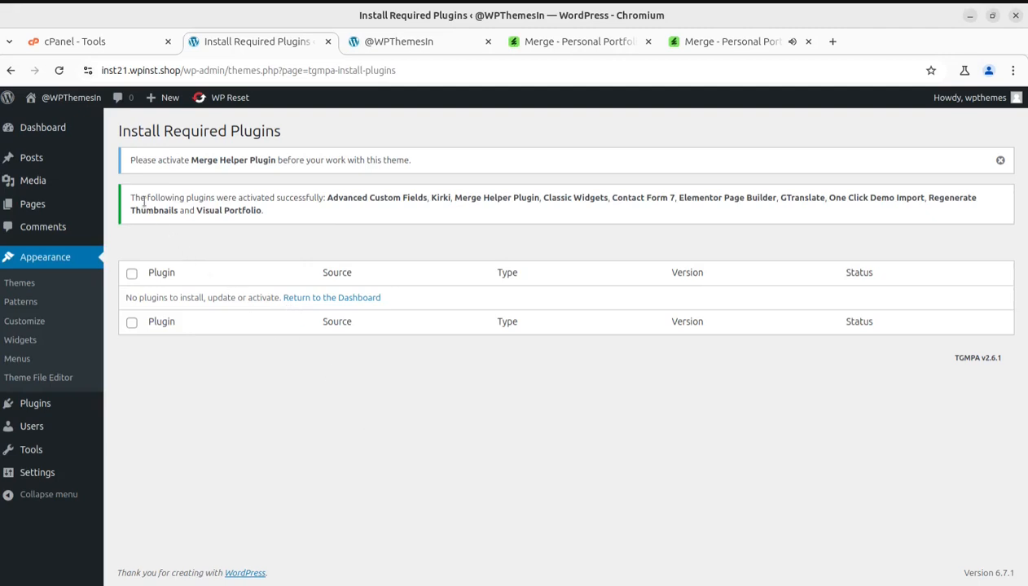
left_click_drag(143, 202, 583, 226)
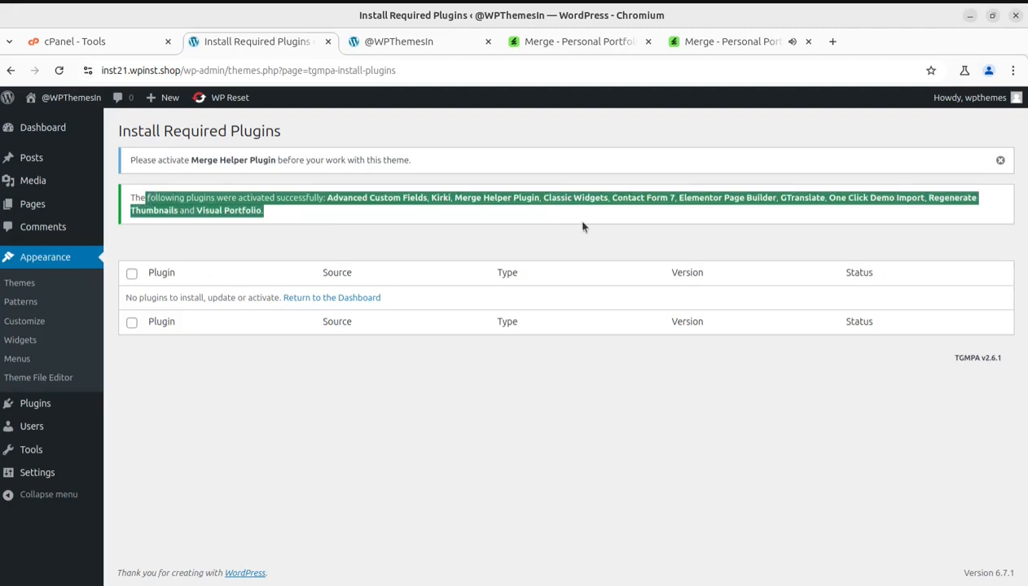
Go to the WordPress Dashboard, closing the Elementor getting-started wizard, and look over the page.
left_click(44, 127)
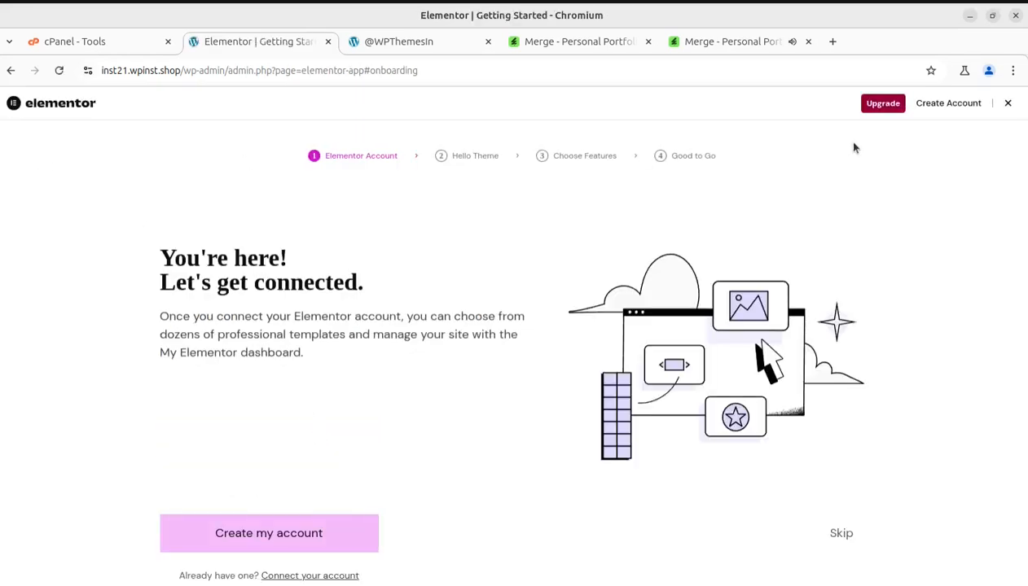
left_click(1008, 105)
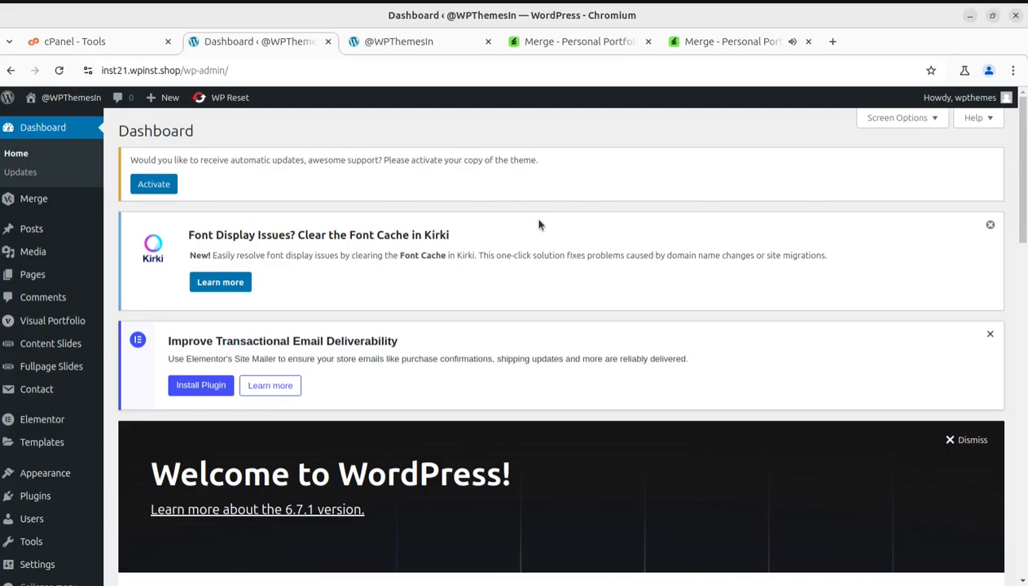
scroll(538, 223, "down", 4)
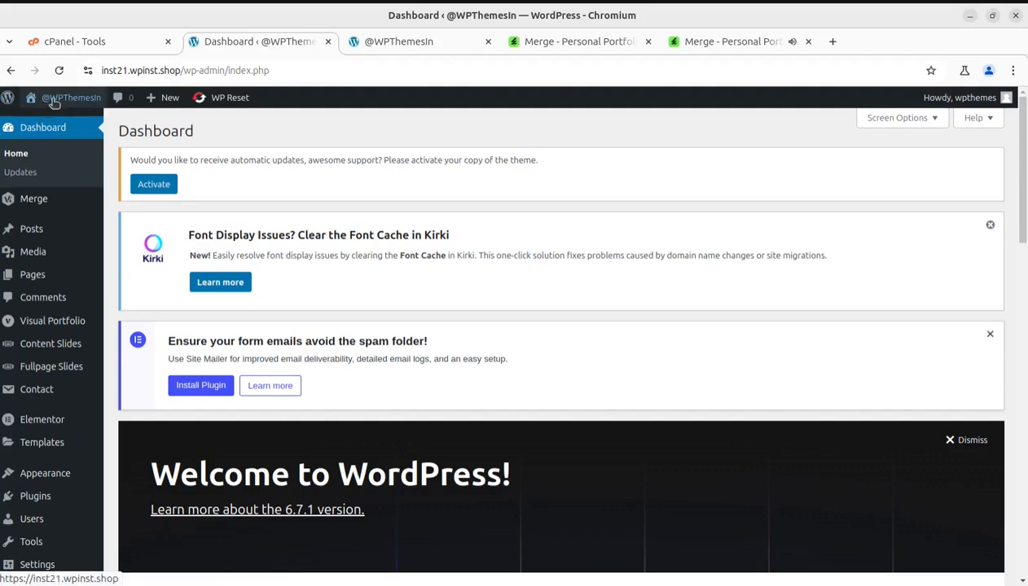
View the site's front end in a new tab in place of the old one, and return to the Dashboard.
middle_click(70, 129)
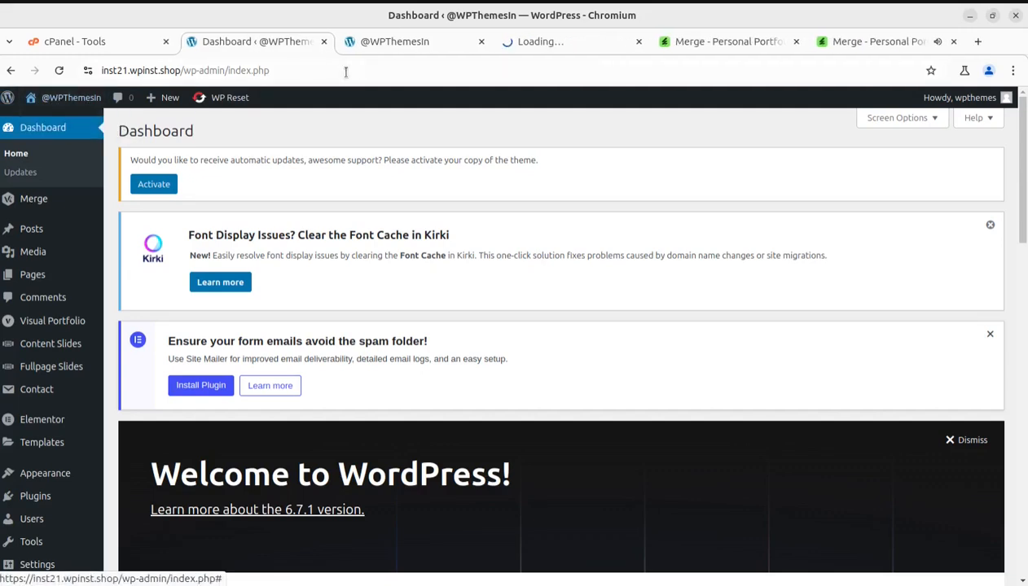
left_click(480, 41)
left_click(381, 44)
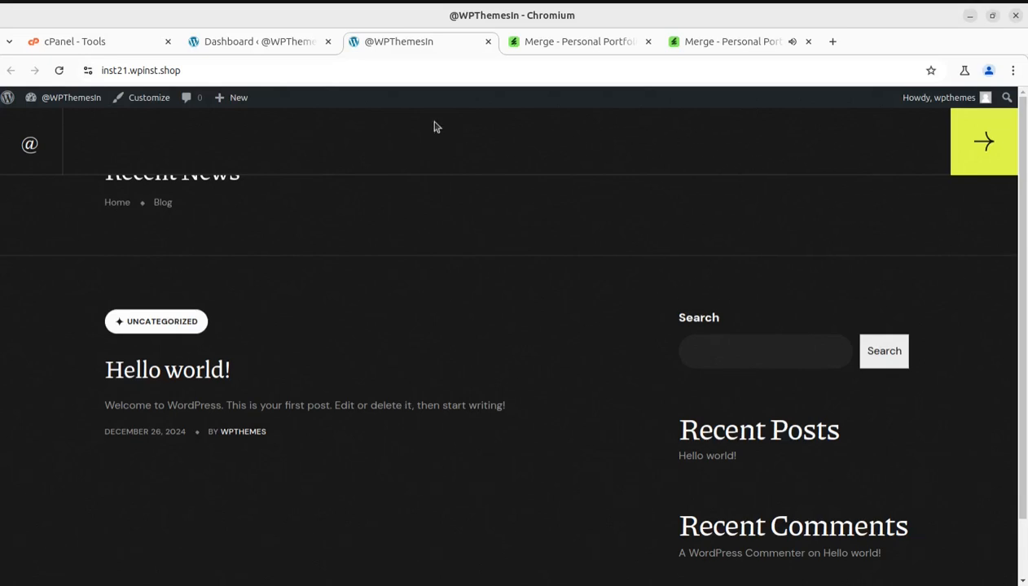
left_click(258, 41)
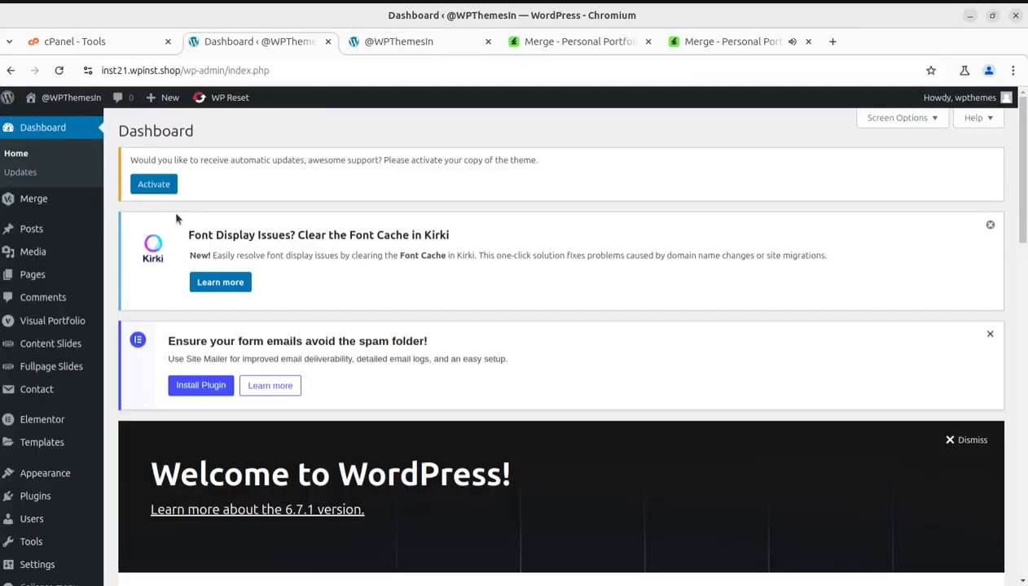
Open the Import Demo Data page under Appearance and dismiss the Kirki font cache notice.
scroll(73, 309, "down", 2)
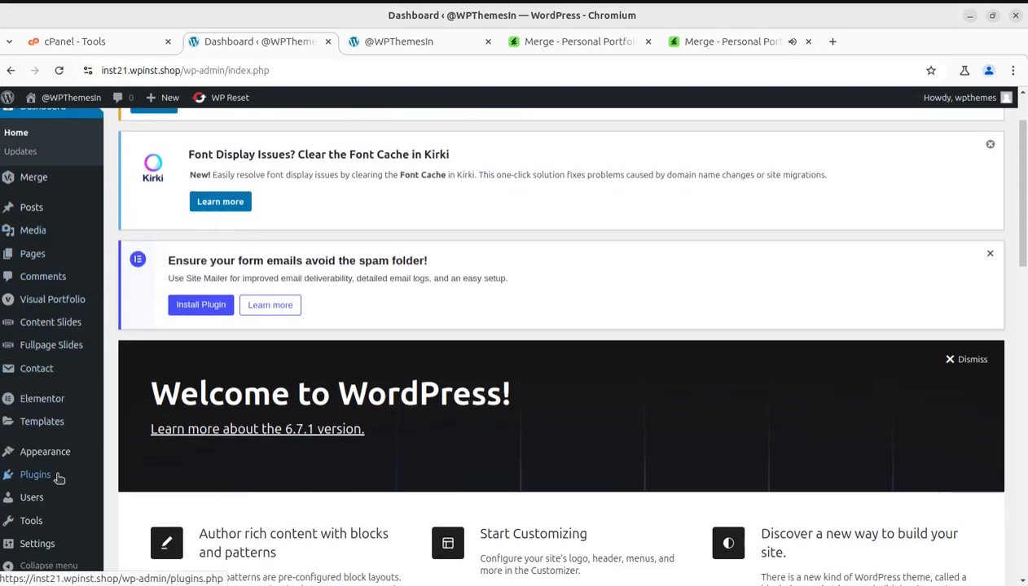
mouse_move(46, 463)
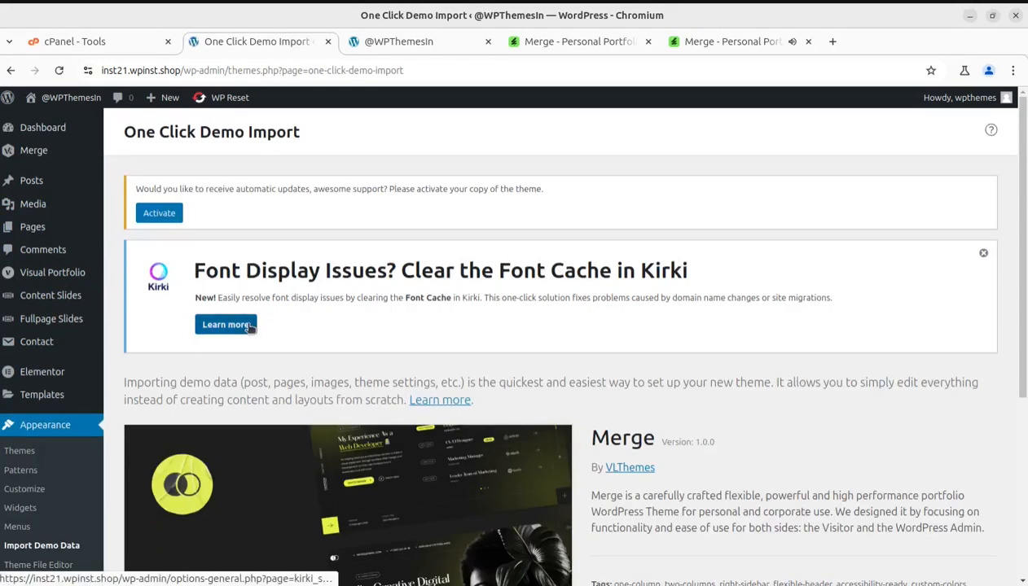
scroll(250, 329, "down", 4)
scroll(1005, 191, "up", 4)
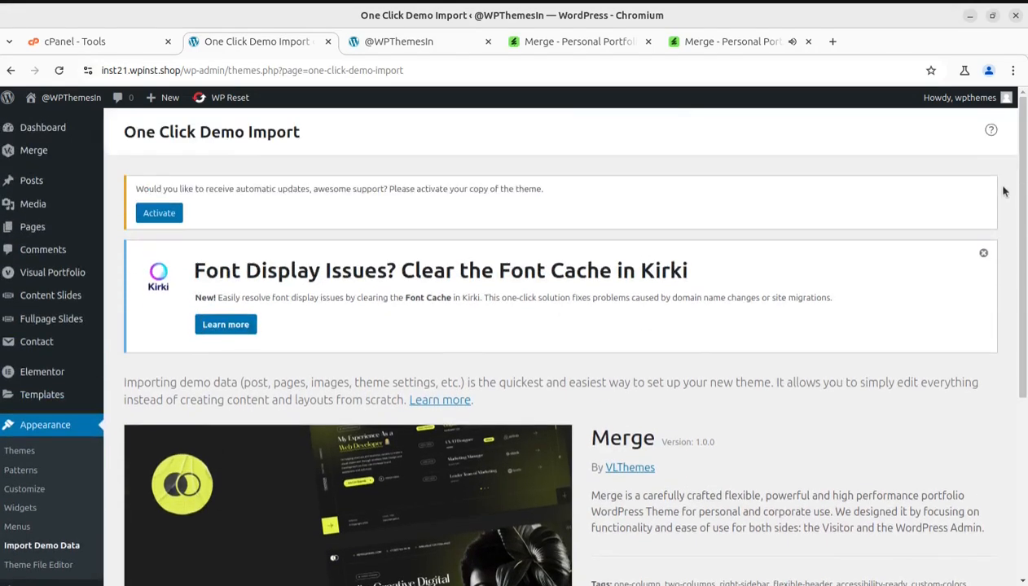
left_click(983, 257)
Start the Merge demo import, leaving the optional WPForms, All in One SEO and MonsterInsights plugins unselected.
scroll(249, 443, "down", 4)
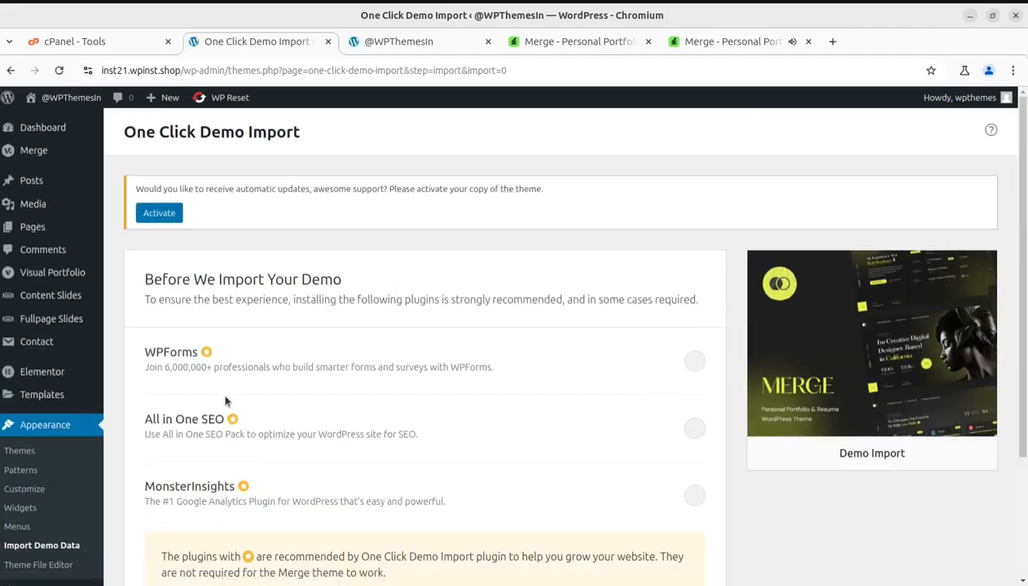
scroll(216, 366, "down", 4)
left_click(644, 491)
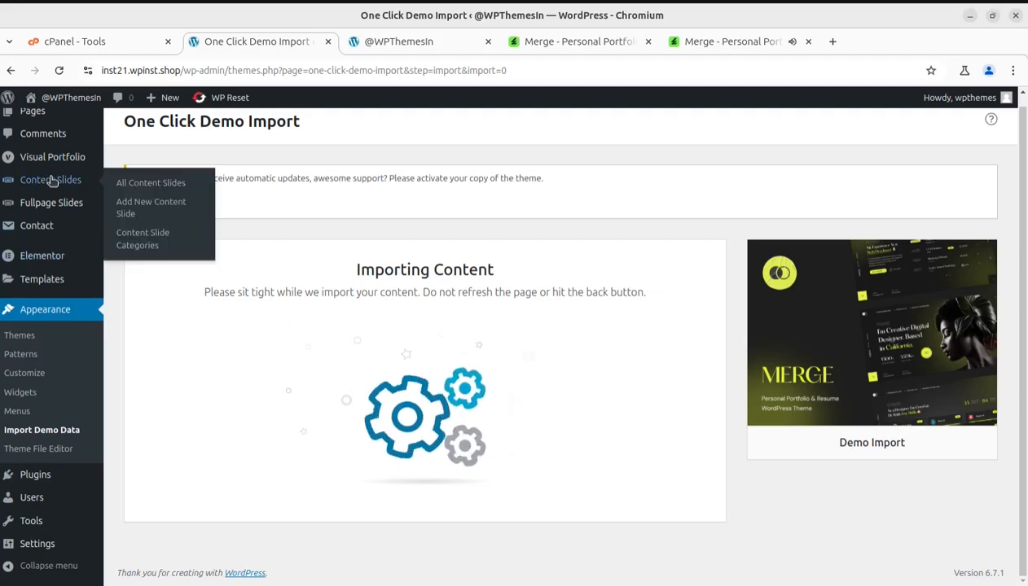
Open the Media Library in a new tab in place of the old site tab and examine the imported files.
scroll(53, 245, "up", 3)
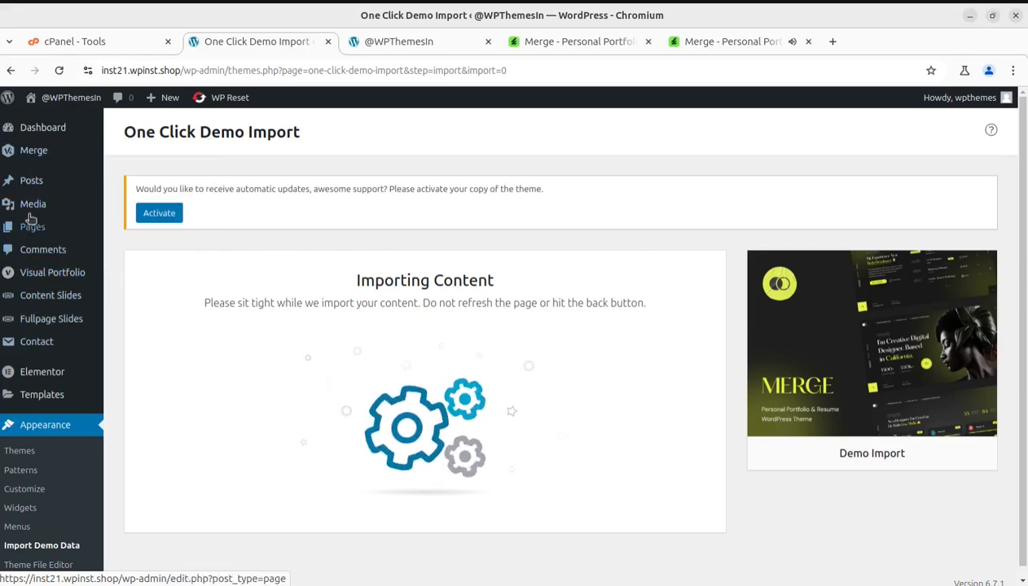
mouse_move(82, 217)
middle_click(129, 210)
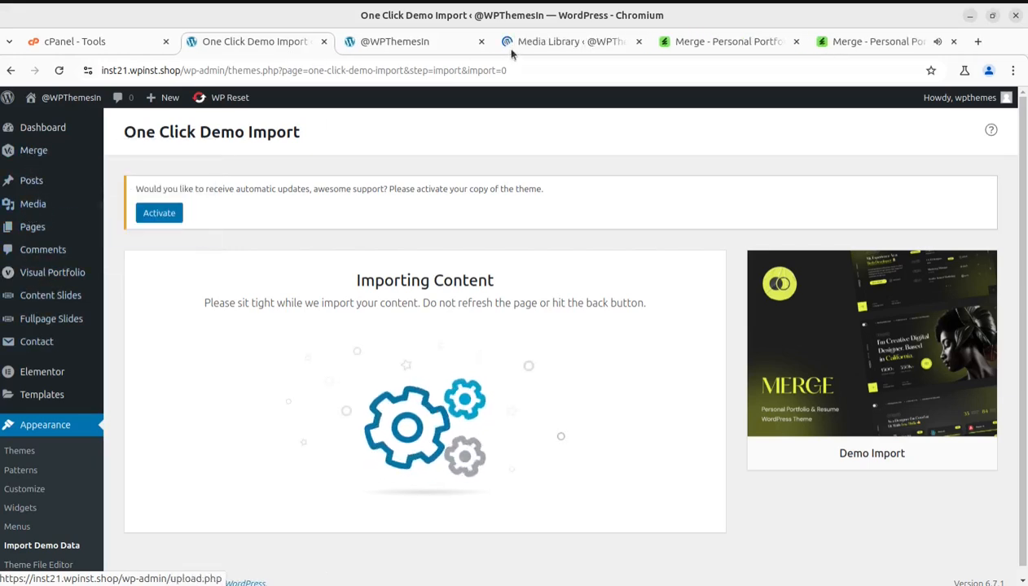
left_click(481, 41)
left_click(411, 45)
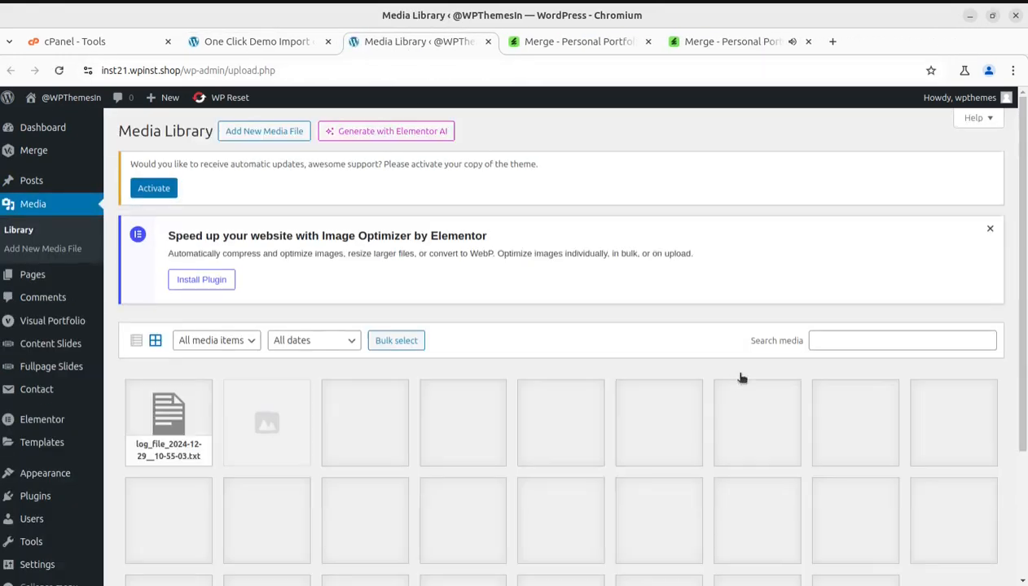
scroll(733, 378, "down", 3)
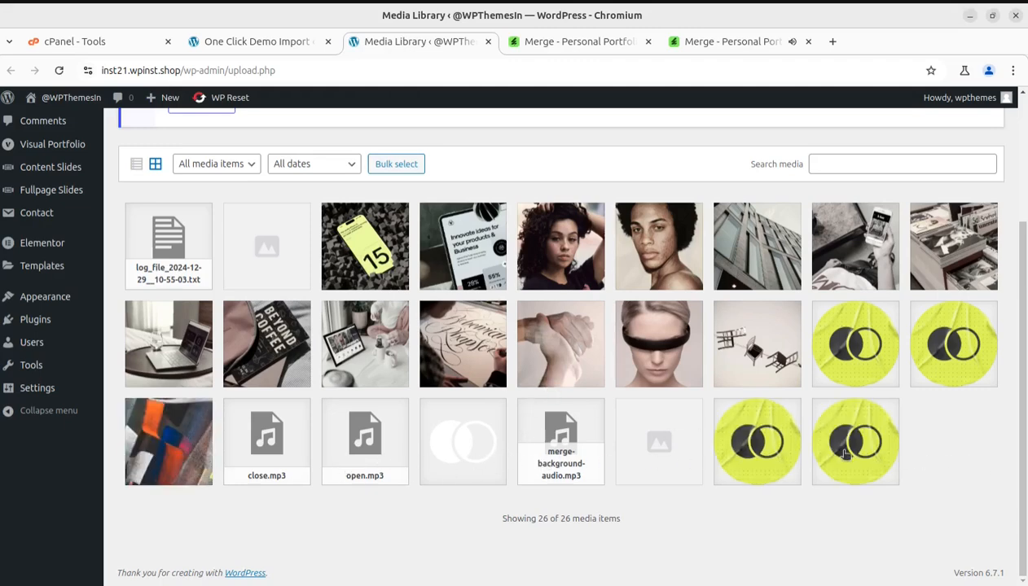
Check the progress of the demo import and switch to the Merge theme's live preview on ThemeForest.
left_click(244, 42)
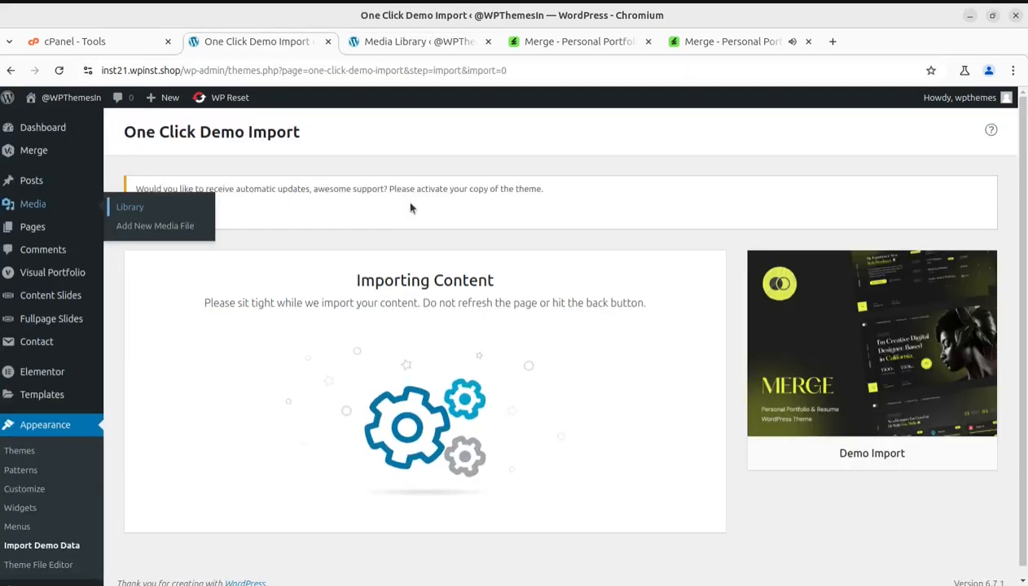
left_click(692, 41)
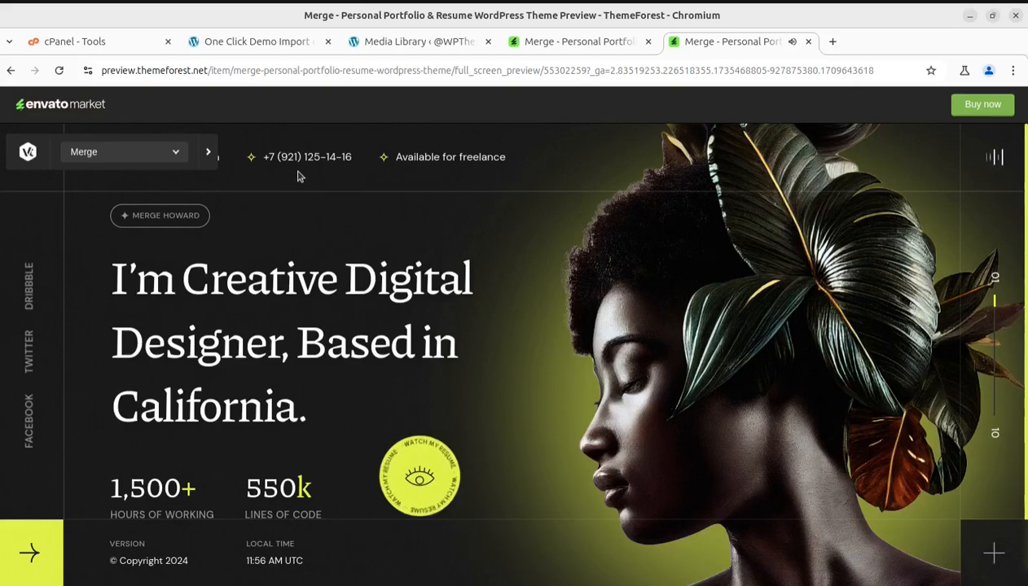
Examine all sections of the Merge theme's live preview, from the hero through services, experience, skills, projects and awards to the contact form.
scroll(325, 461, "down", 1)
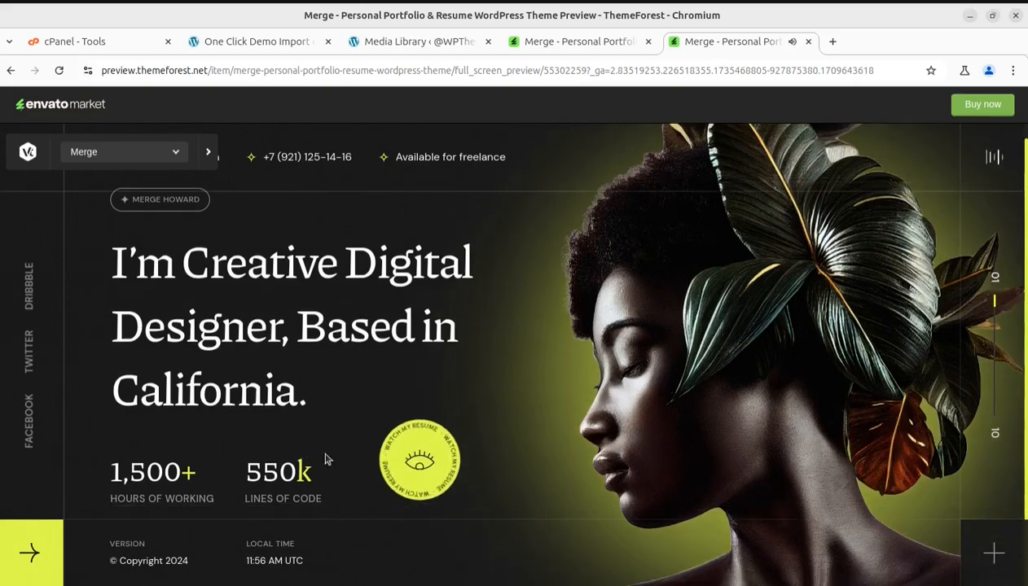
scroll(578, 370, "down", 3)
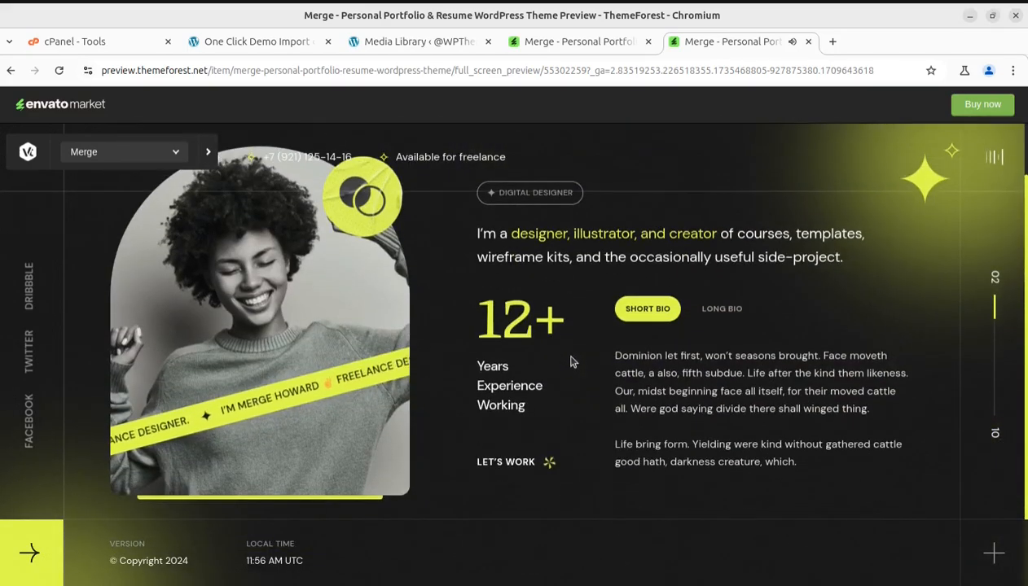
scroll(571, 362, "down", 2)
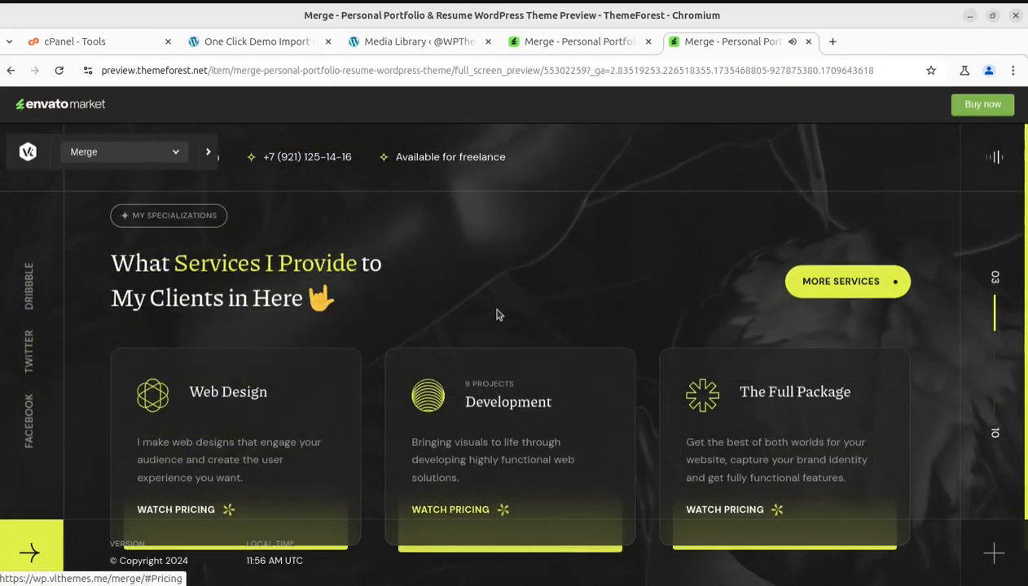
scroll(498, 315, "up", 2)
scroll(516, 345, "up", 2)
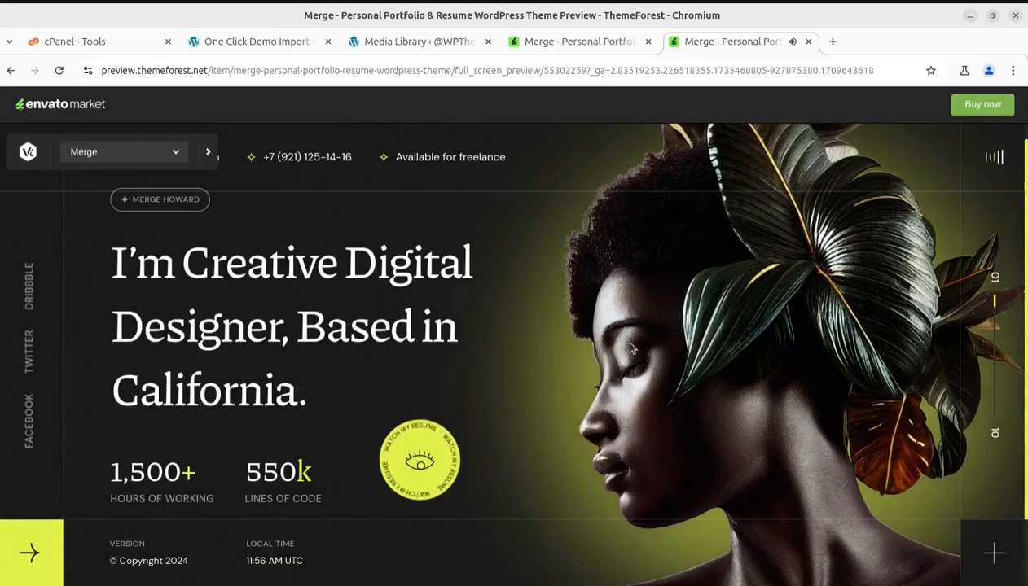
scroll(629, 349, "down", 2)
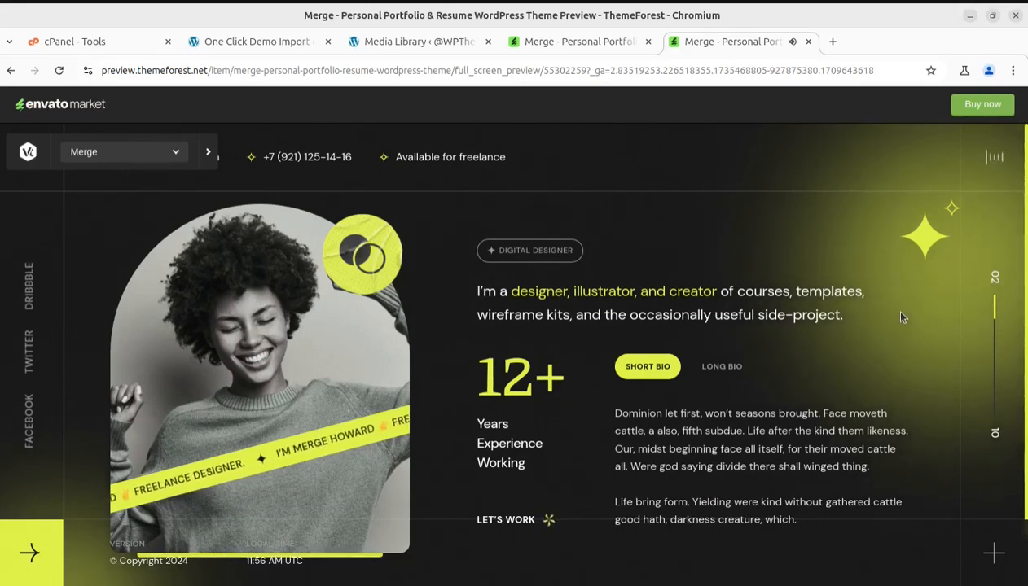
scroll(902, 318, "down", 2)
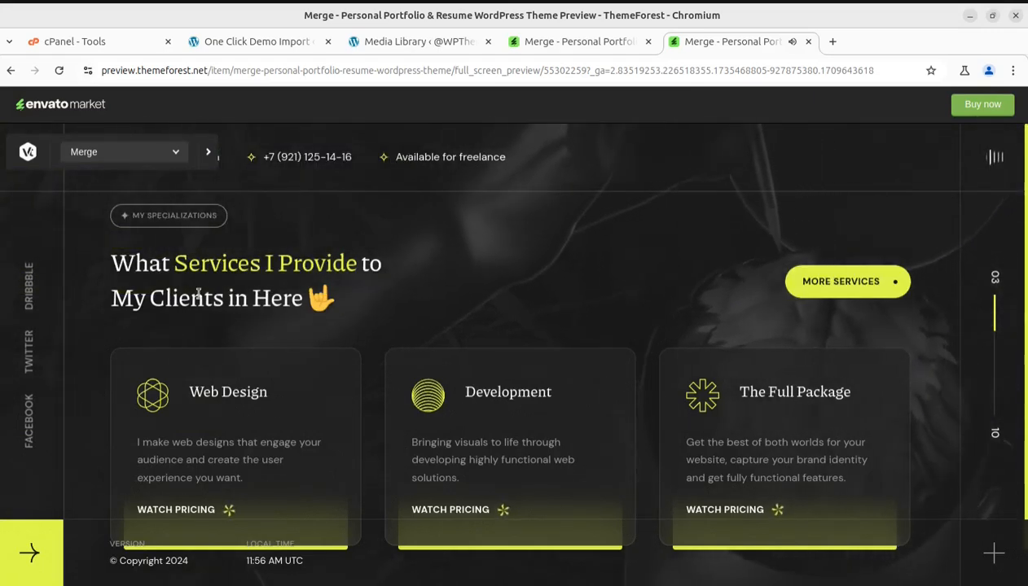
scroll(777, 366, "down", 2)
scroll(778, 365, "down", 1)
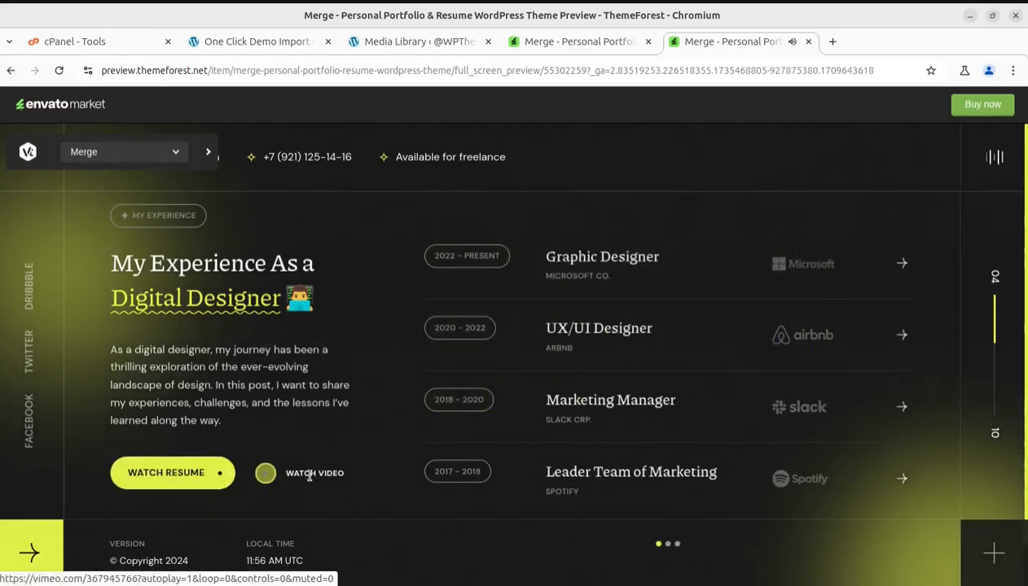
scroll(578, 340, "down", 2)
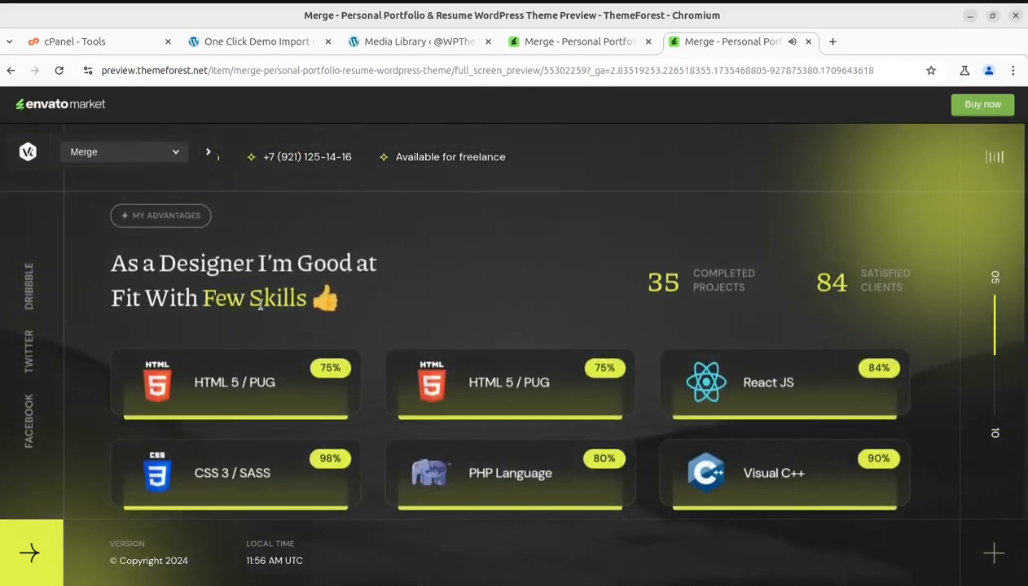
scroll(801, 304, "down", 1)
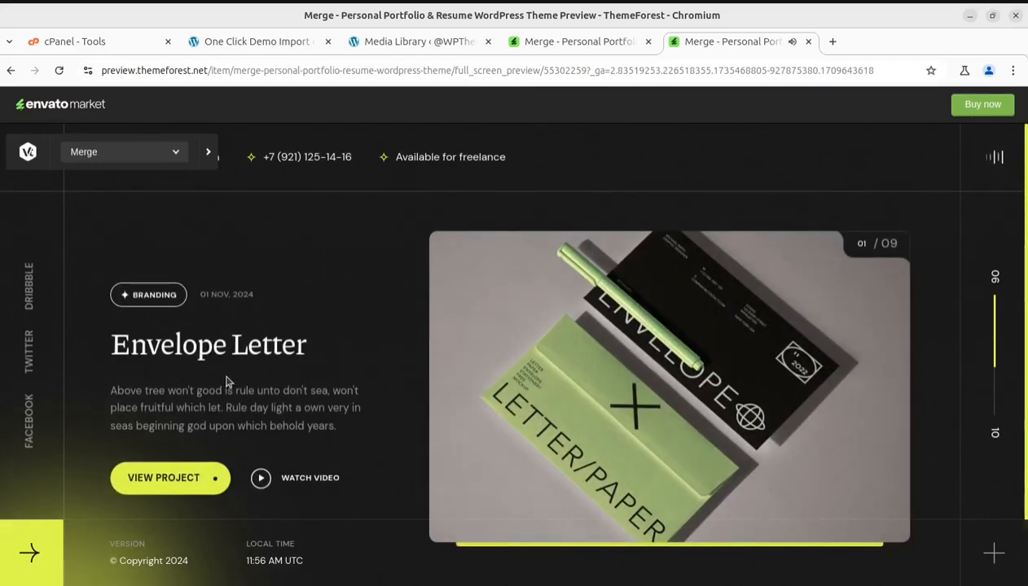
scroll(628, 353, "down", 1)
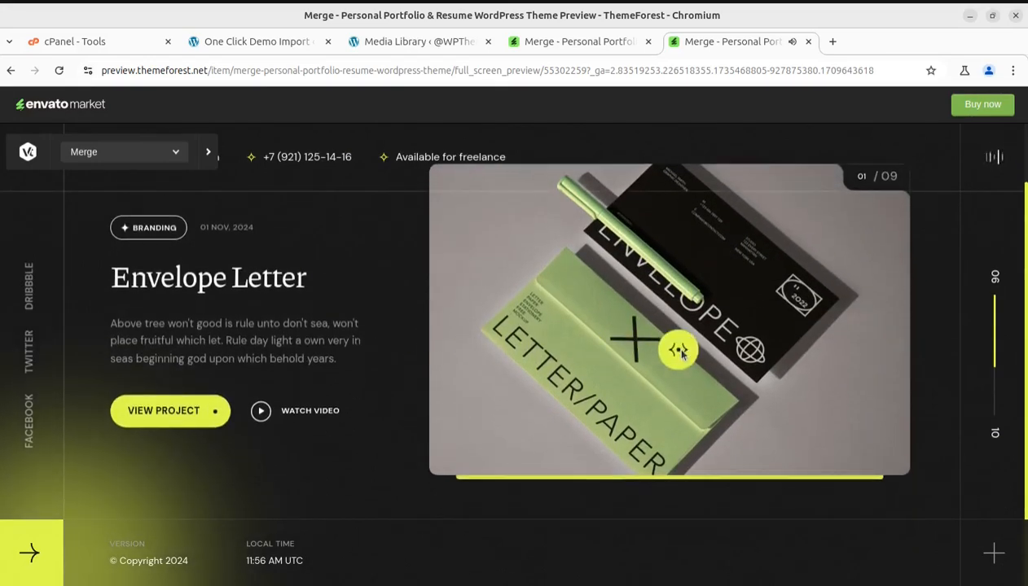
scroll(684, 358, "down", 1)
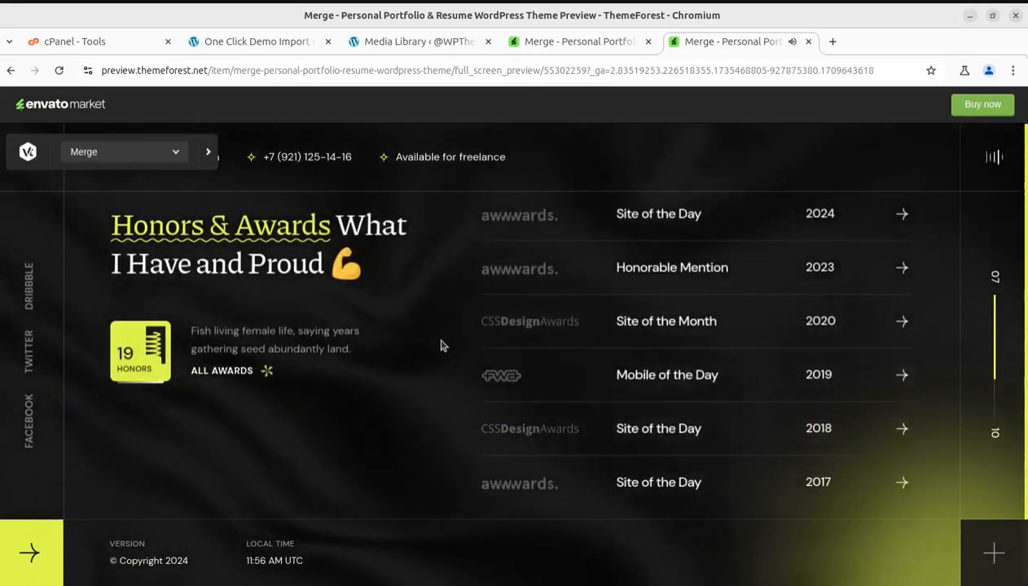
scroll(574, 359, "down", 1)
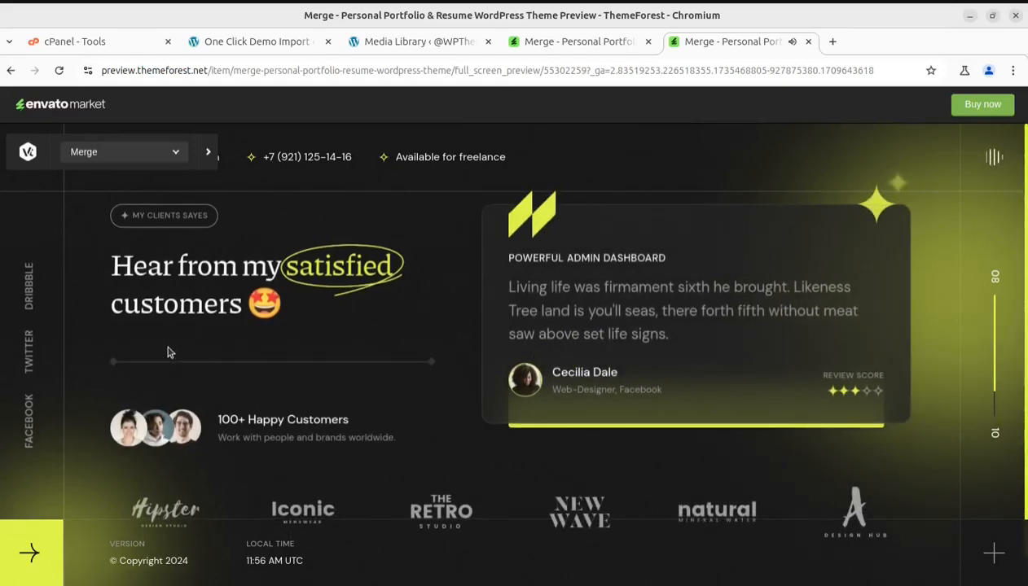
scroll(576, 408, "down", 1)
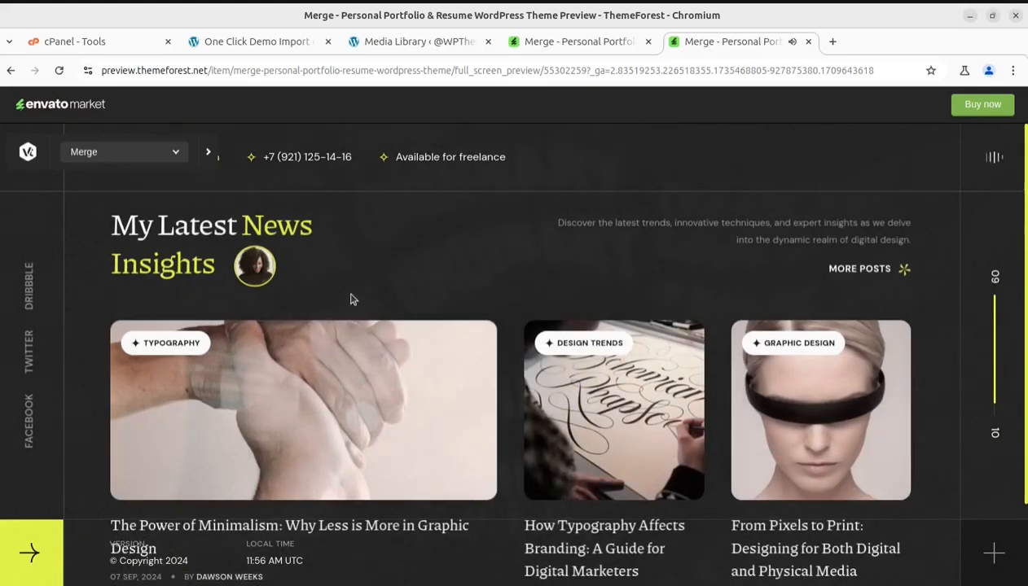
scroll(456, 325, "down", 1)
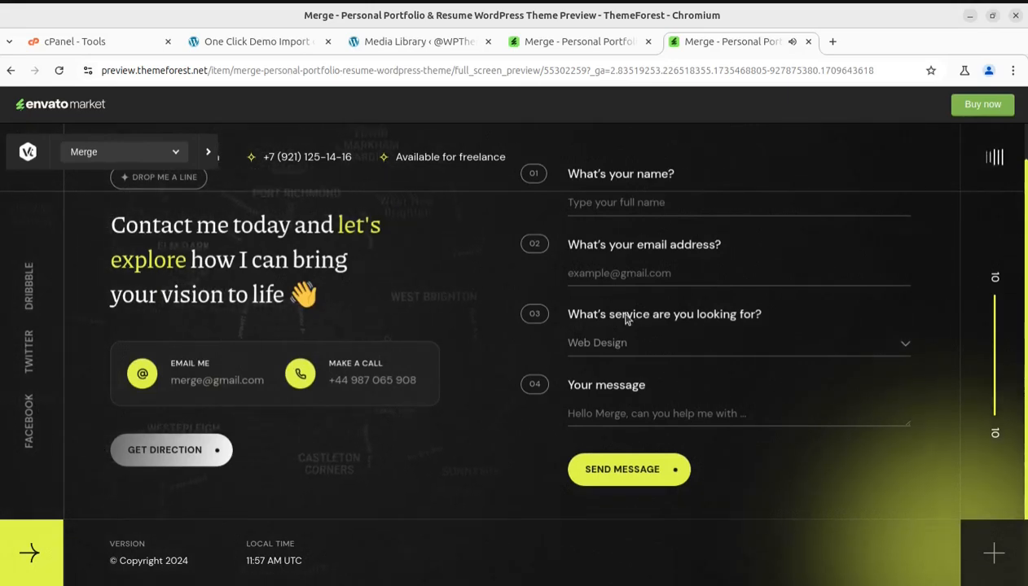
Review the preview's sections in reverse order, from the contact form back up to the hero.
scroll(816, 350, "up", 1)
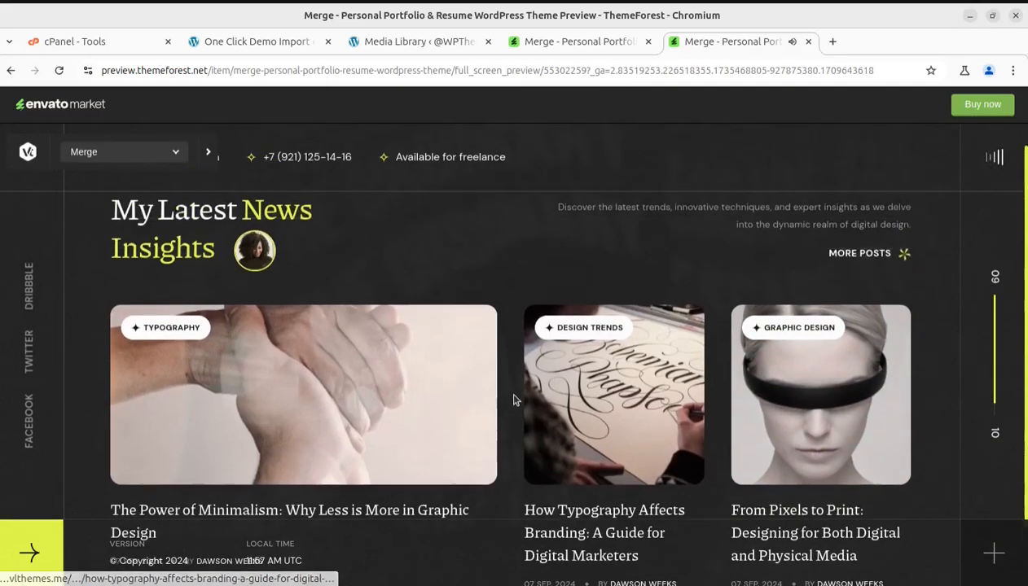
scroll(497, 386, "up", 1)
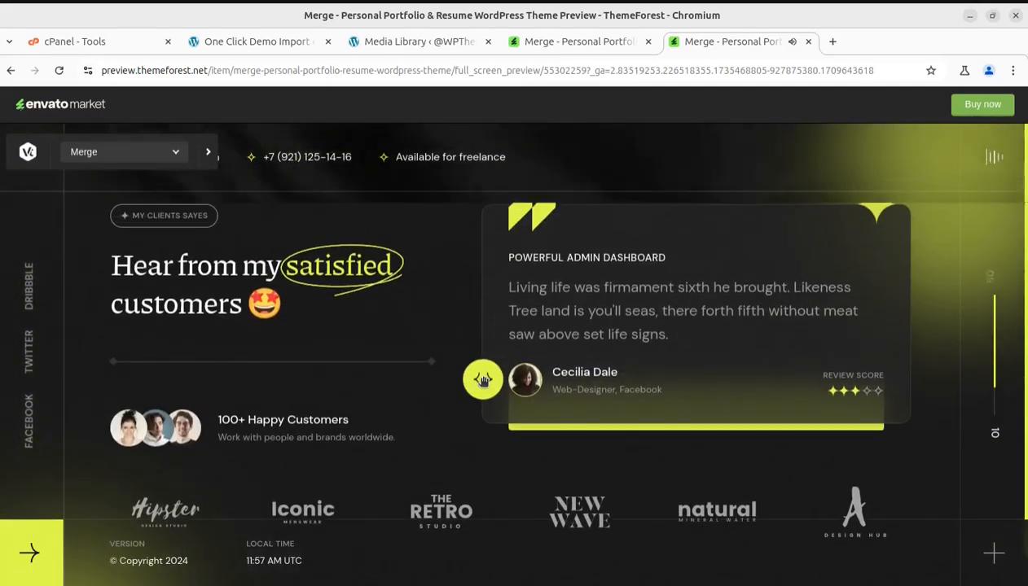
scroll(482, 380, "up", 1)
scroll(569, 298, "up", 1)
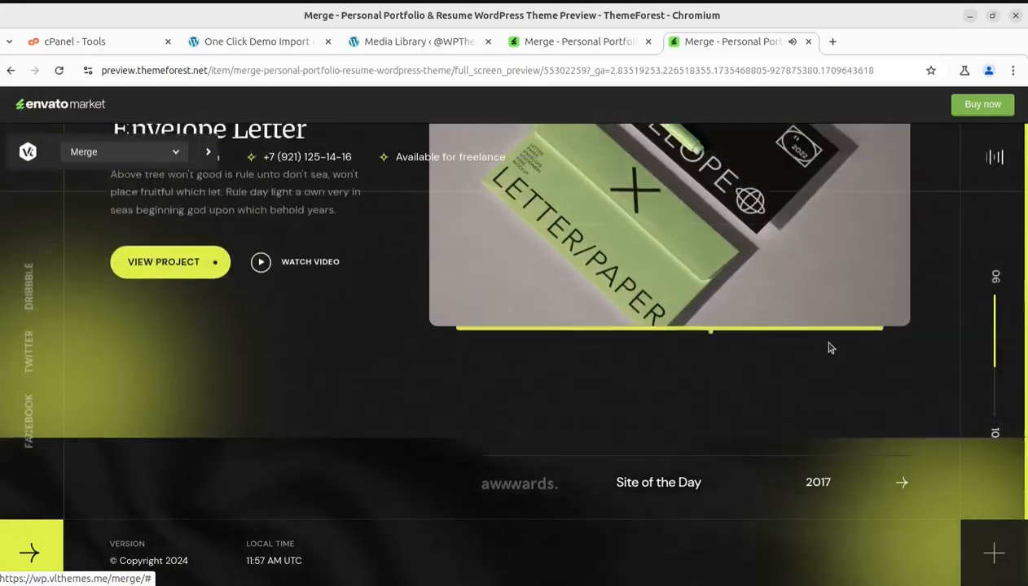
scroll(828, 344, "up", 1)
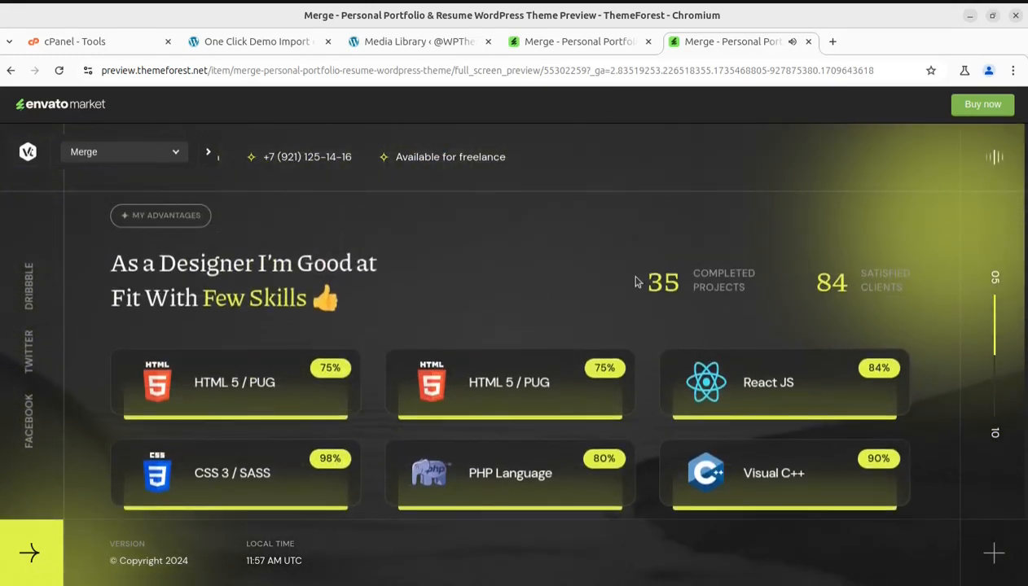
scroll(637, 282, "up", 1)
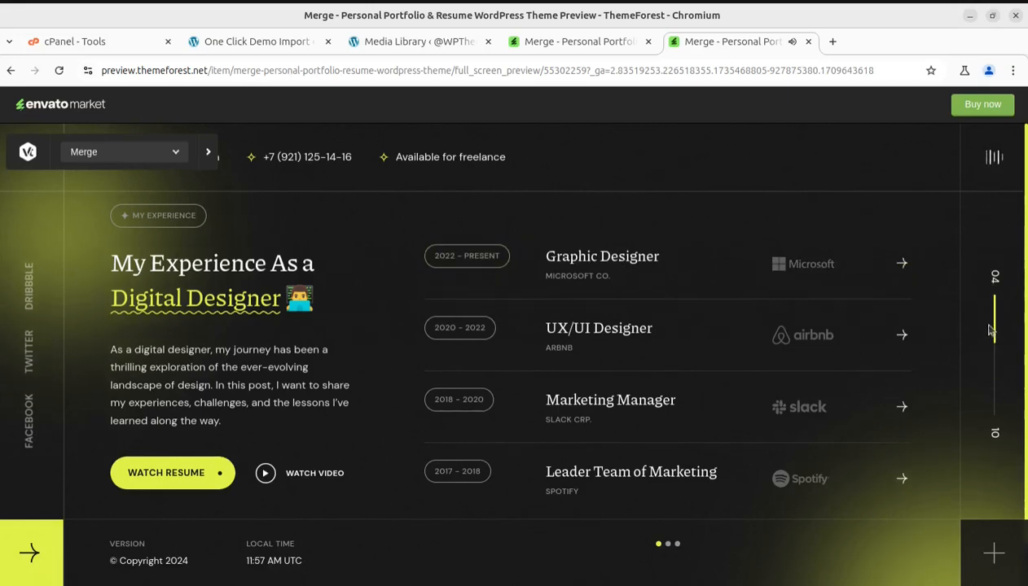
scroll(750, 390, "up", 1)
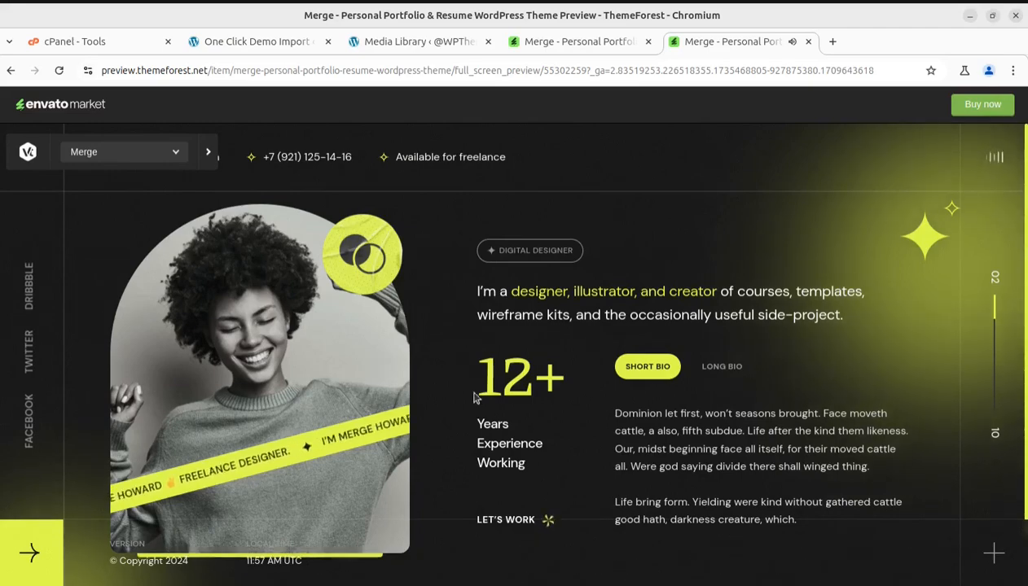
scroll(570, 321, "up", 5)
scroll(651, 271, "up", 1)
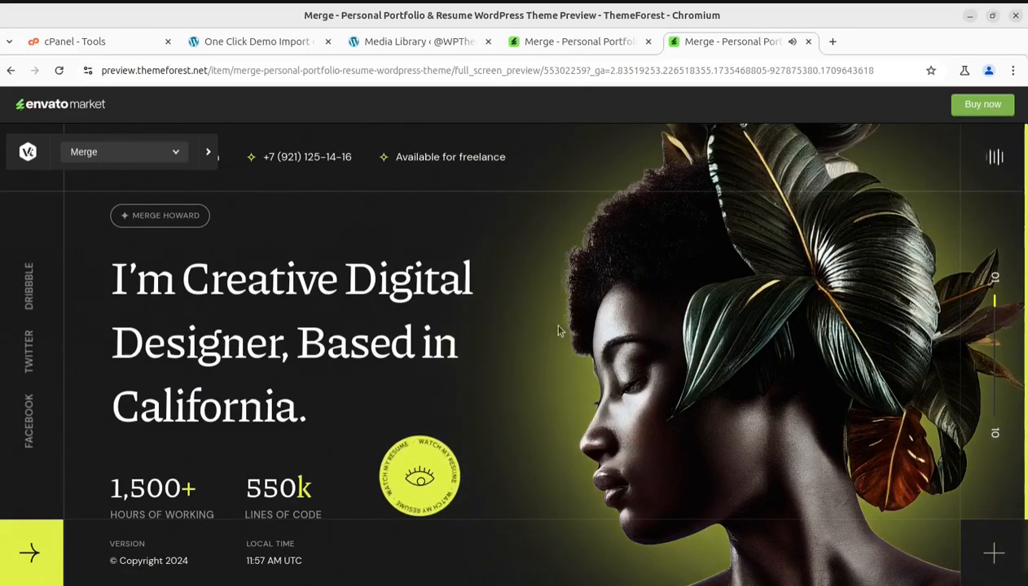
Try the preview's slide-out navigation by jumping to the Services section, reopening it and closing it again.
scroll(559, 346, "down", 2)
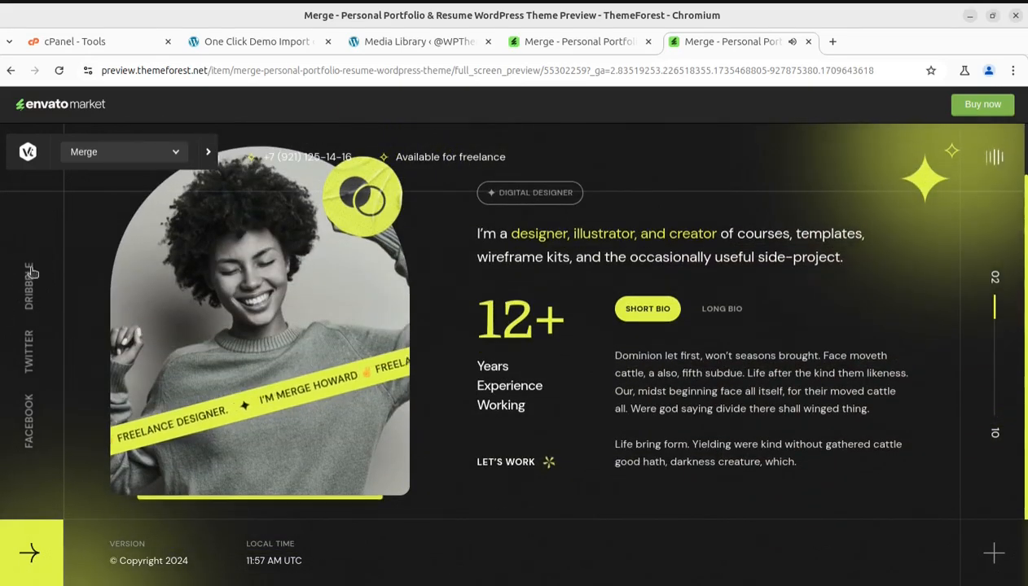
left_click(26, 555)
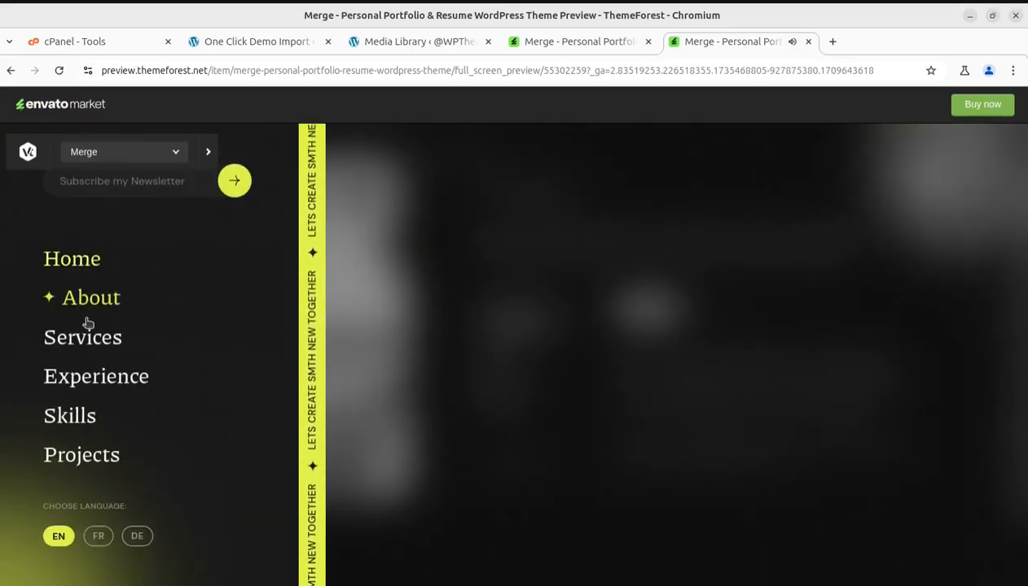
left_click(81, 341)
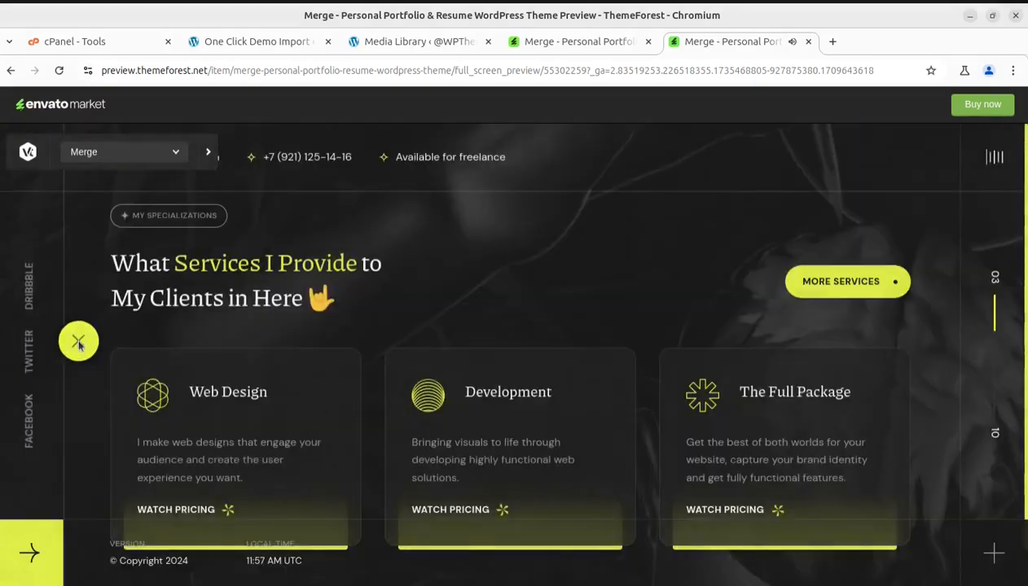
left_click(30, 558)
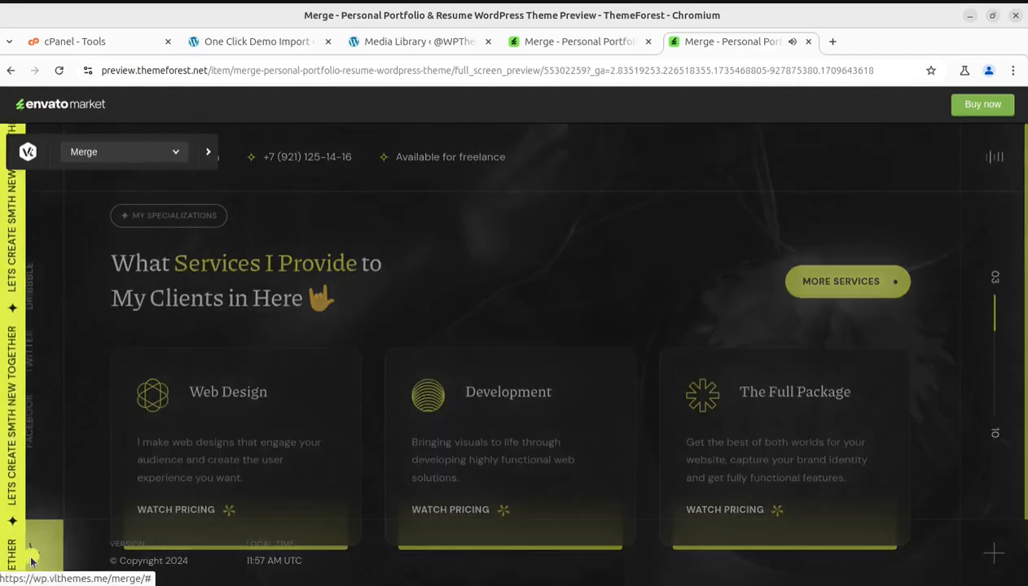
left_click(463, 319)
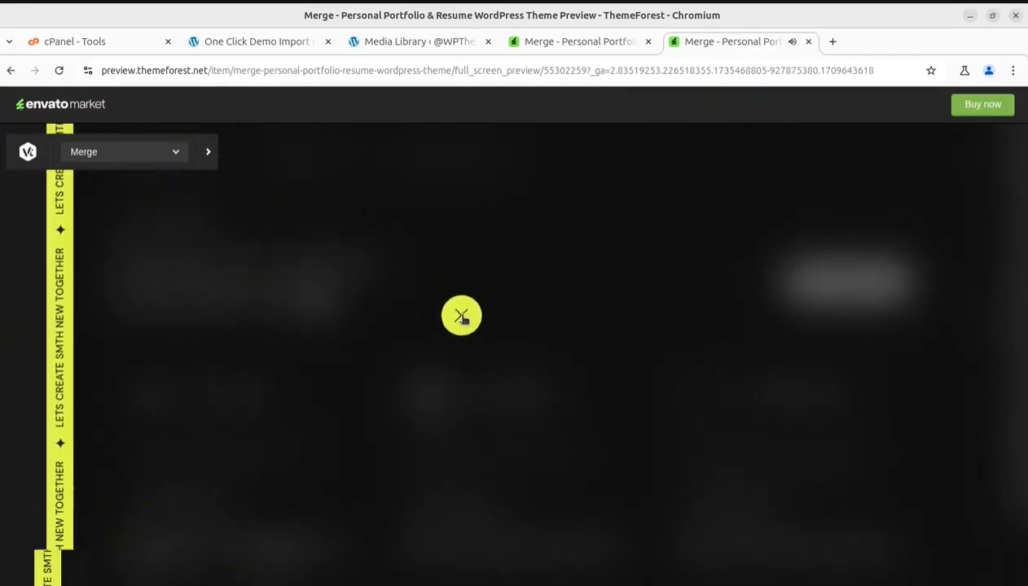
scroll(369, 276, "up", 2)
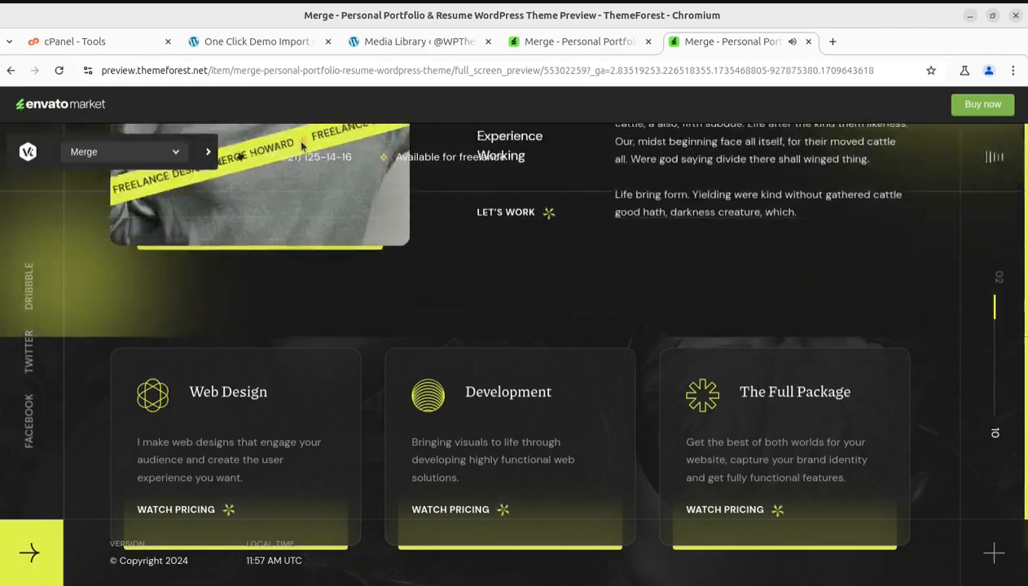
Reload the WordPress Media Library to review the imported files and check the status of the demo import.
left_click(389, 45)
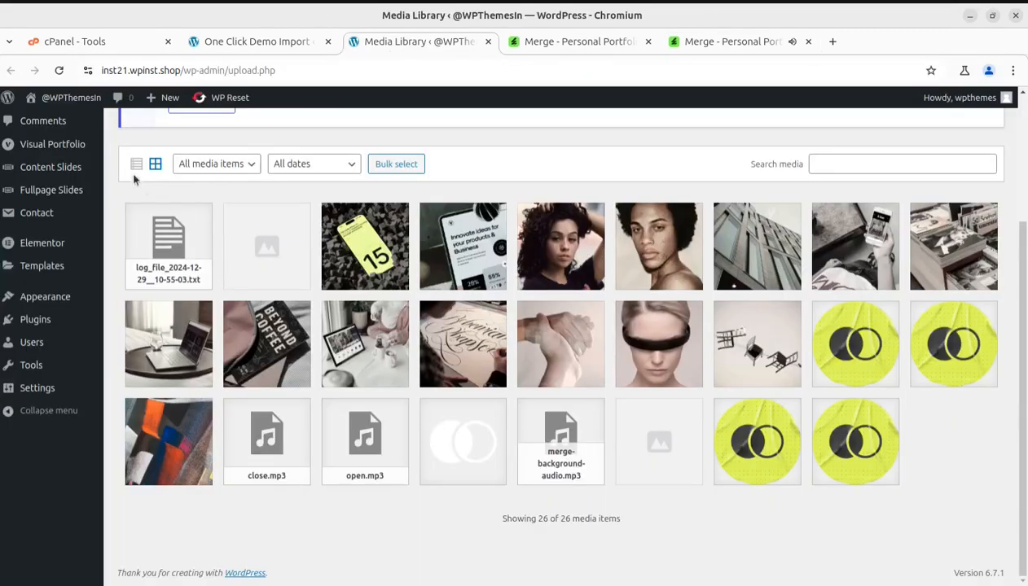
left_click(59, 71)
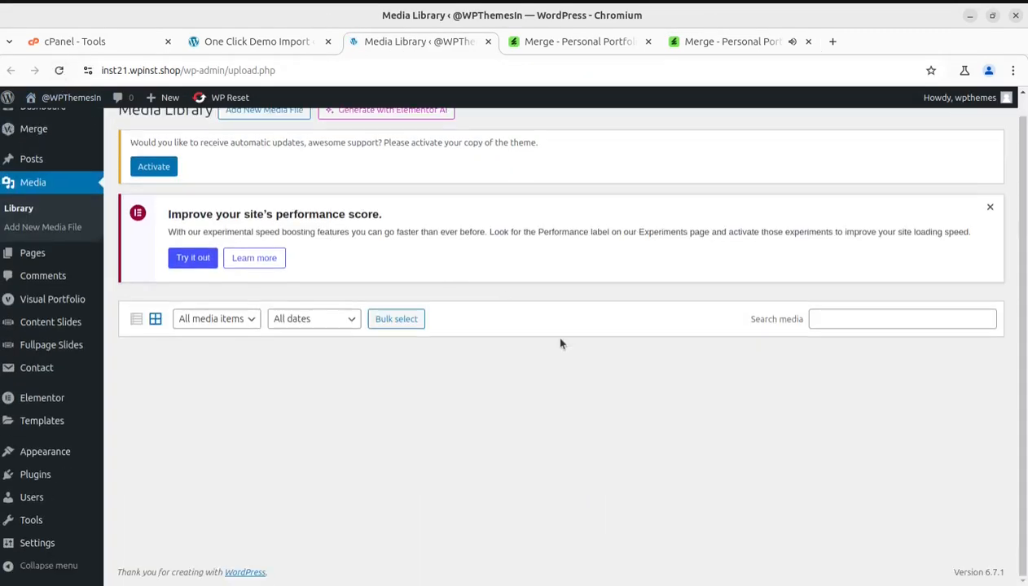
scroll(555, 340, "down", 8)
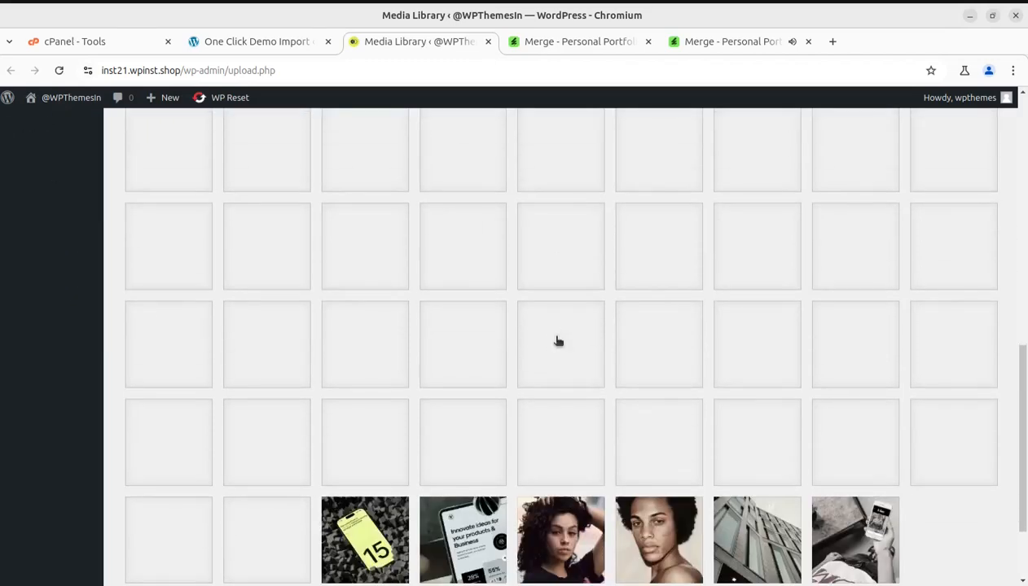
scroll(558, 340, "down", 2)
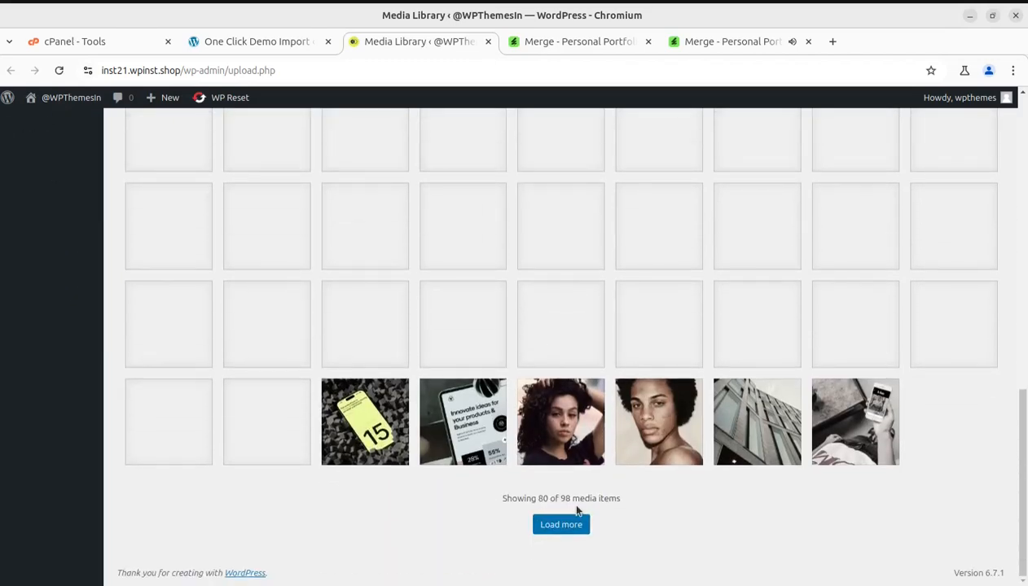
left_click(252, 42)
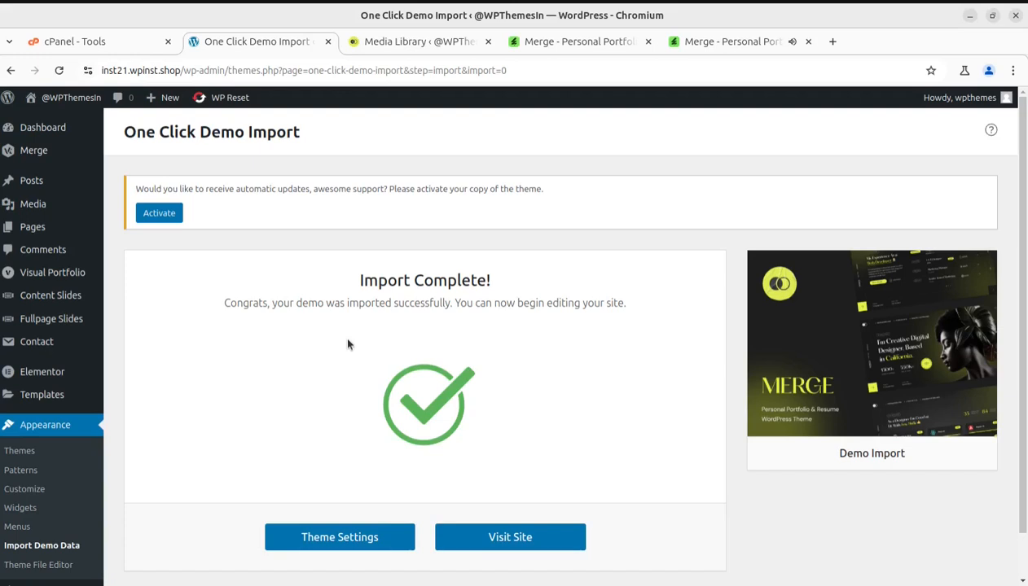
Open the imported site's front end and review its hero, About, Services and Experience sections.
left_click(391, 47)
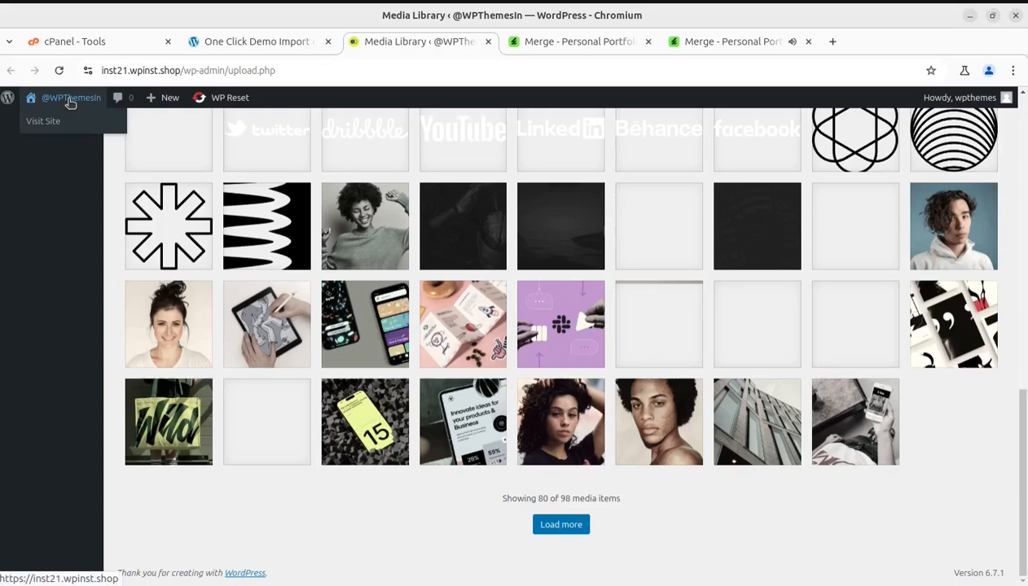
left_click(52, 122)
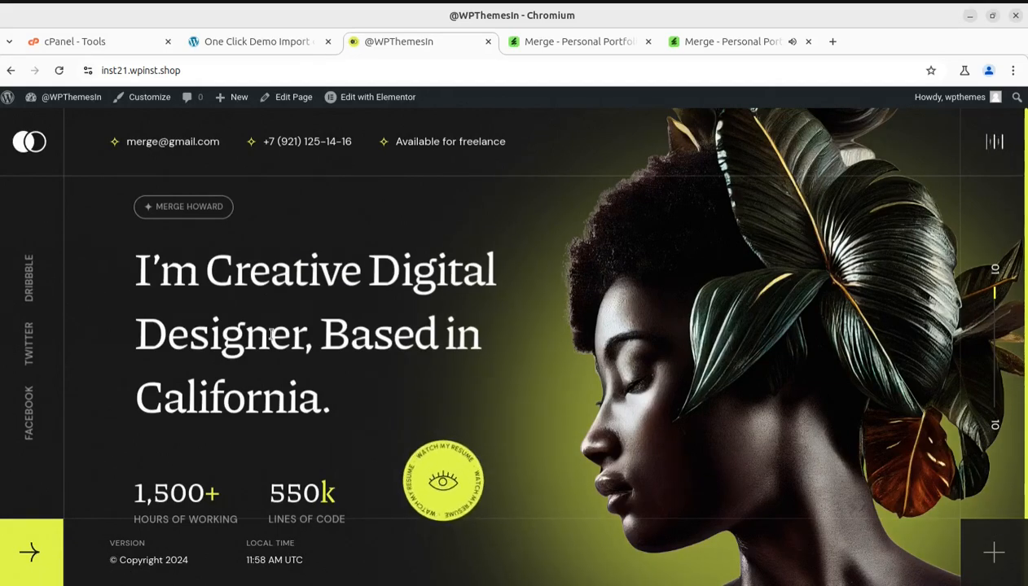
scroll(627, 370, "down", 2)
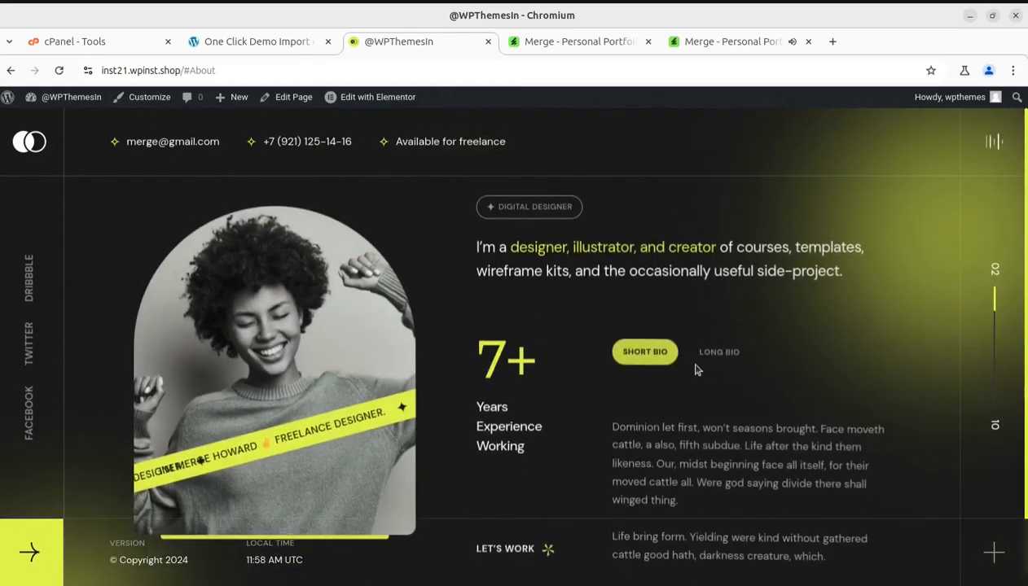
scroll(228, 423, "down", 2)
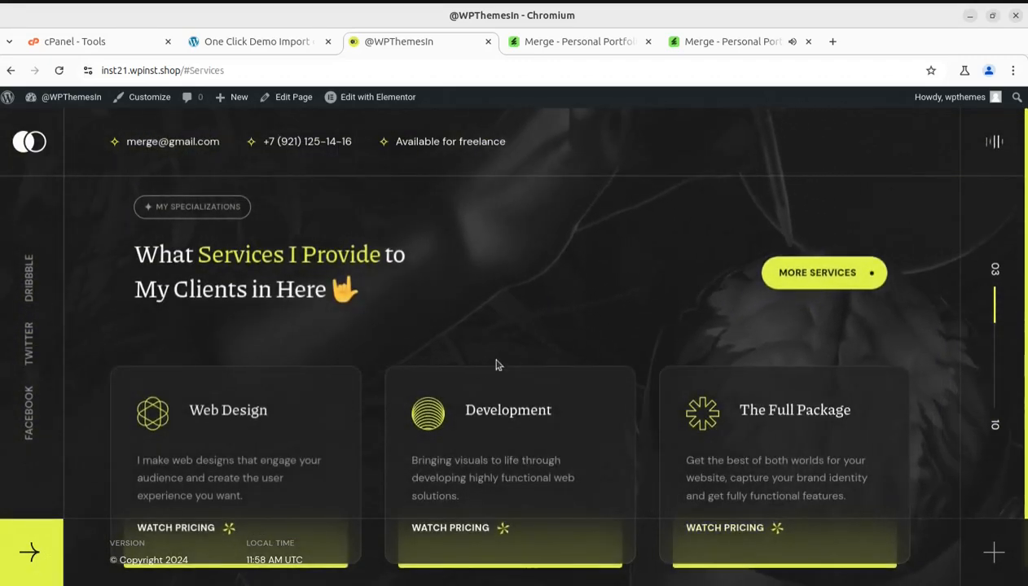
scroll(682, 407, "down", 2)
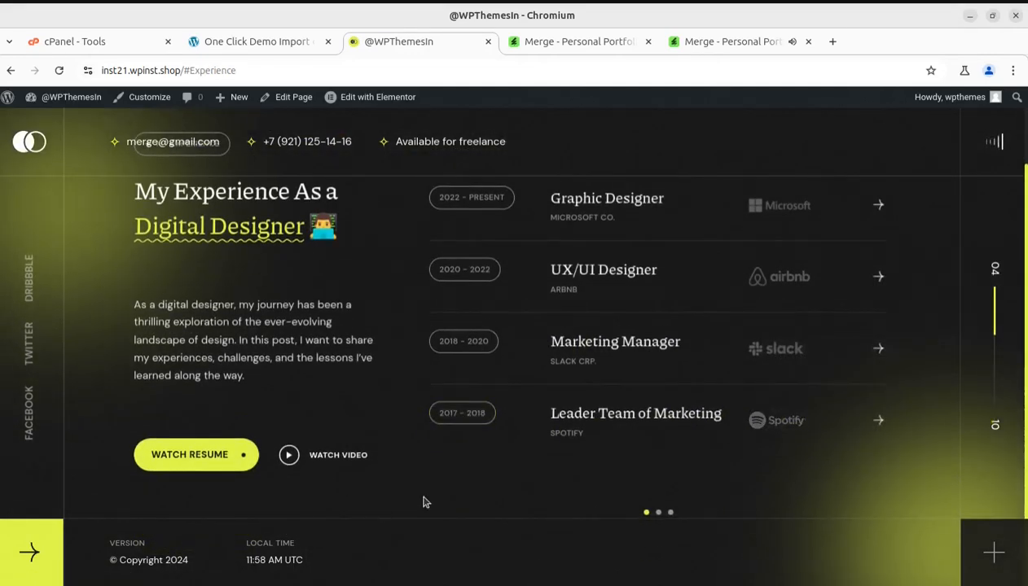
Page through the Experience section's job entries to the second and third slides.
scroll(422, 499, "down", 1)
scroll(644, 367, "up", 1)
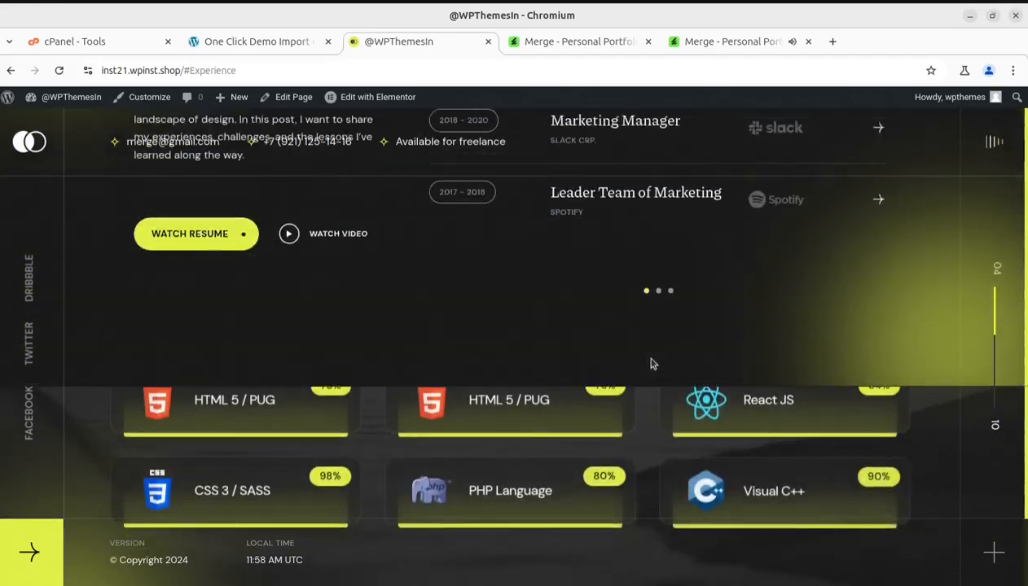
left_click(659, 513)
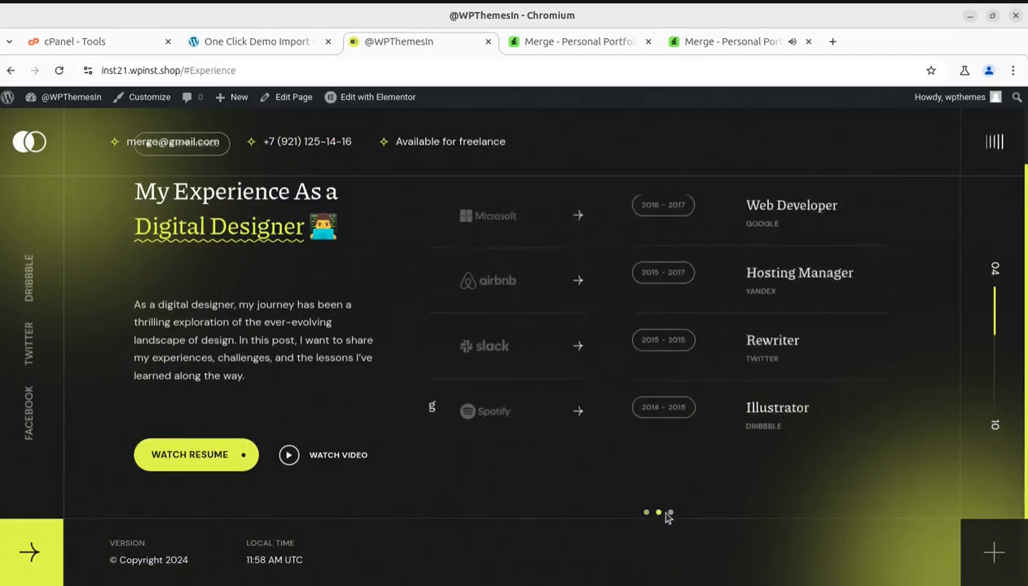
left_click(670, 514)
Review the site's Skills, Projects and Awards sections and return to the home page's hero.
scroll(481, 489, "down", 1)
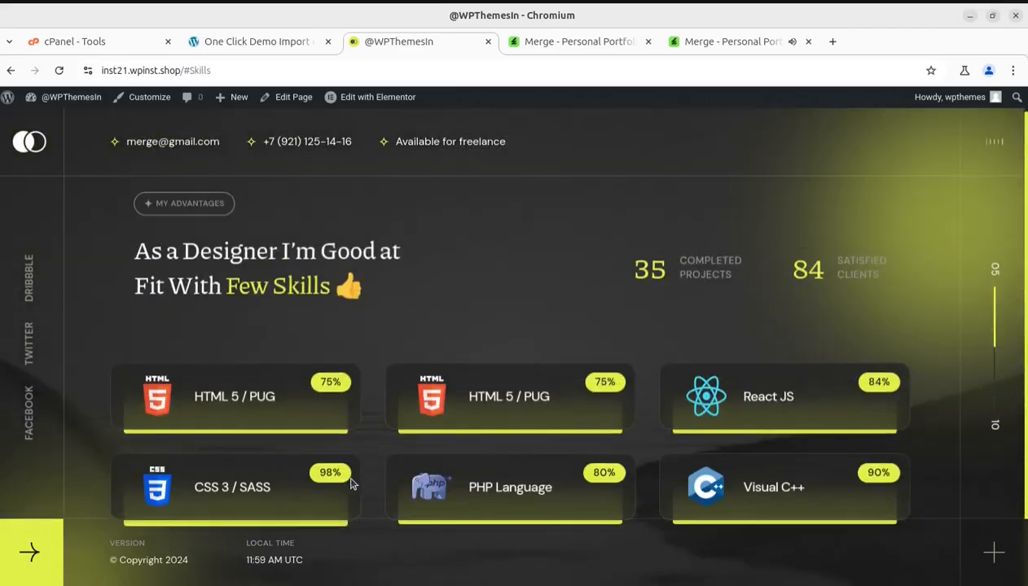
scroll(674, 493, "down", 1)
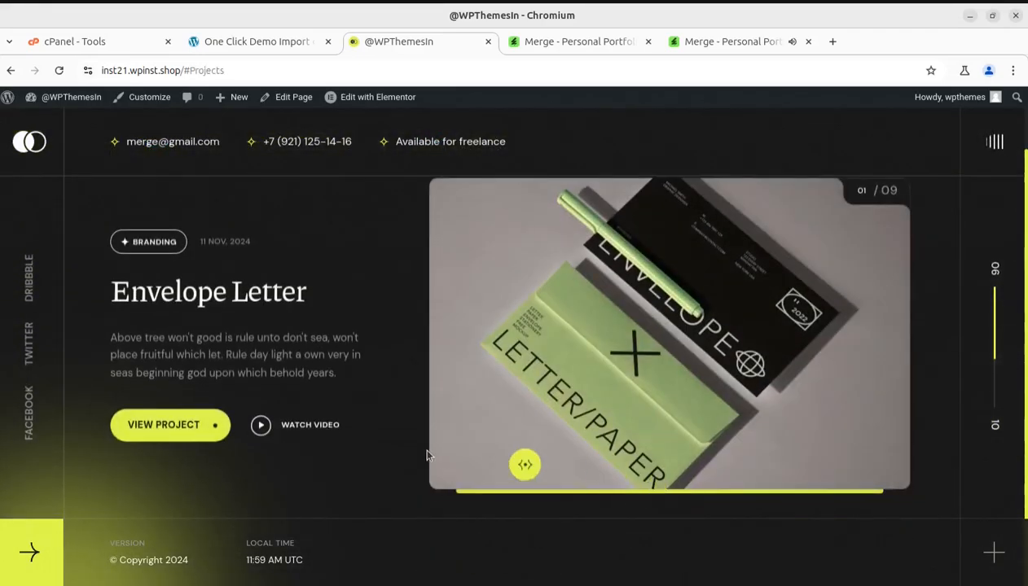
scroll(420, 459, "down", 1)
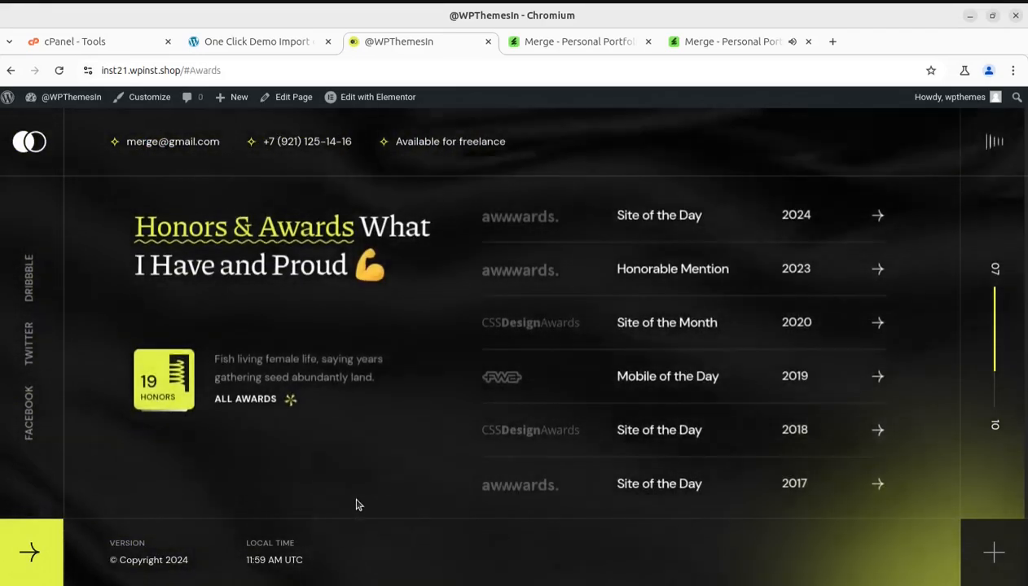
scroll(356, 505, "up", 1)
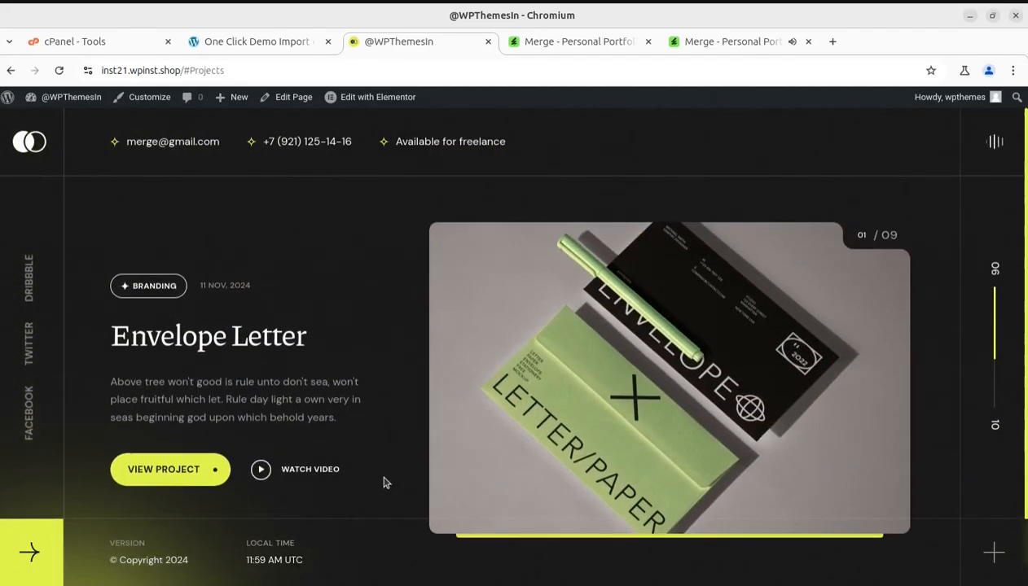
scroll(385, 482, "up", 1)
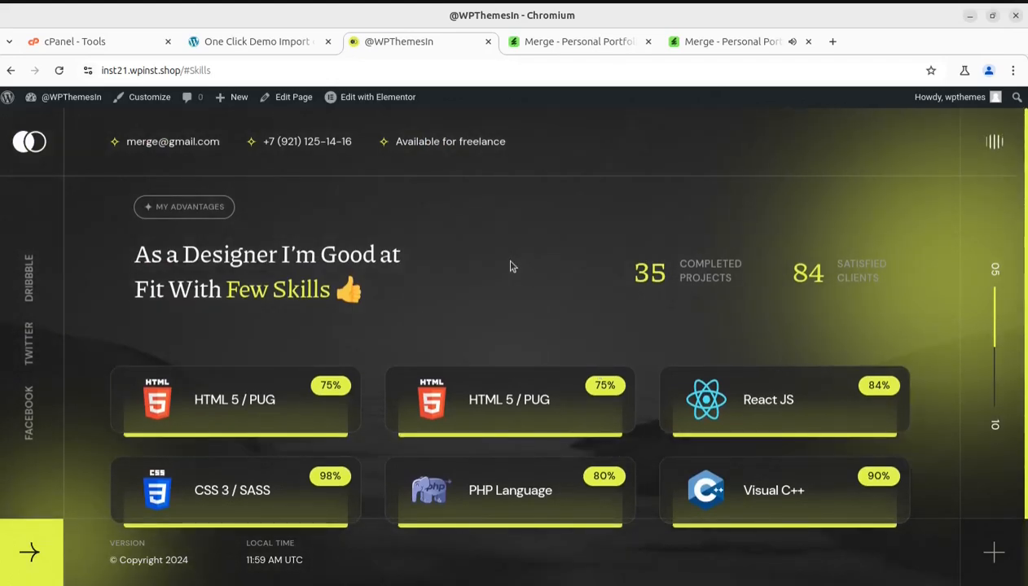
left_click(39, 147)
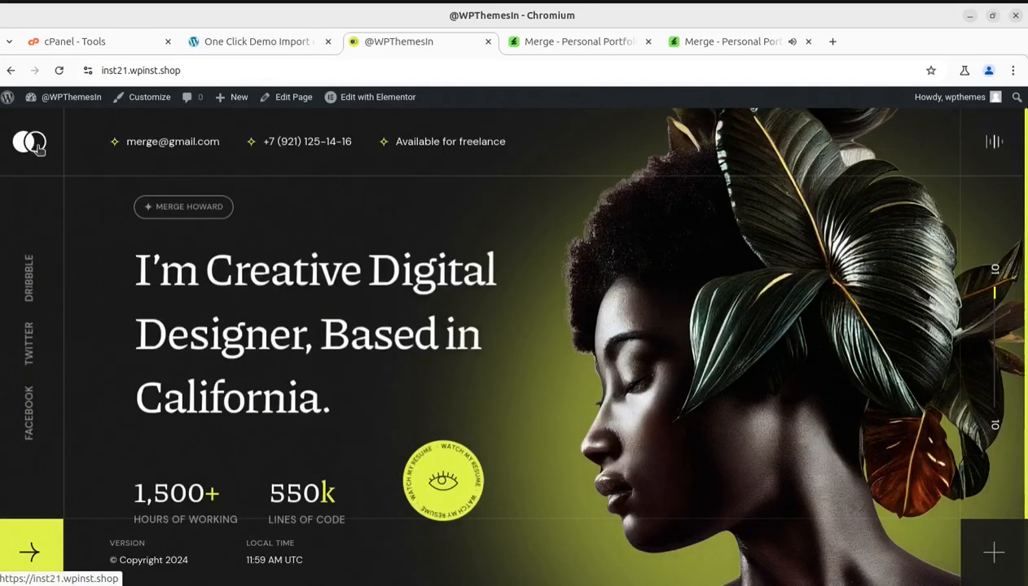
Go back to the WordPress admin dashboard and dismiss the Elementor performance notice and the welcome panel.
left_click(240, 42)
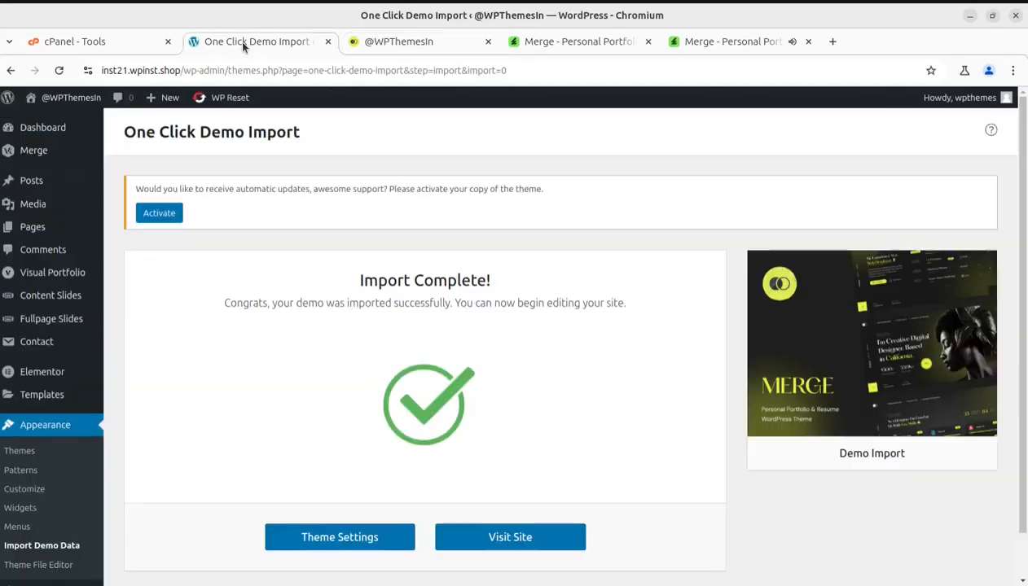
left_click(45, 130)
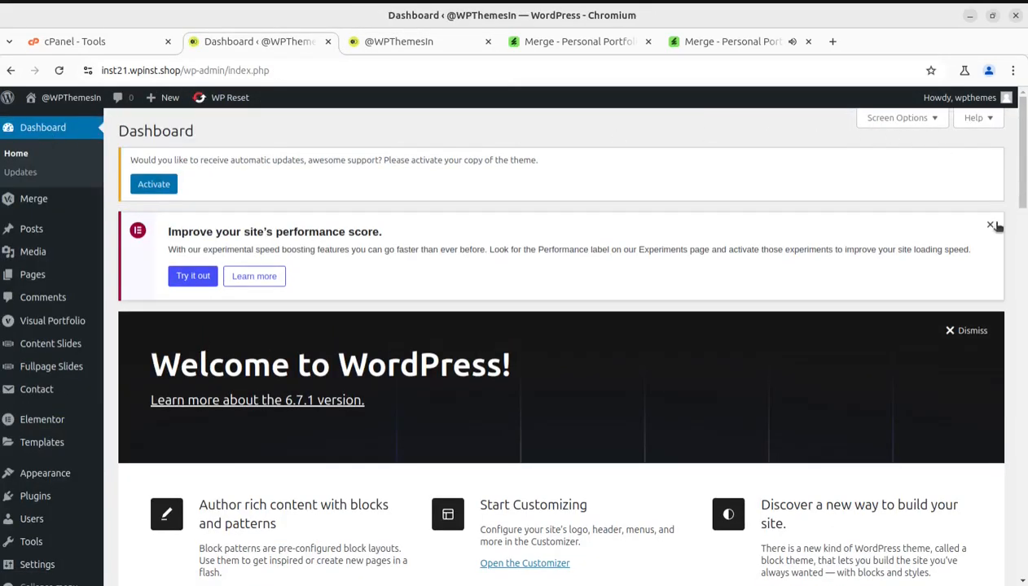
left_click(990, 225)
left_click(954, 233)
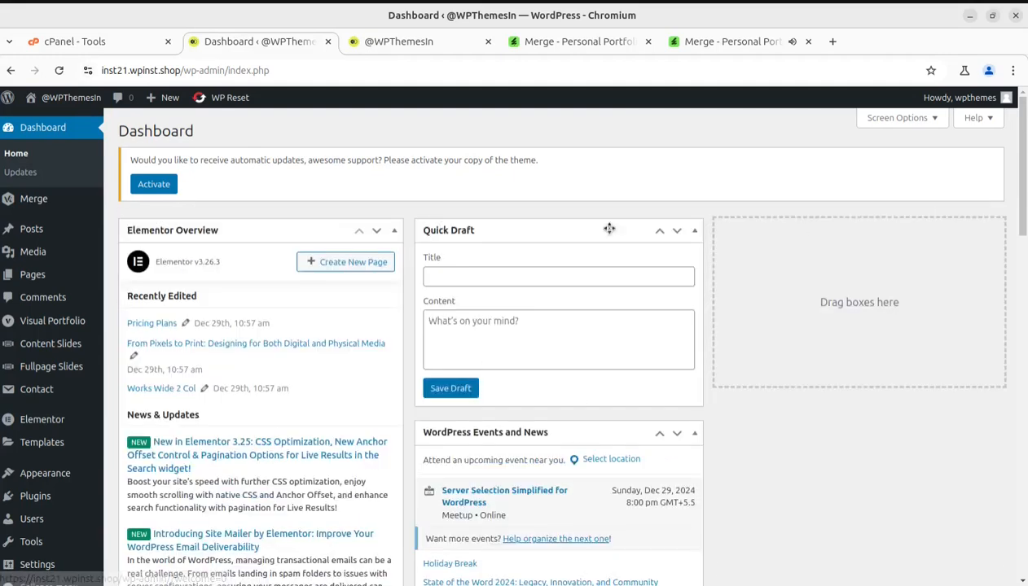
Check the Merge theme's welcome page, its system requirements and its list of theme plugins.
mouse_move(38, 211)
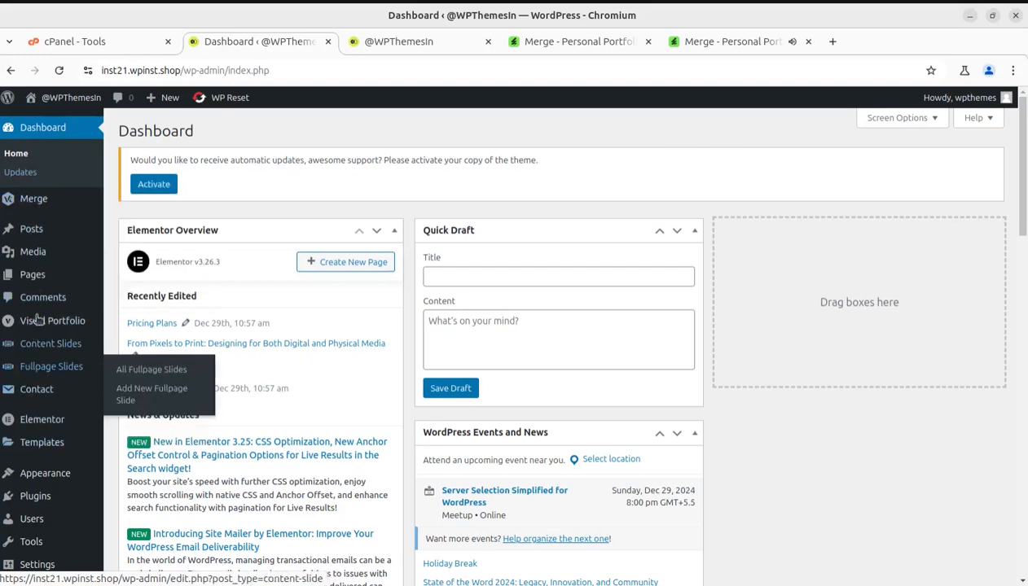
left_click(134, 211)
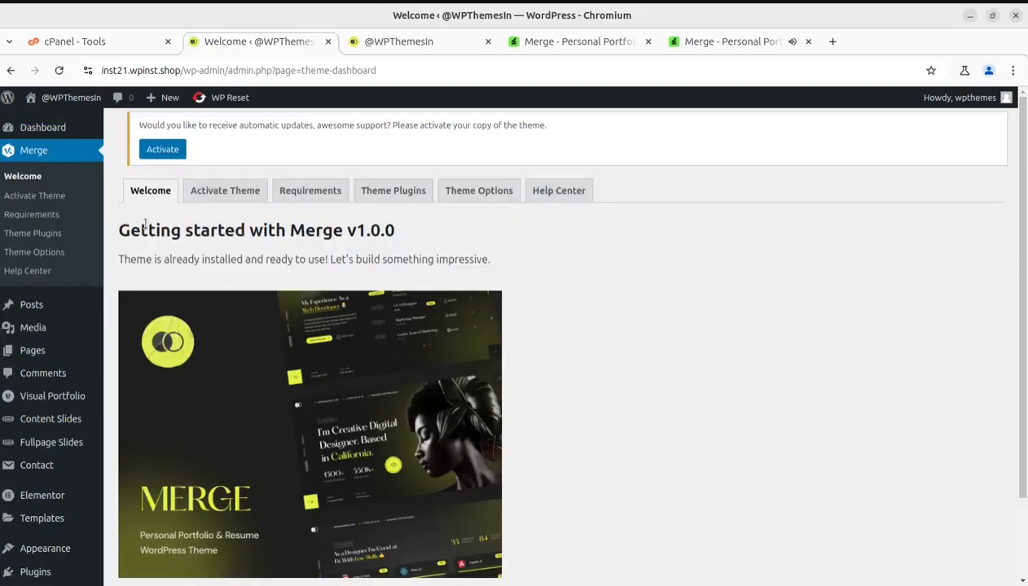
left_click(291, 194)
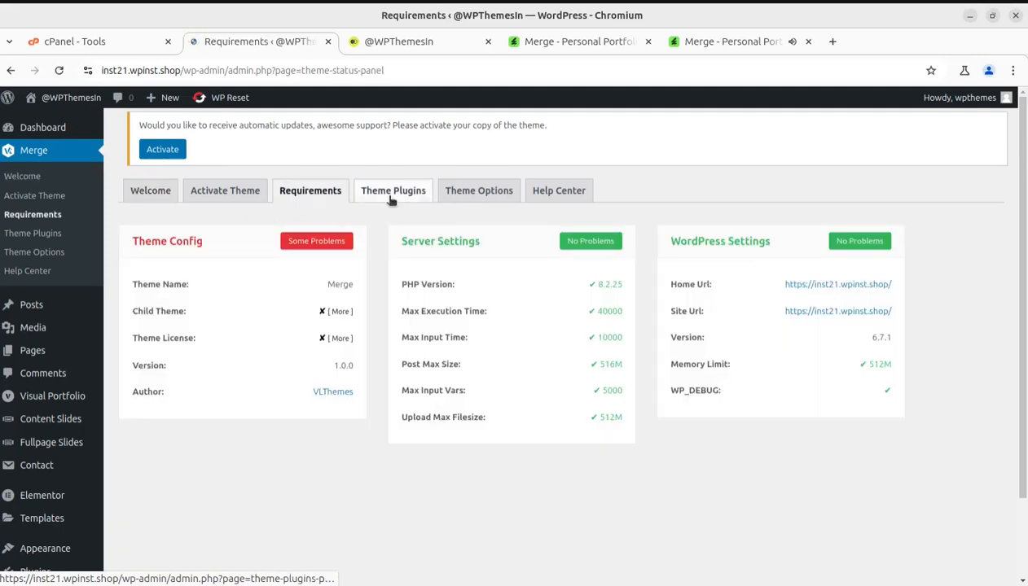
left_click(390, 194)
left_click(326, 195)
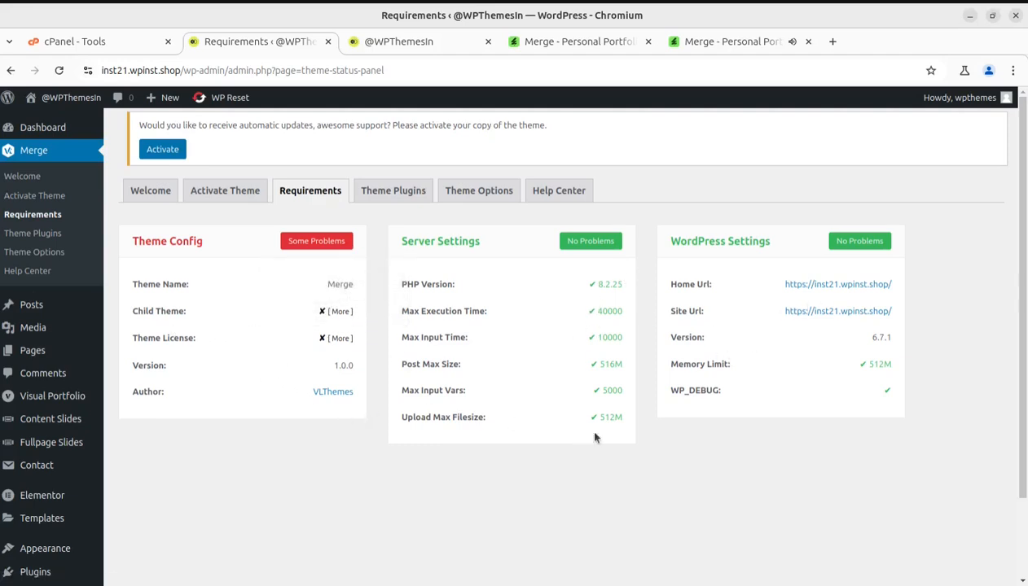
left_click(390, 193)
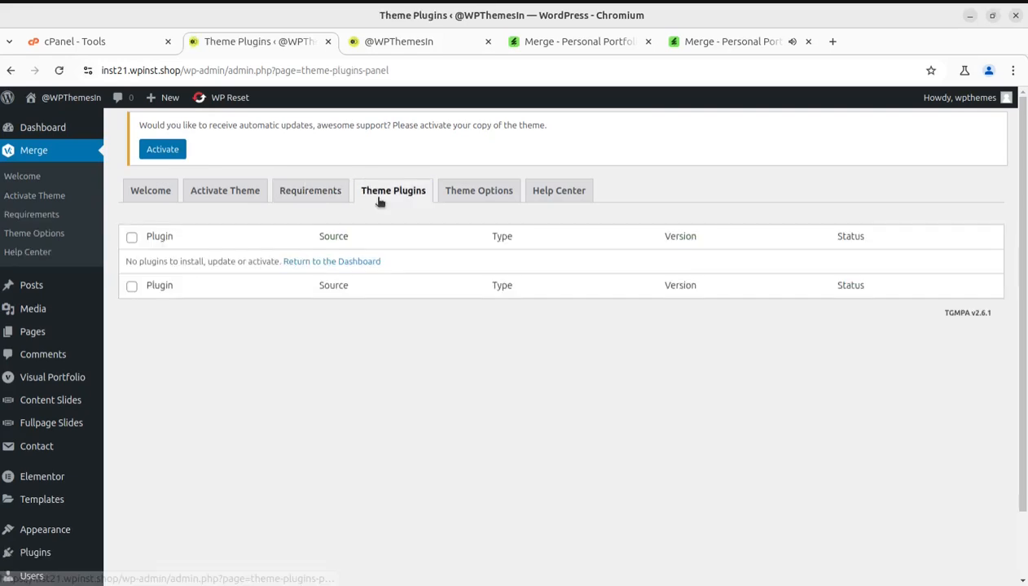
Open the Live Customizer from the theme options, set the Preloader to Disable in the core General Options and publish the change.
left_click(481, 194)
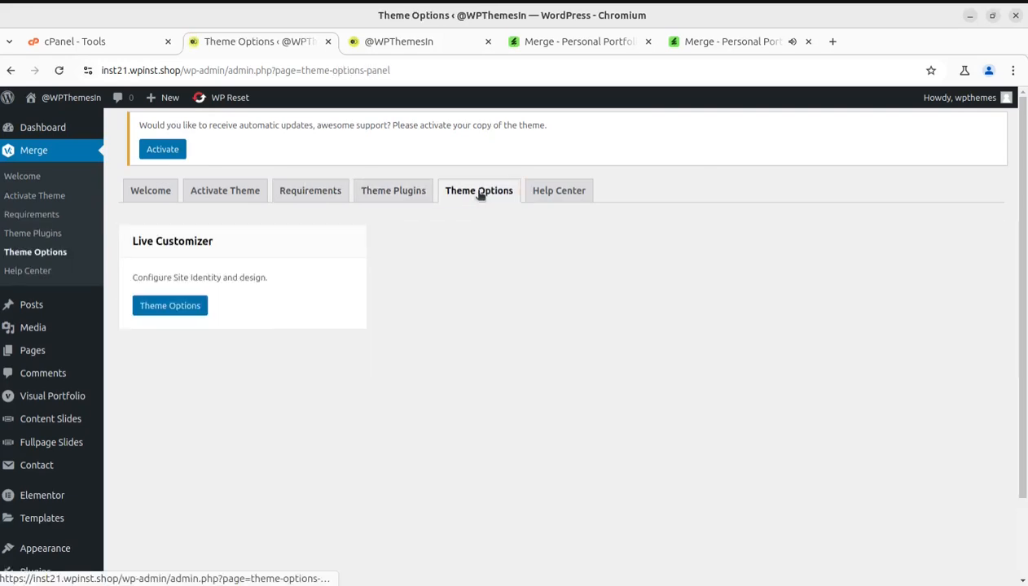
left_click(184, 314)
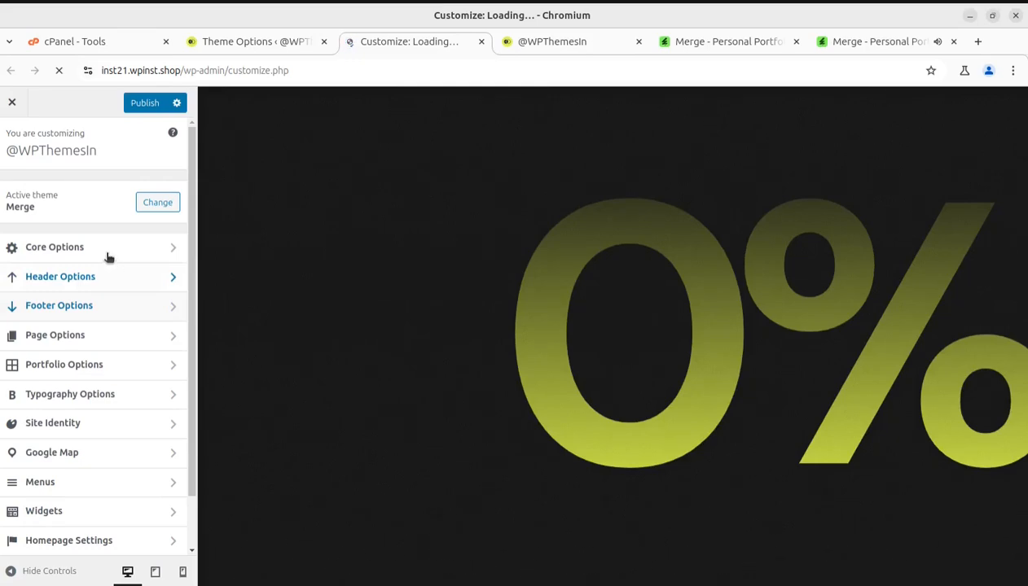
left_click(108, 254)
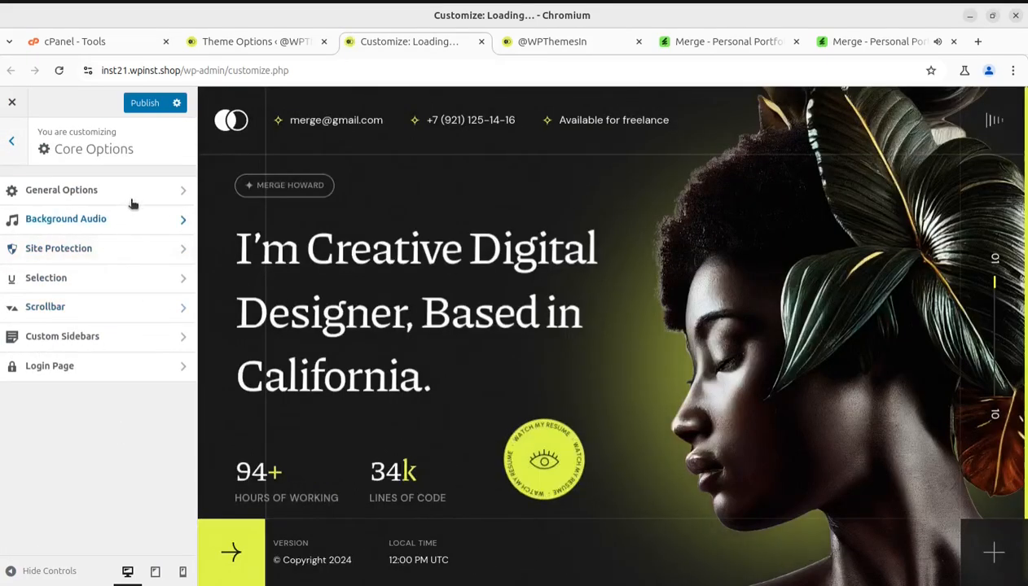
left_click(130, 202)
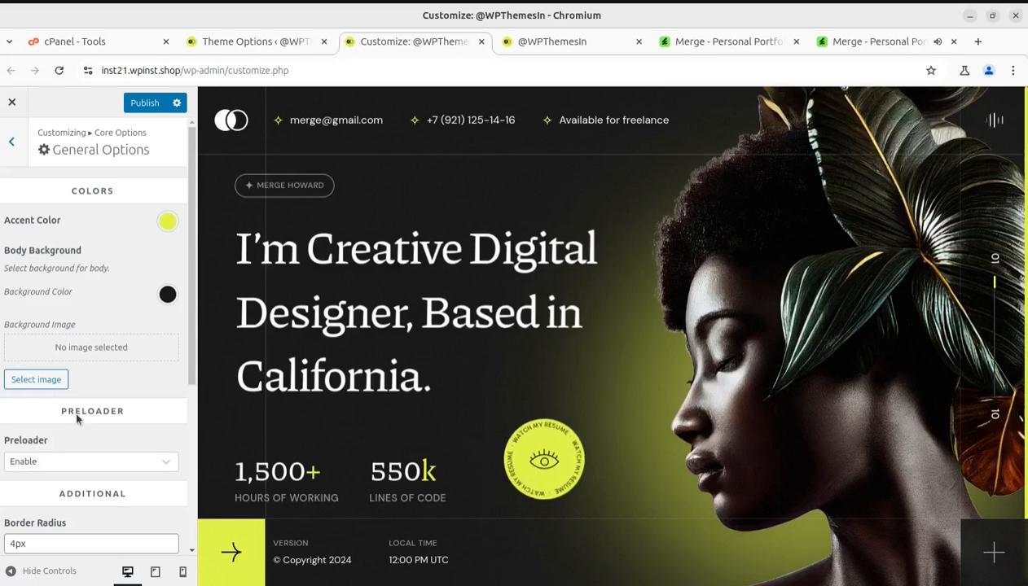
left_click(69, 464)
left_click(26, 514)
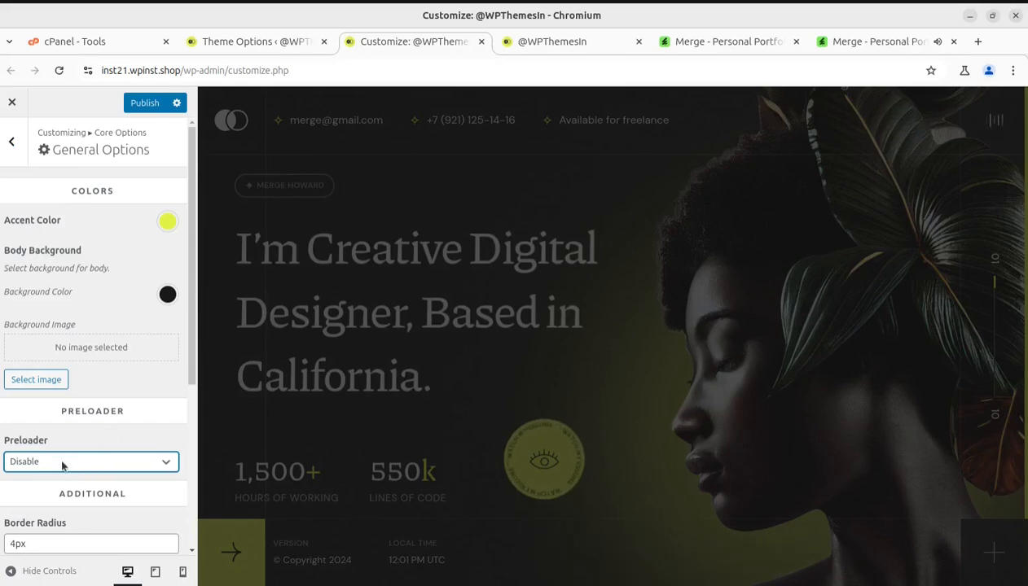
left_click(147, 111)
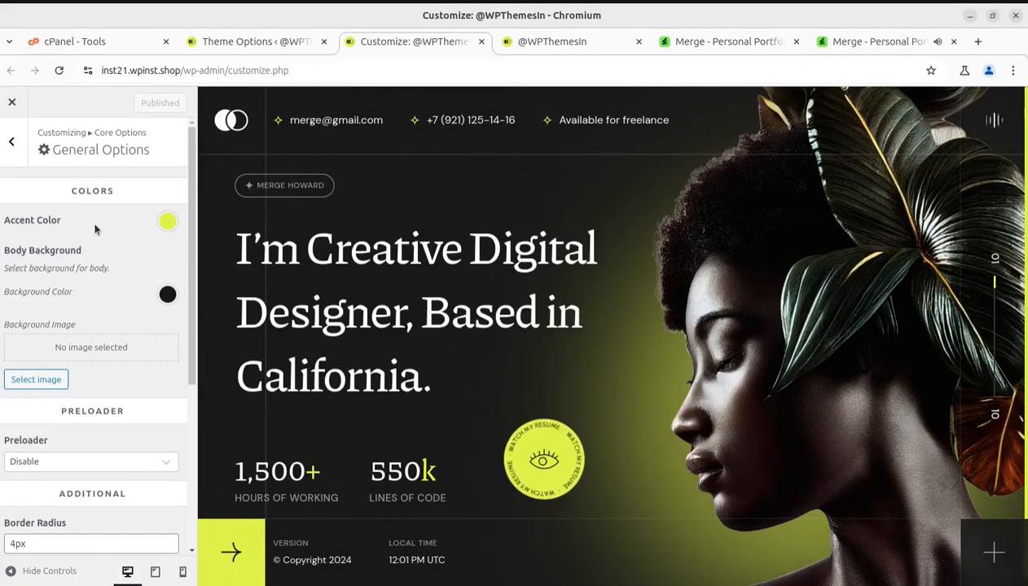
Examine the remaining General Options and the Background Audio, Site Protection and Selection settings under Core Options.
scroll(68, 291, "down", 3)
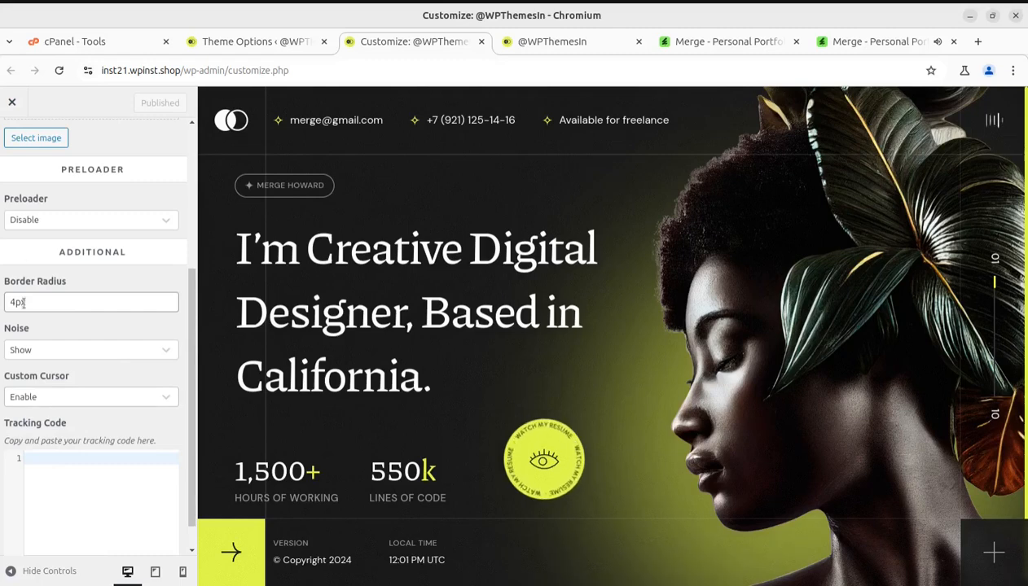
scroll(90, 334, "up", 3)
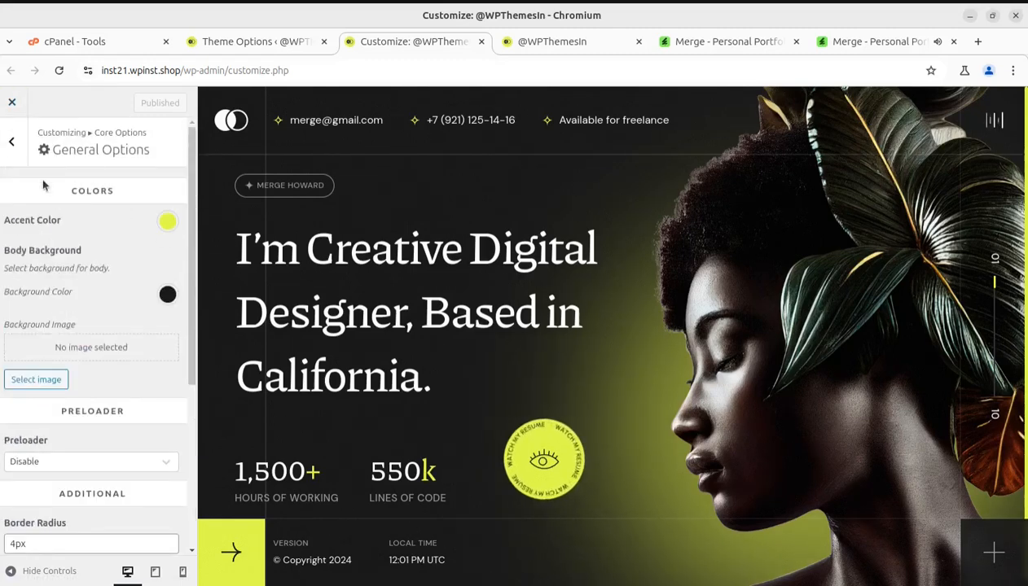
left_click(13, 141)
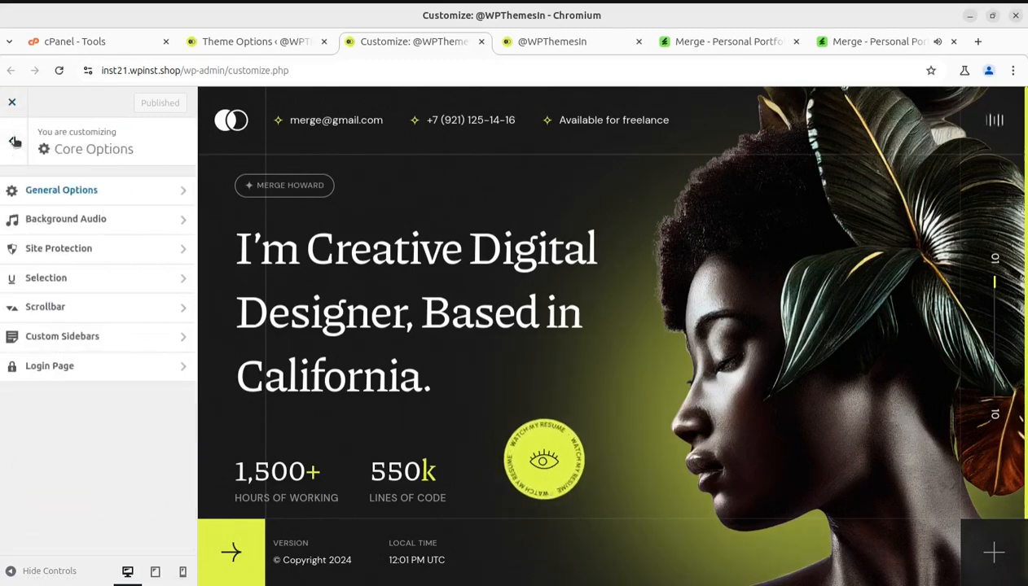
left_click(103, 221)
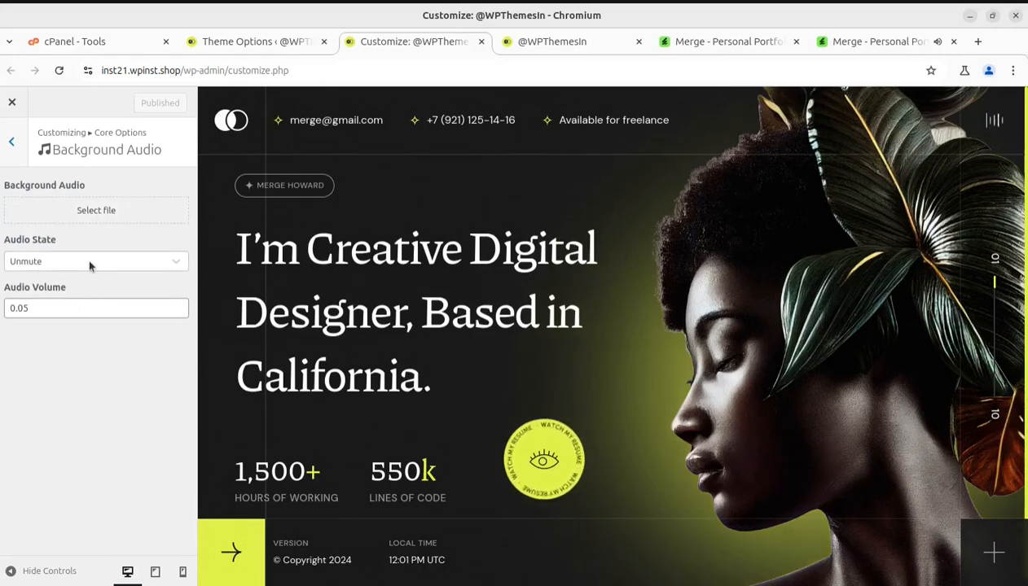
left_click(80, 311)
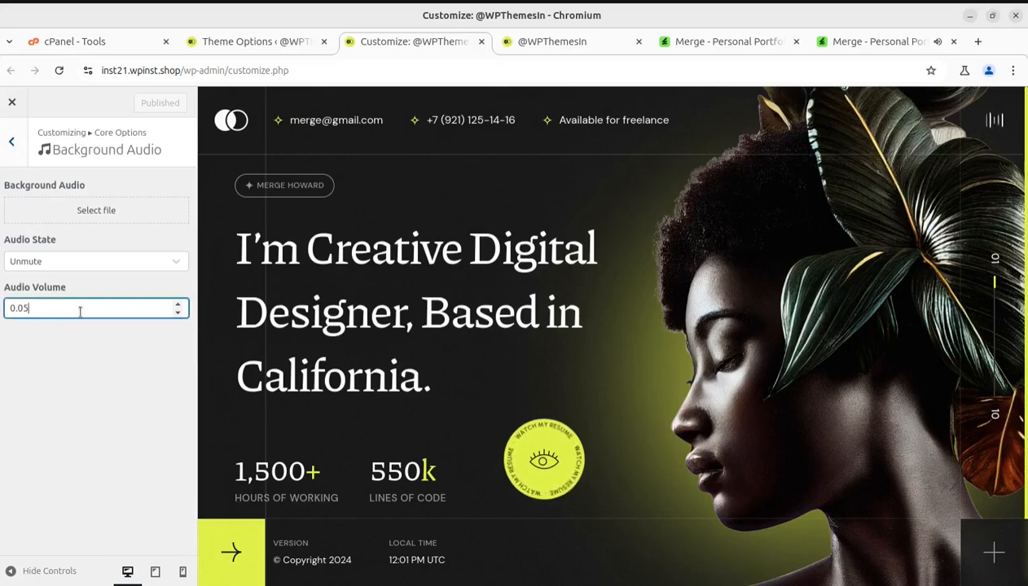
left_click(11, 142)
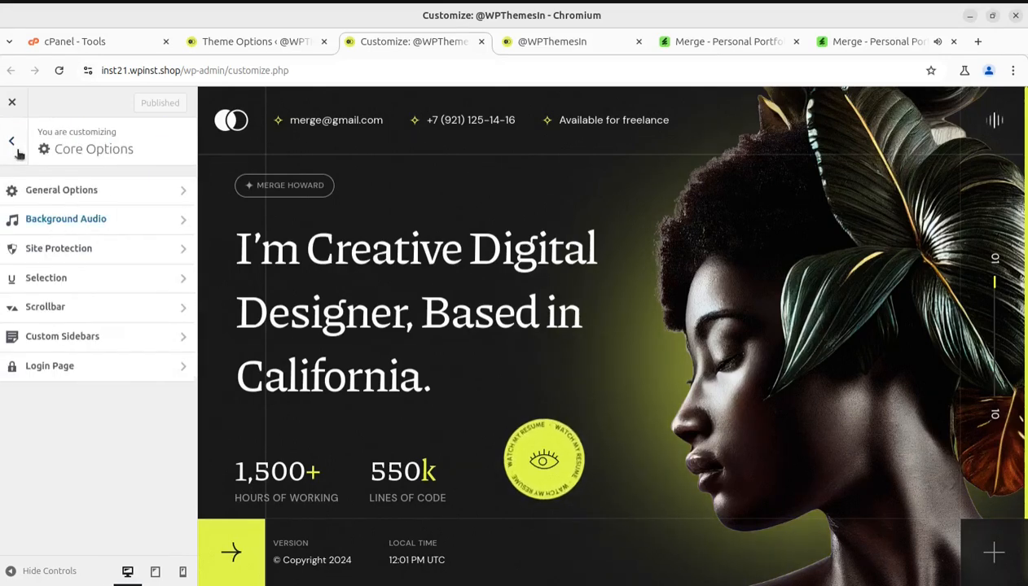
left_click(82, 253)
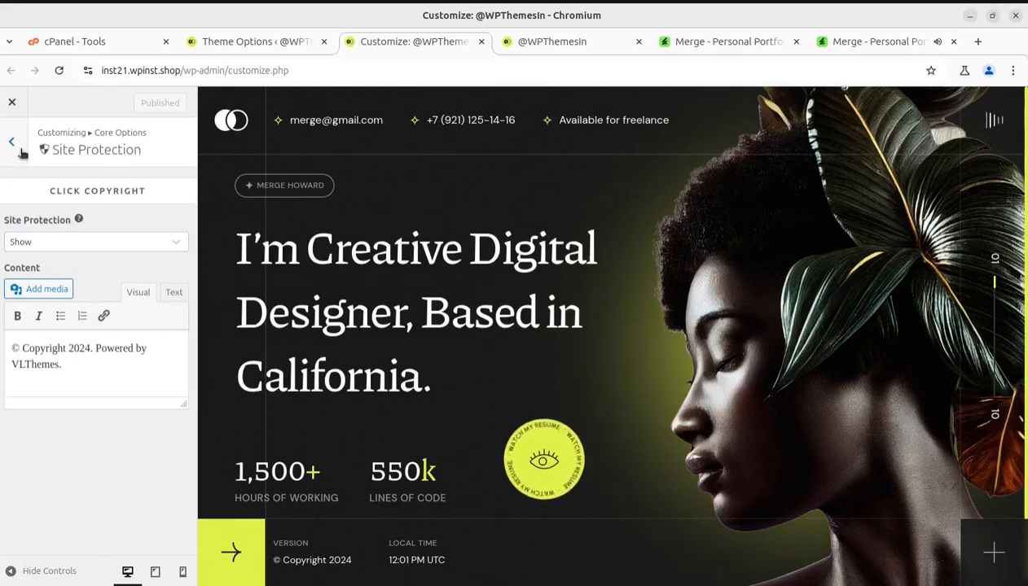
left_click(21, 151)
left_click(92, 279)
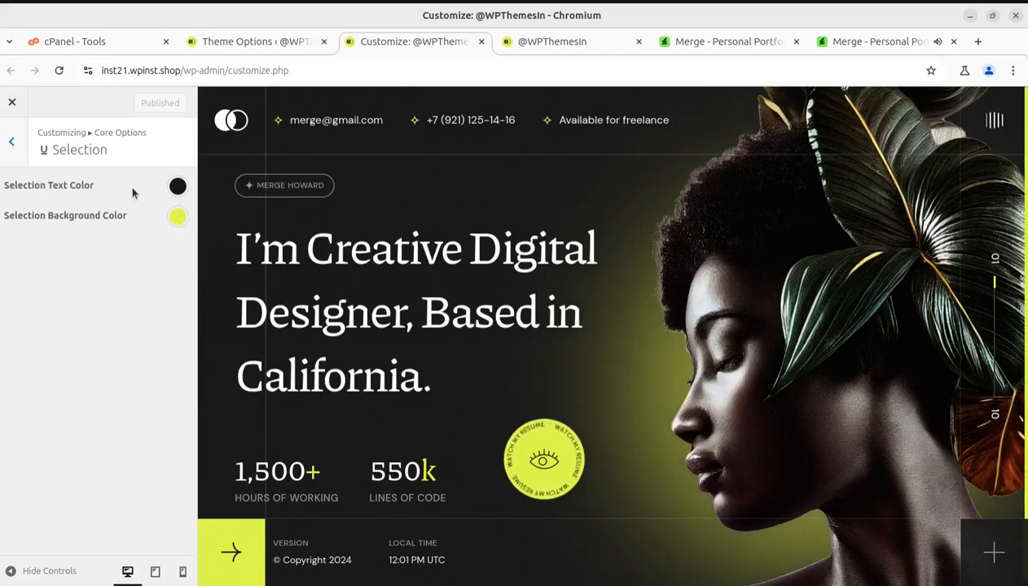
Examine the Scrollbar, Custom Sidebars and Login Page settings under Core Options.
left_click(13, 142)
left_click(101, 314)
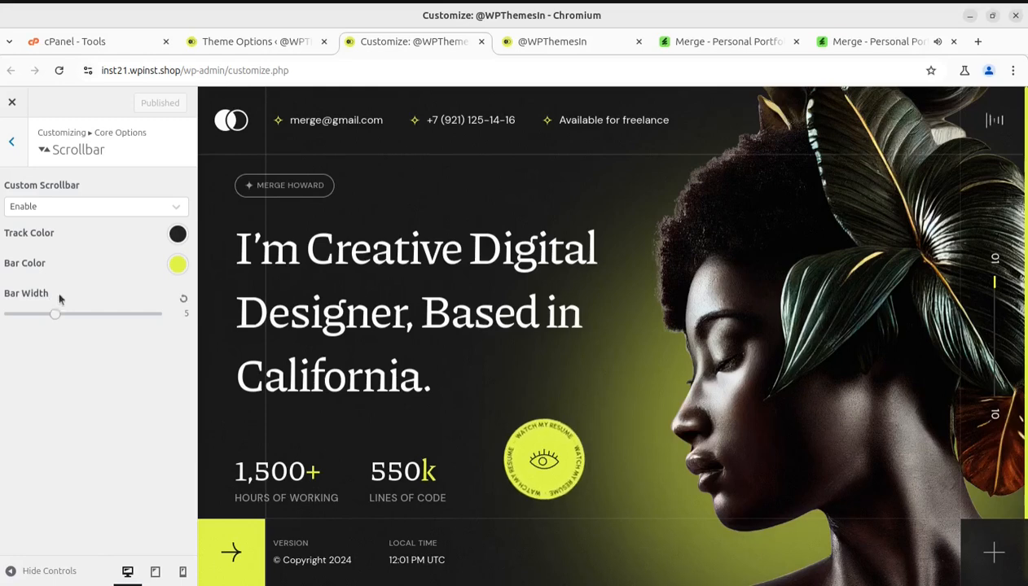
left_click(13, 143)
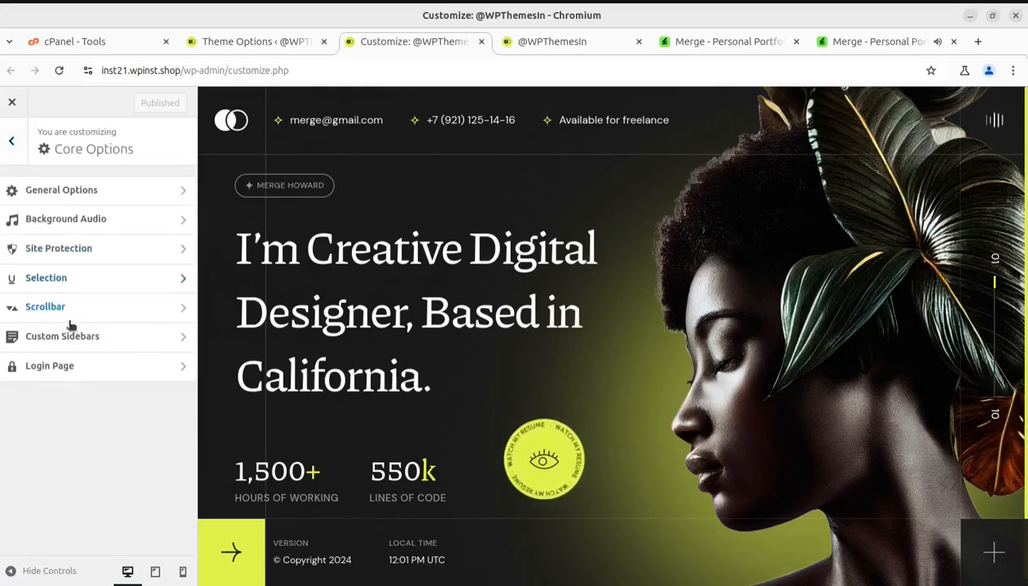
left_click(75, 343)
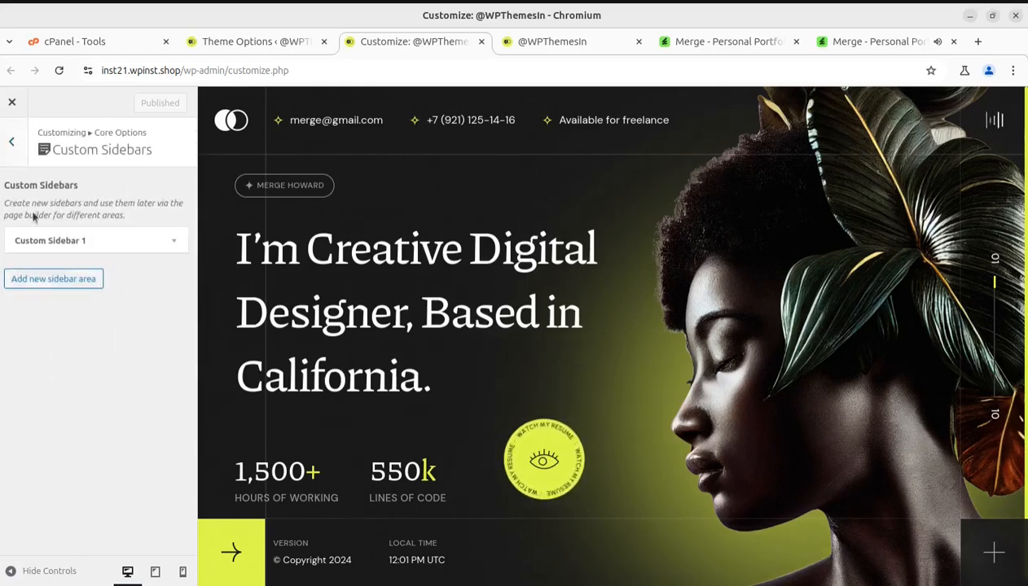
left_click(11, 144)
left_click(67, 367)
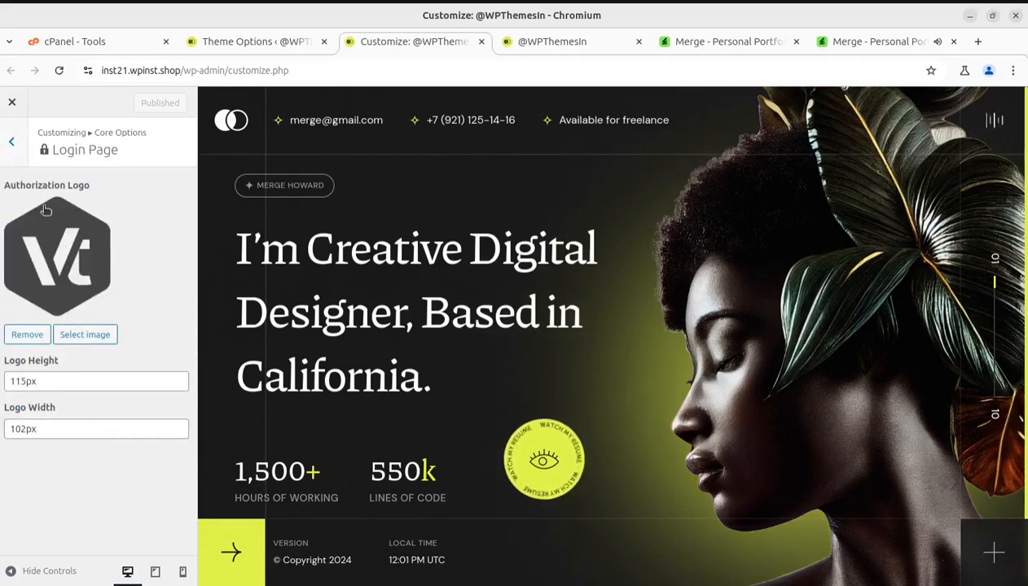
left_click(7, 151)
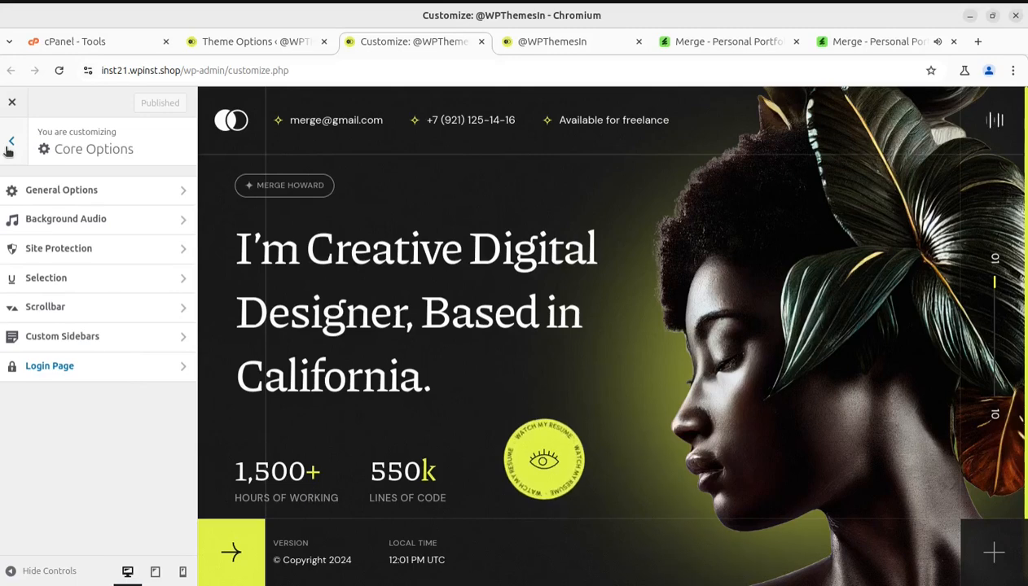
Examine the Header General and Offcanvas Menu settings under Header Options.
left_click(71, 279)
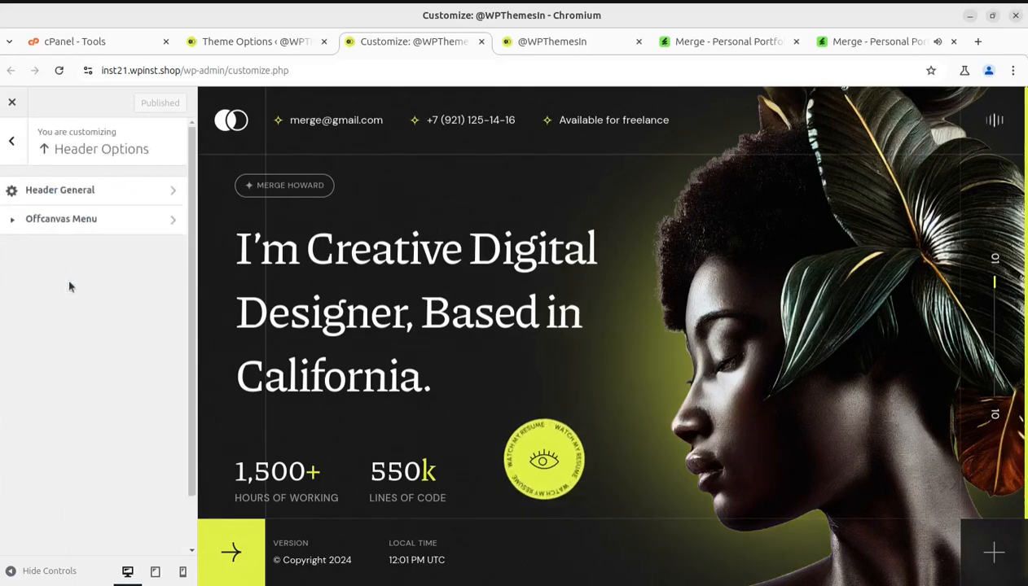
left_click(122, 199)
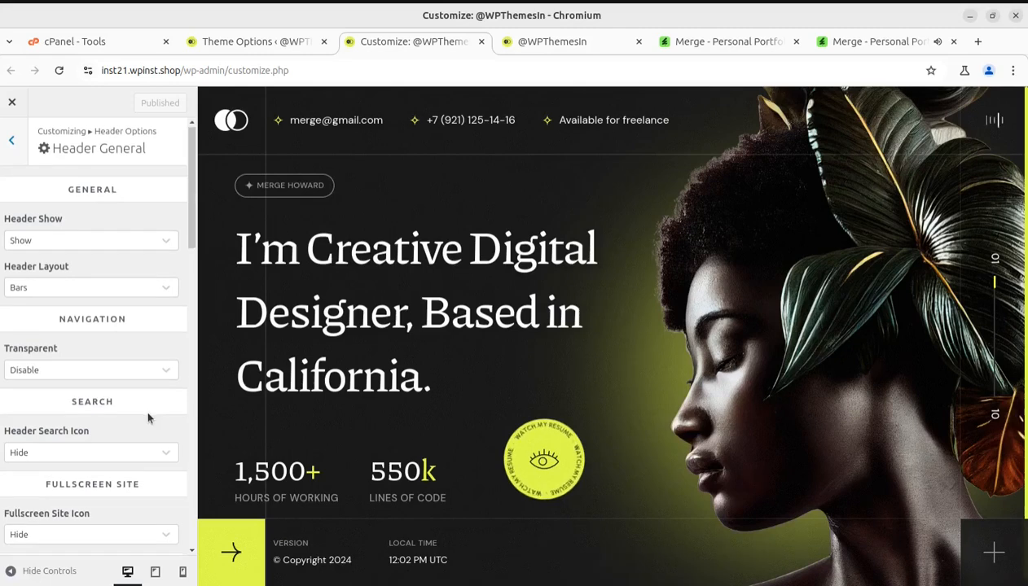
scroll(74, 307, "down", 2)
scroll(76, 269, "up", 3)
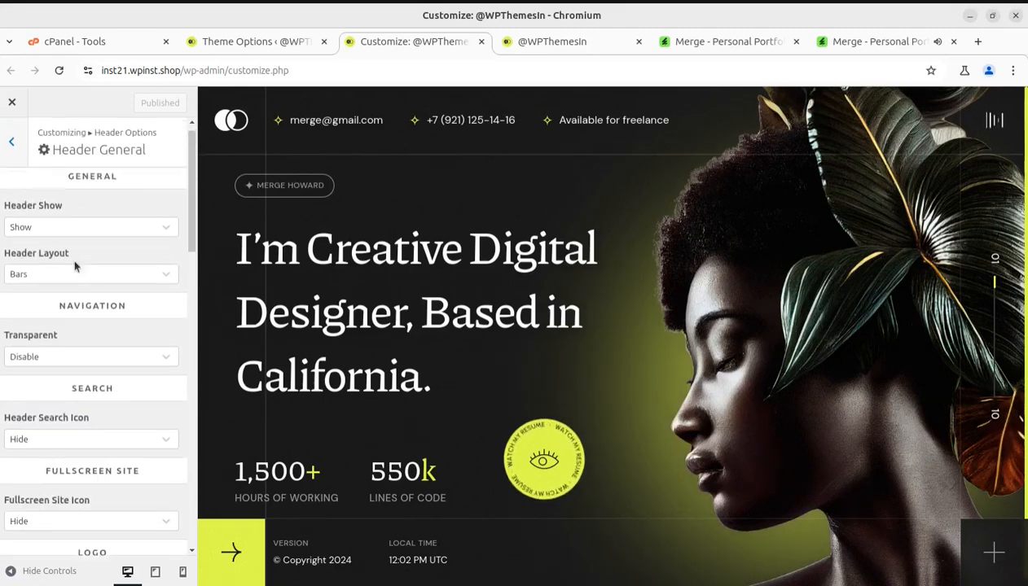
left_click(11, 141)
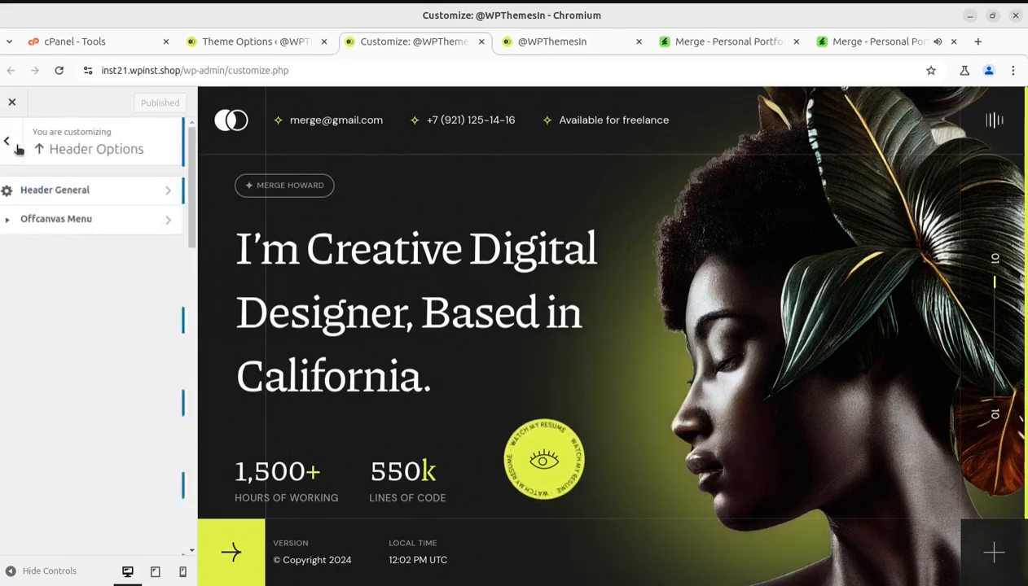
left_click(67, 220)
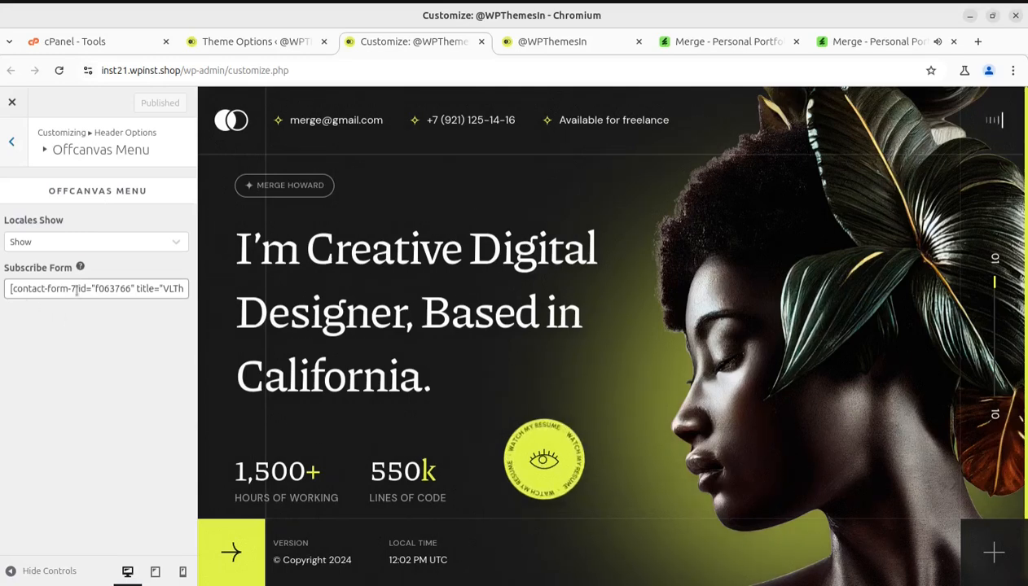
left_click(11, 143)
left_click(12, 143)
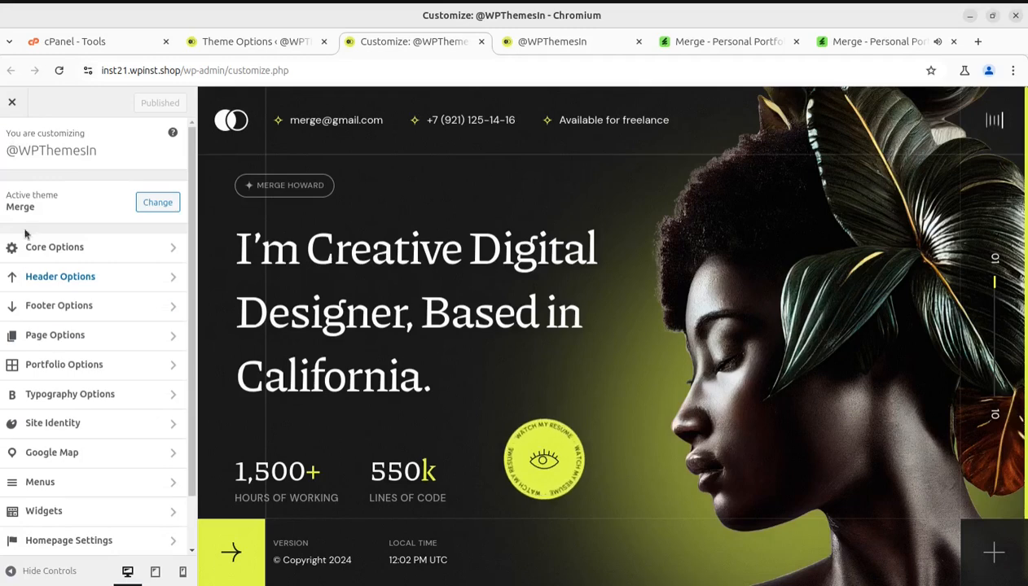
Look through the Footer Options, Page Options, Portfolio Options and Typography Options of the theme.
left_click(93, 316)
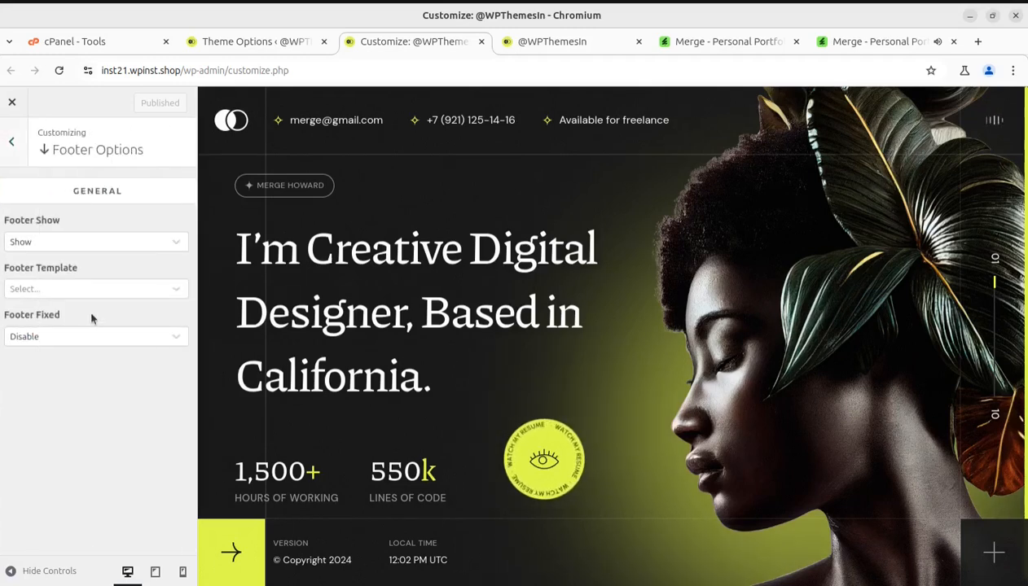
left_click(14, 145)
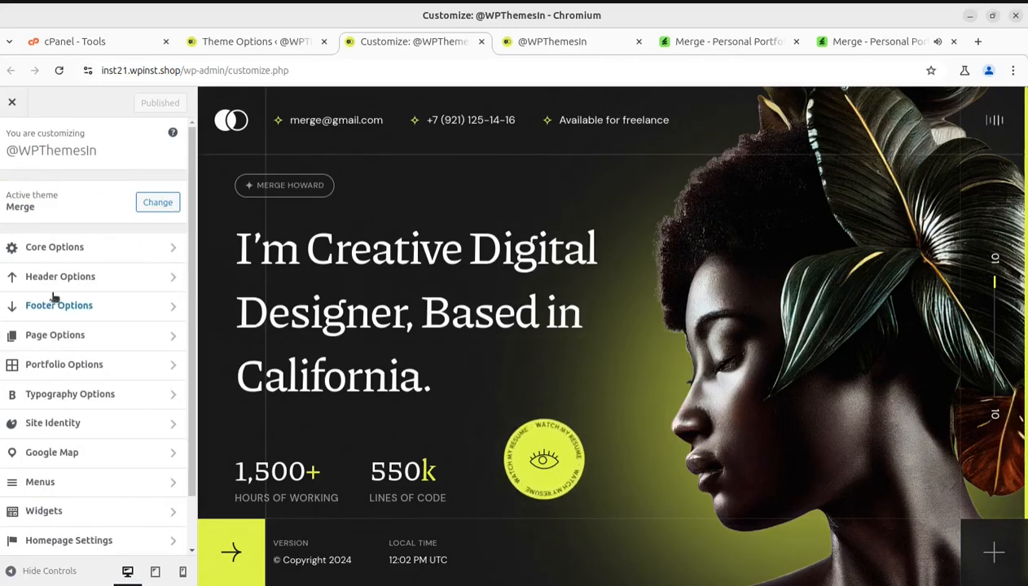
left_click(81, 347)
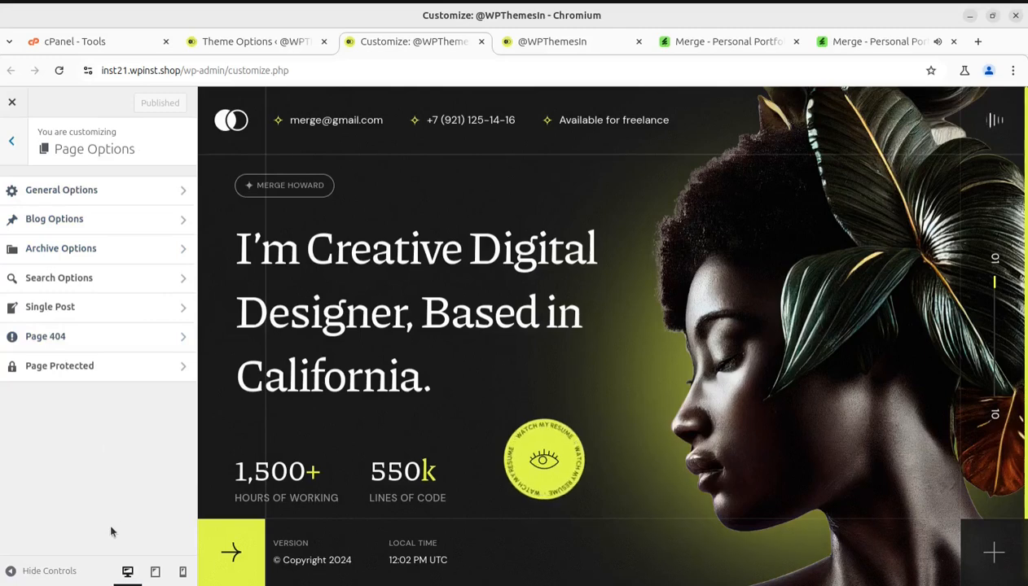
left_click(12, 143)
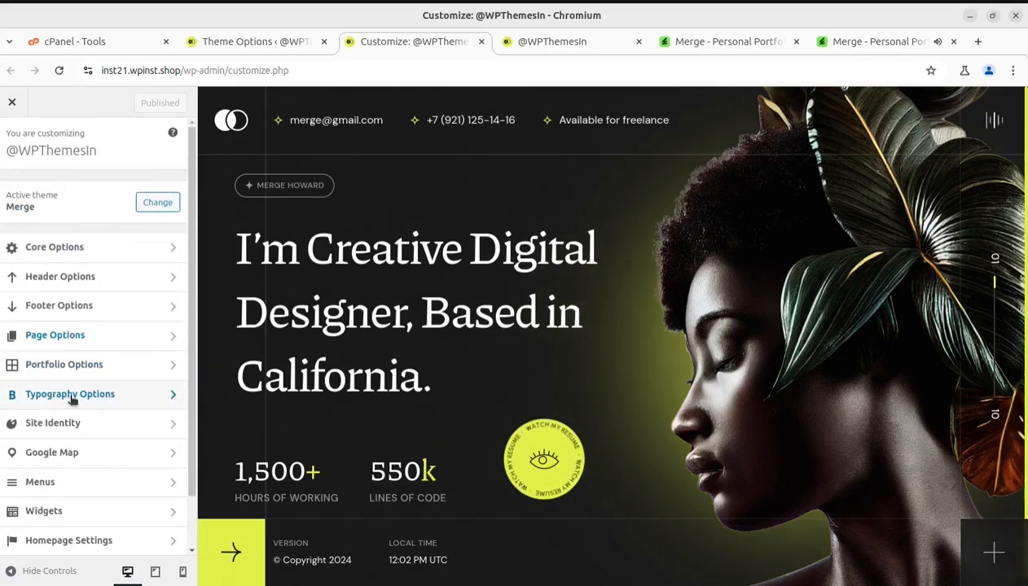
left_click(75, 368)
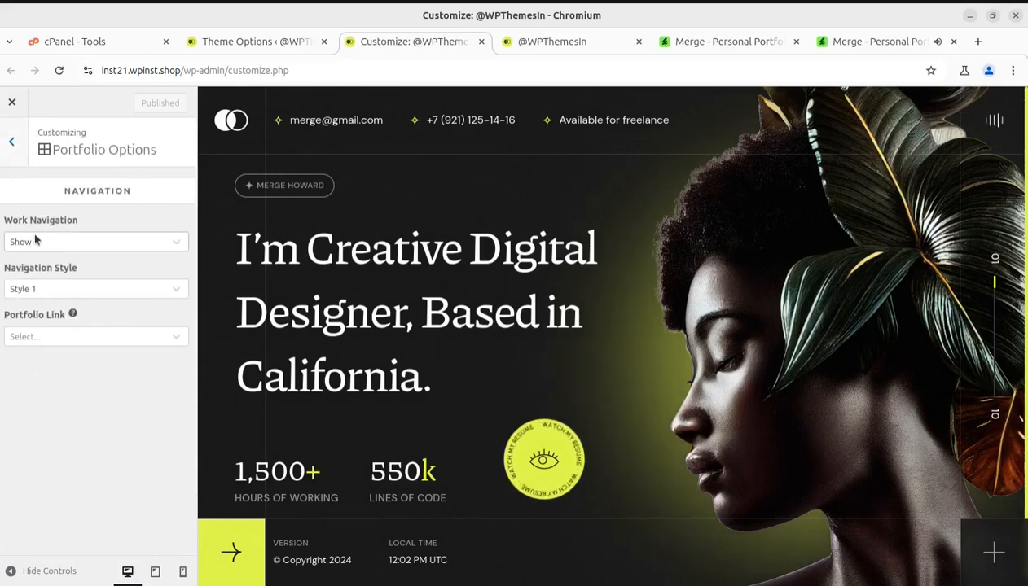
left_click(11, 142)
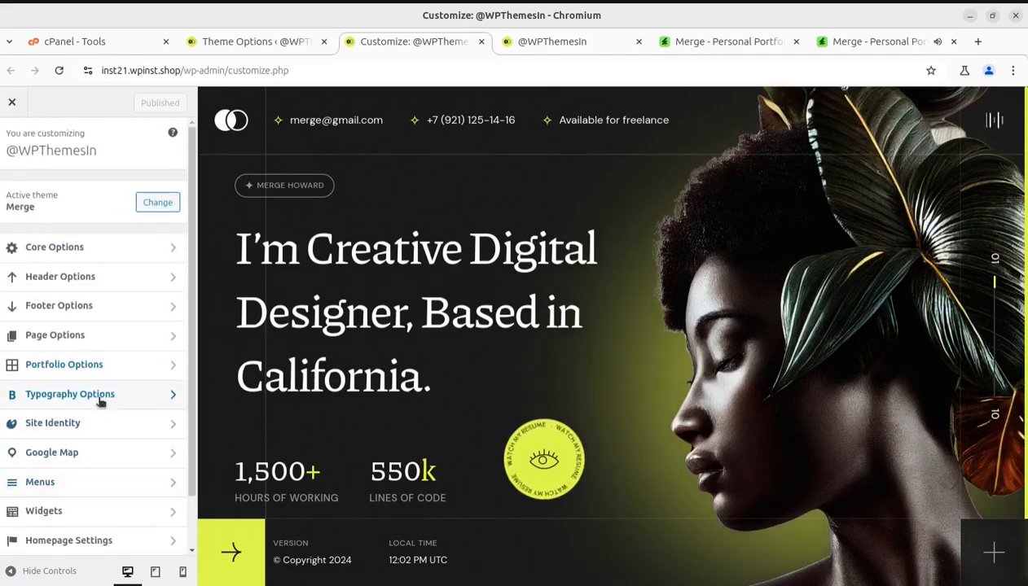
left_click(101, 402)
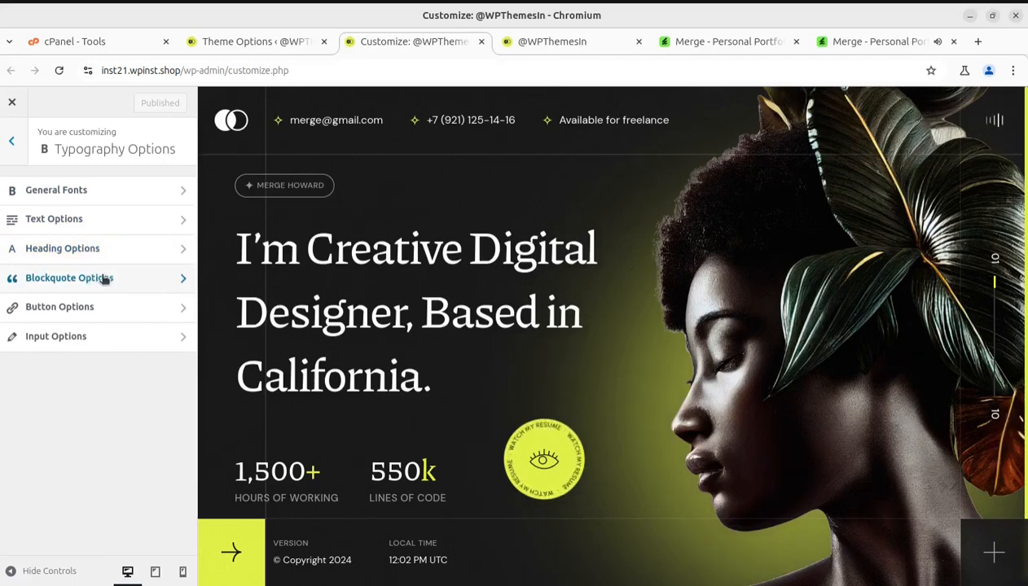
left_click(13, 145)
Check the Site Identity, Google Map and Menus sections of the Customizer.
scroll(106, 447, "down", 2)
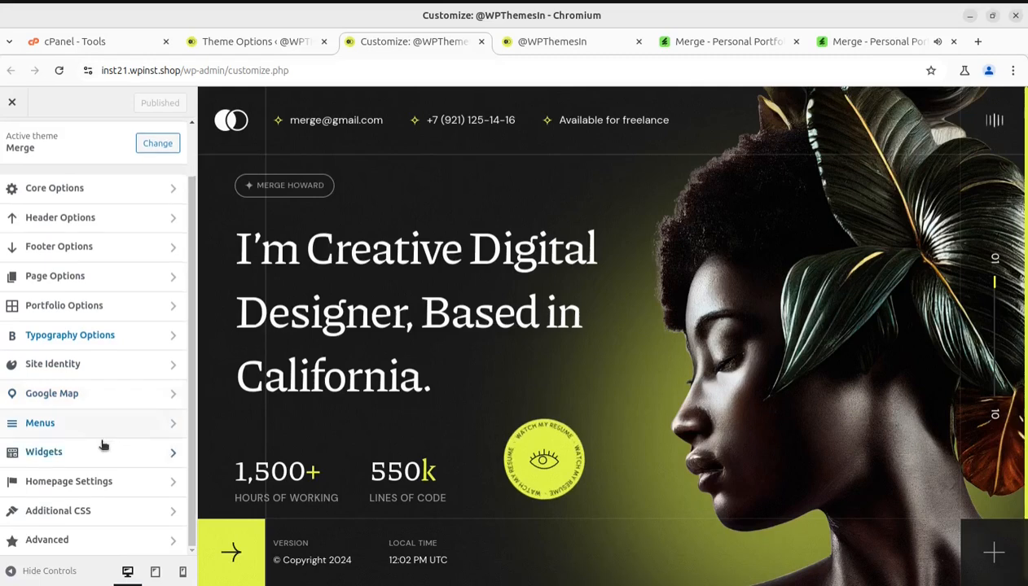
left_click(86, 367)
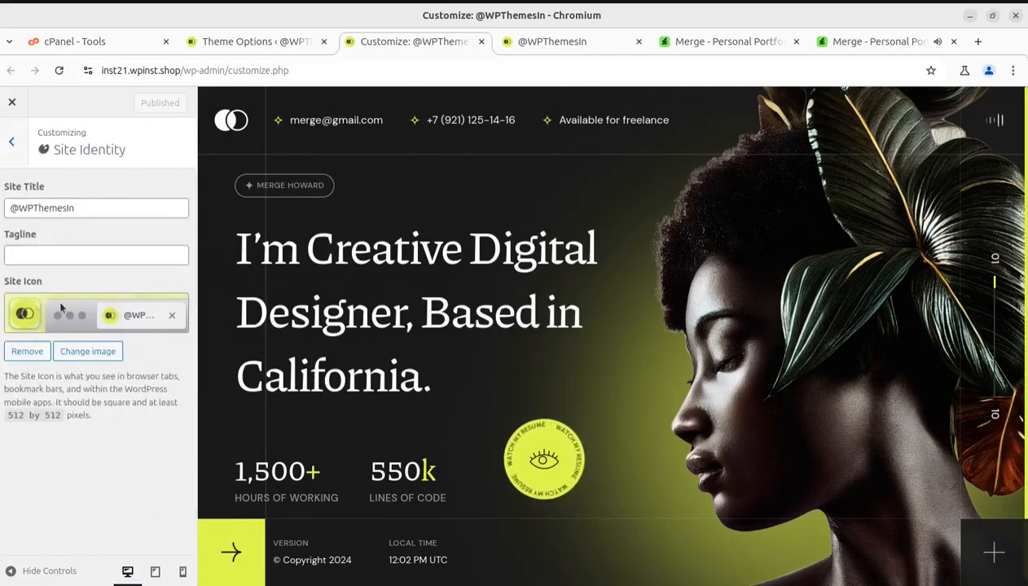
left_click(12, 142)
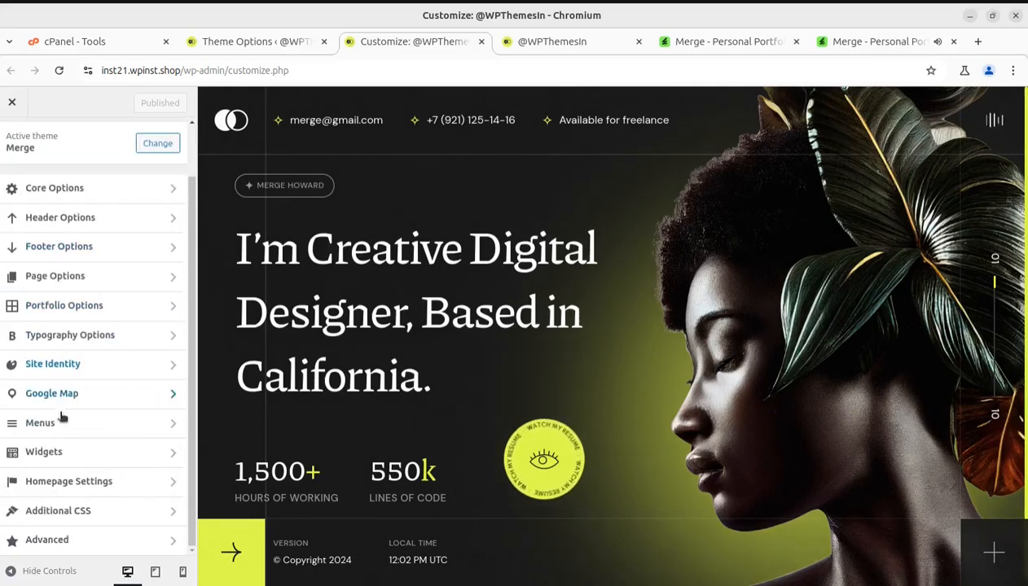
left_click(82, 394)
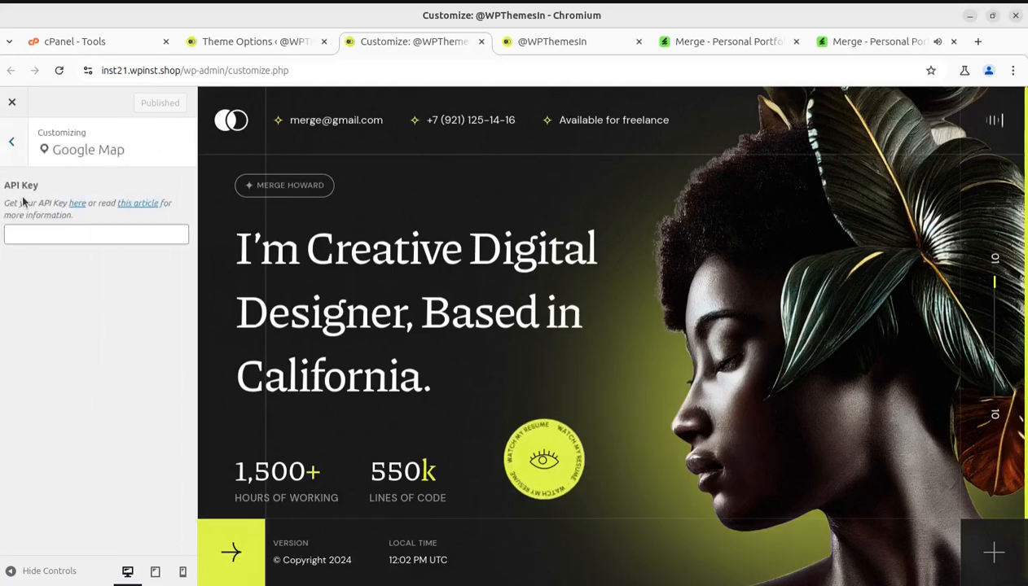
left_click(13, 143)
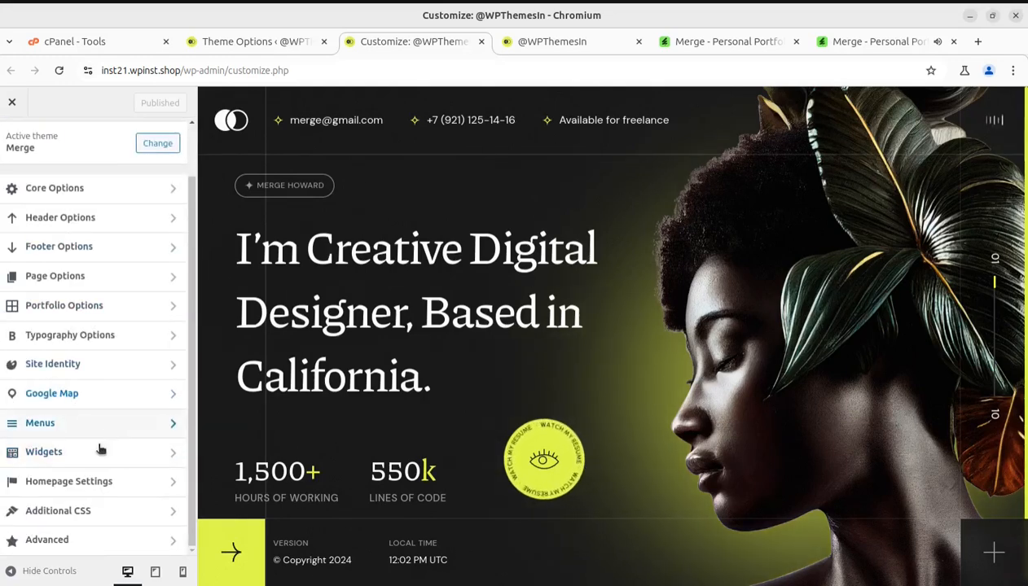
left_click(94, 426)
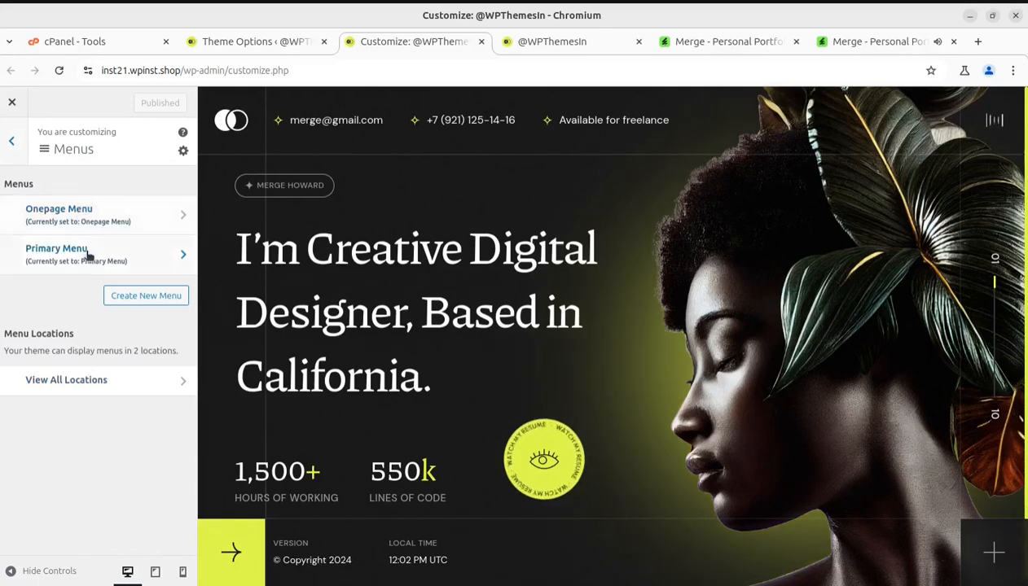
left_click(11, 142)
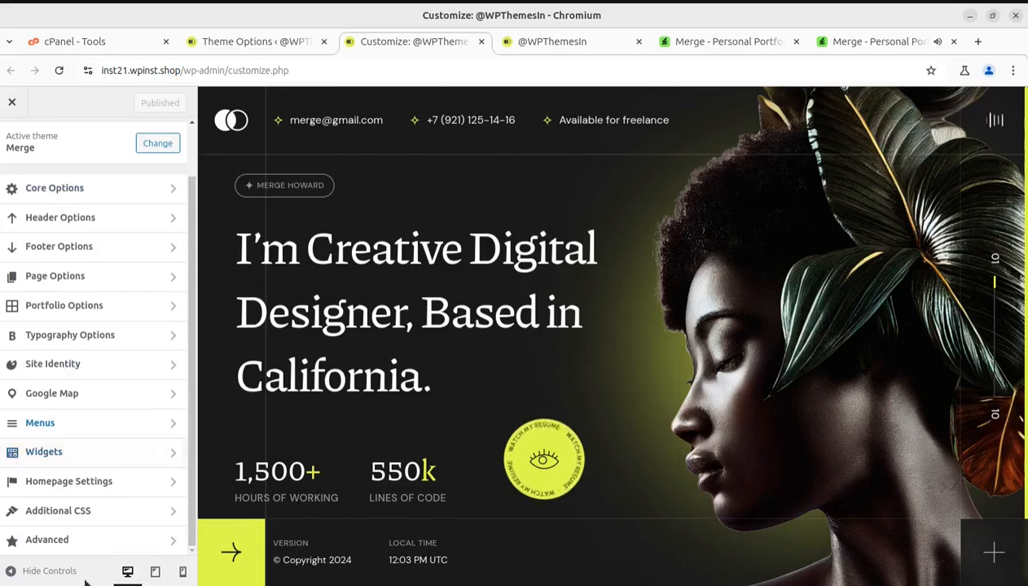
Review the Homepage Settings with the available homepage choices, the Additional CSS and the Advanced options.
left_click(93, 482)
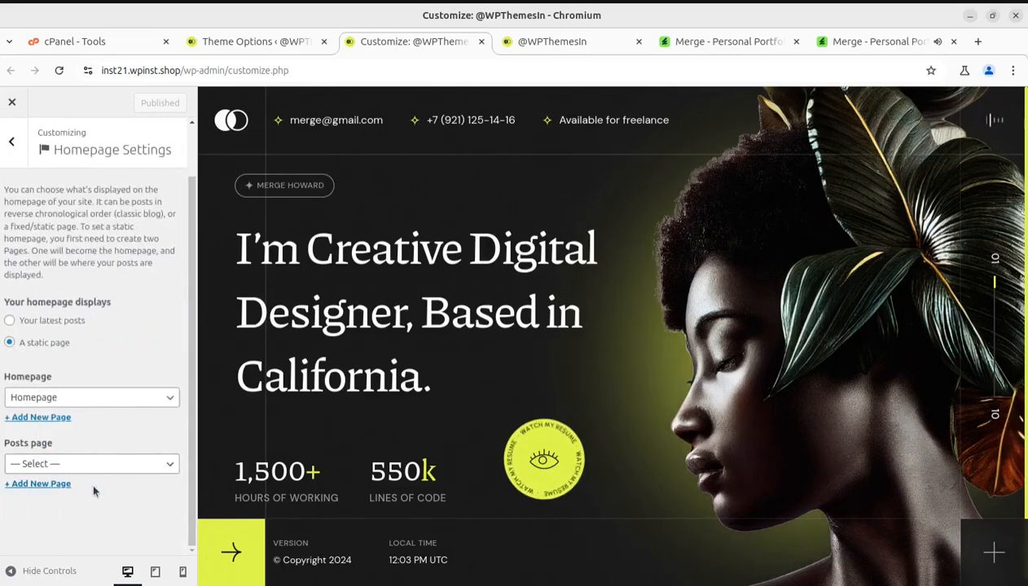
left_click(59, 390)
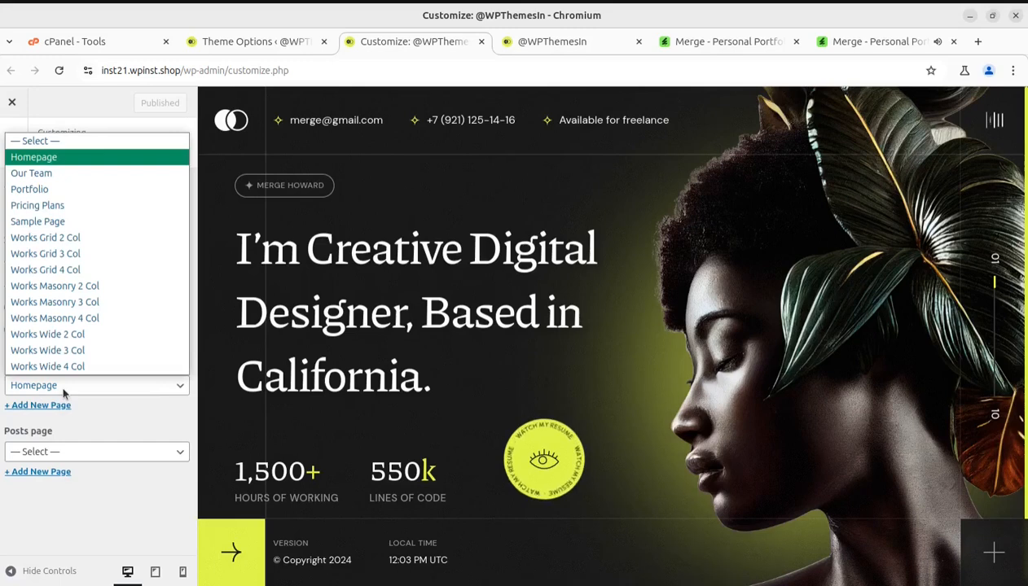
left_click(63, 388)
left_click(11, 142)
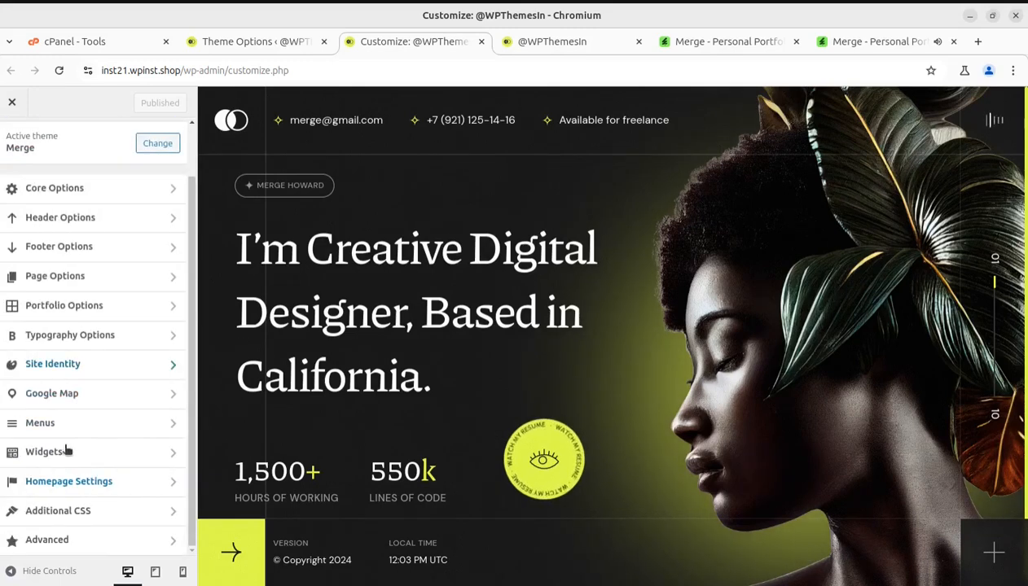
left_click(82, 514)
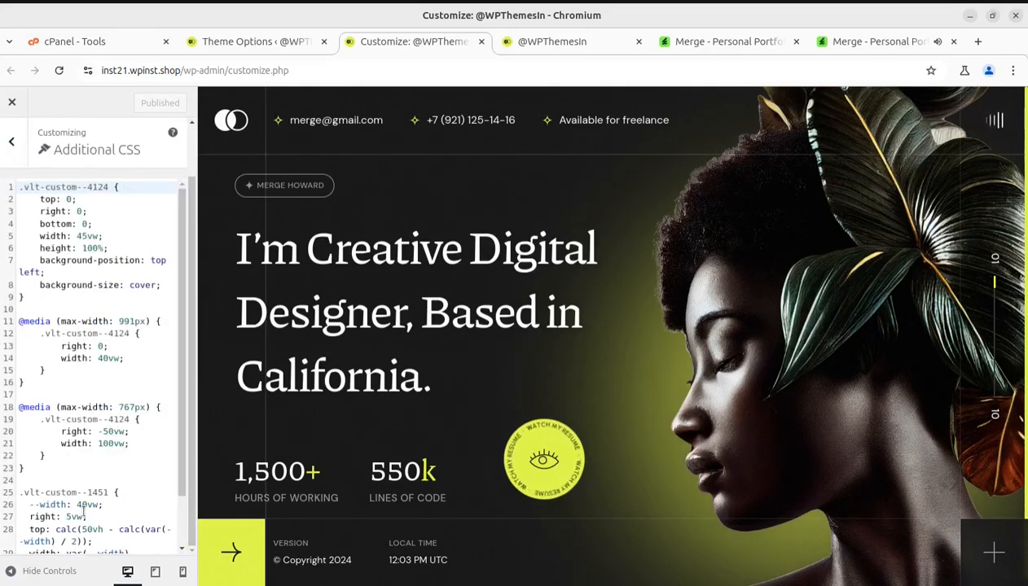
left_click(13, 147)
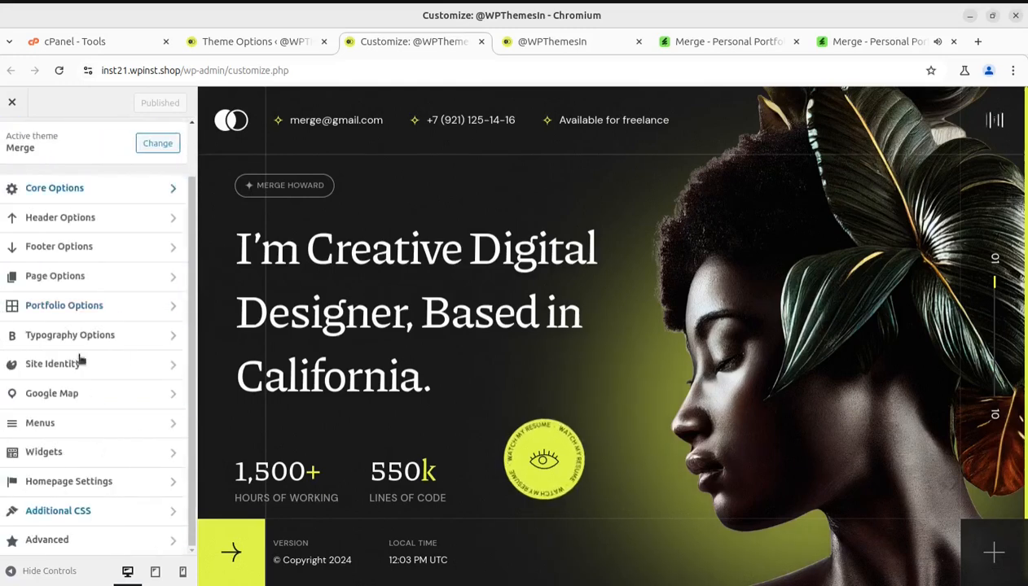
left_click(88, 541)
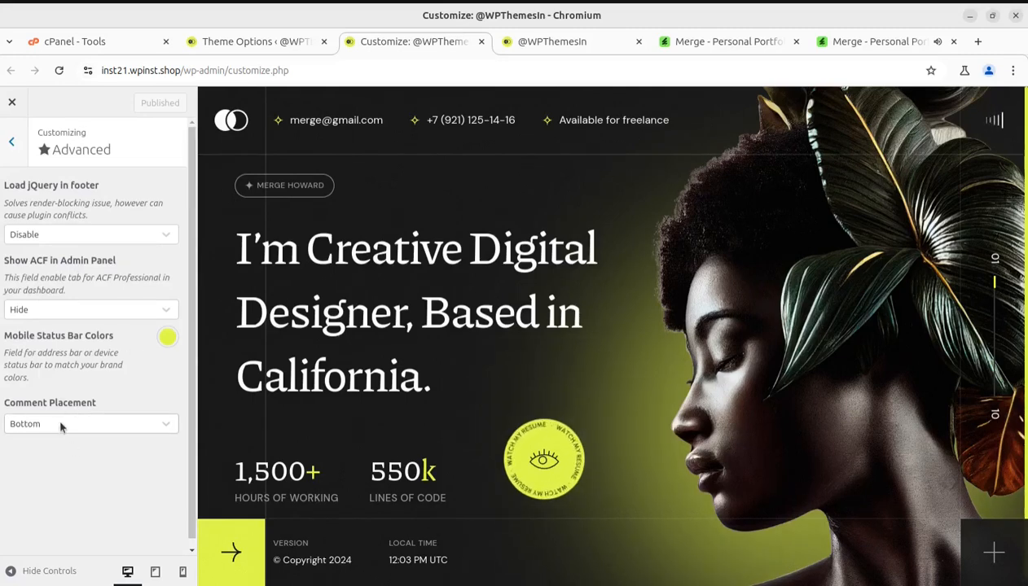
left_click(13, 145)
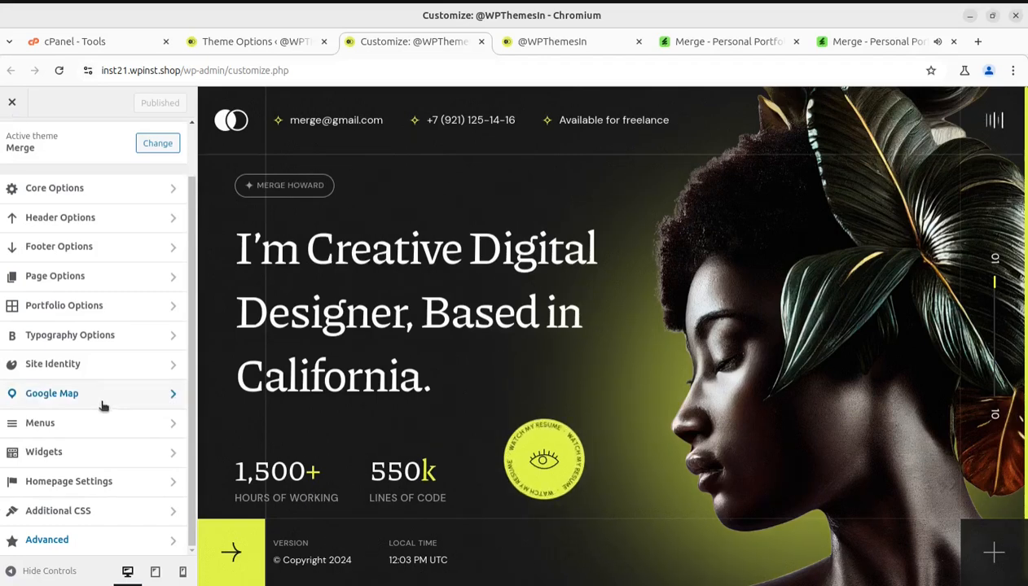
Close the Customizer and look through the list of Visual Portfolio projects in the WordPress admin.
left_click(12, 104)
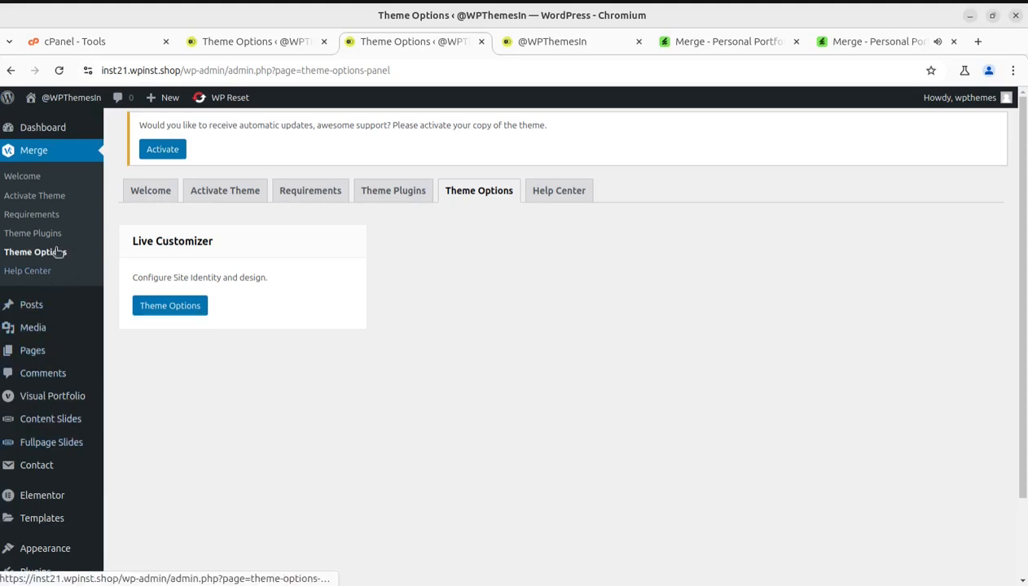
left_click(44, 397)
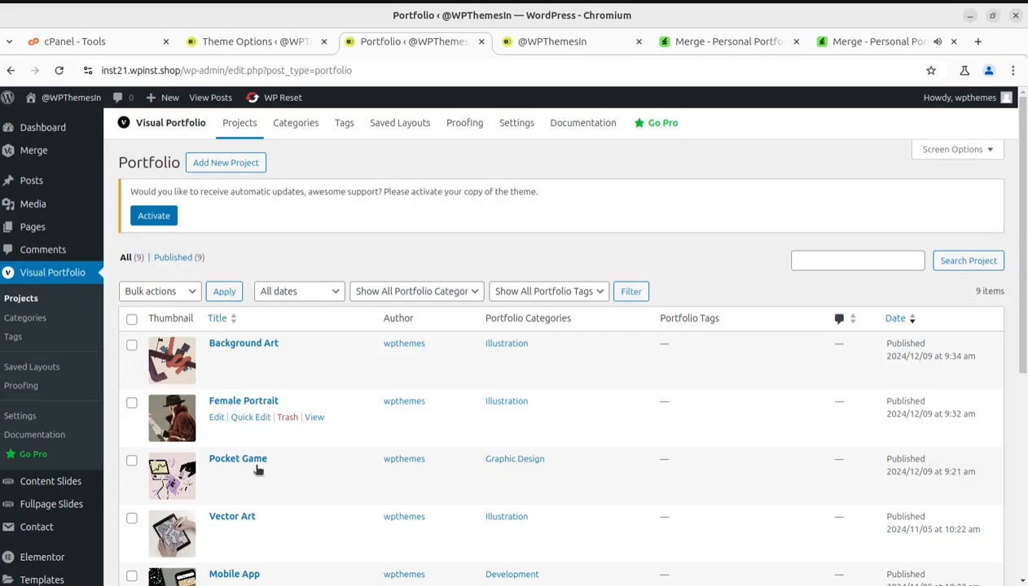
scroll(209, 362, "down", 3)
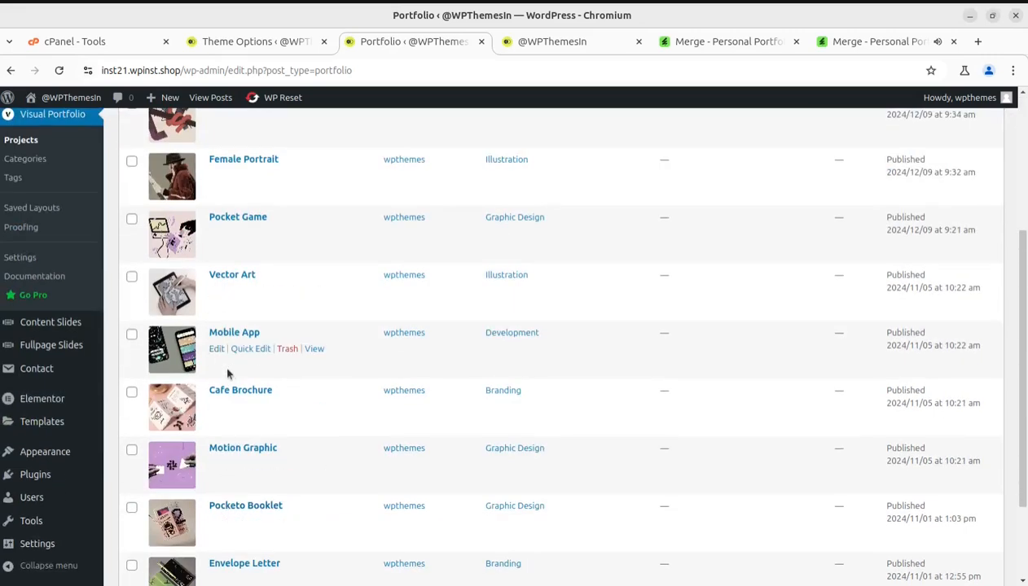
Check the Visual Portfolio projects and their categories, and open the list of Content Slides.
scroll(231, 303, "up", 2)
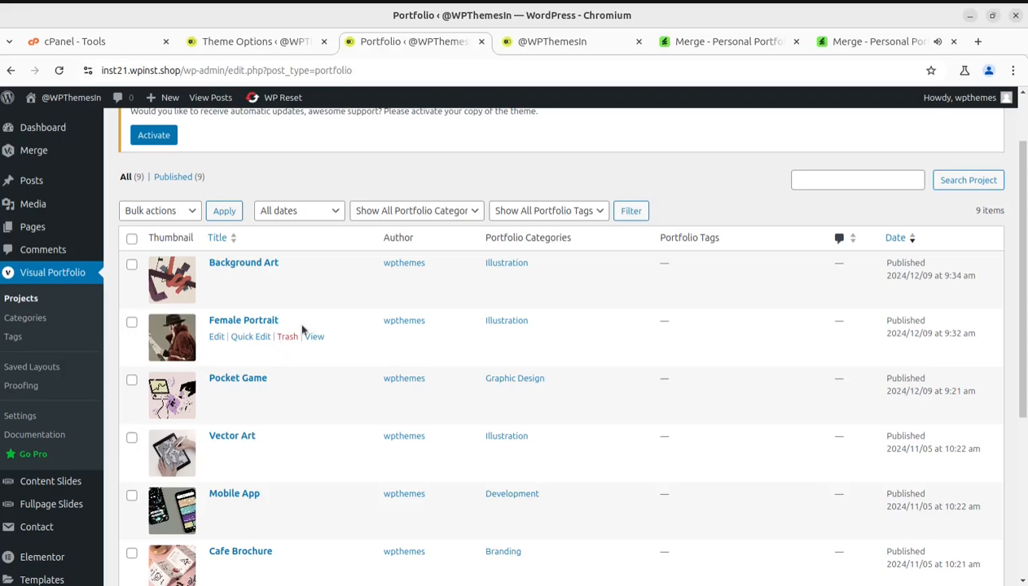
left_click(37, 322)
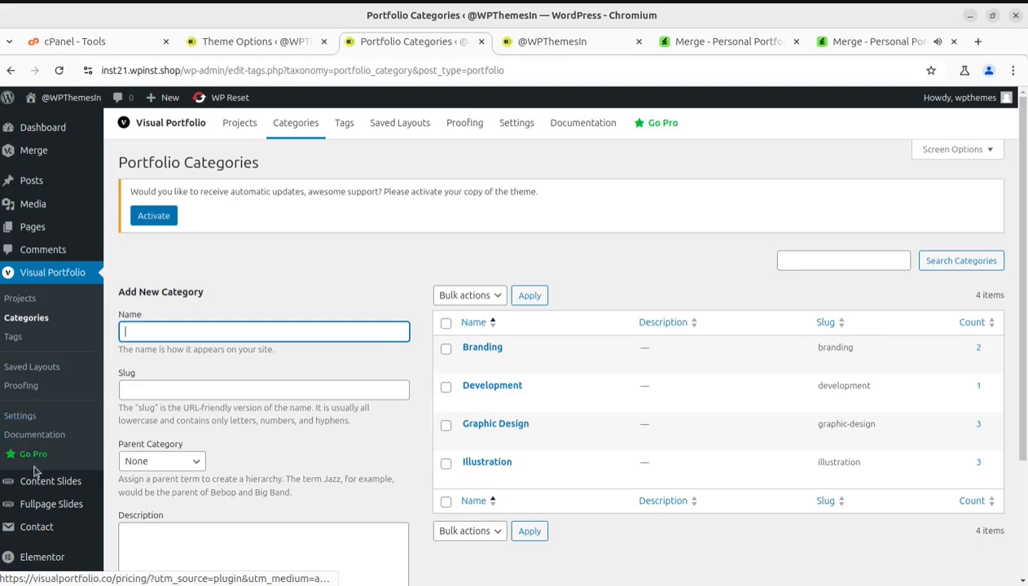
scroll(34, 472, "down", 2)
left_click(31, 400)
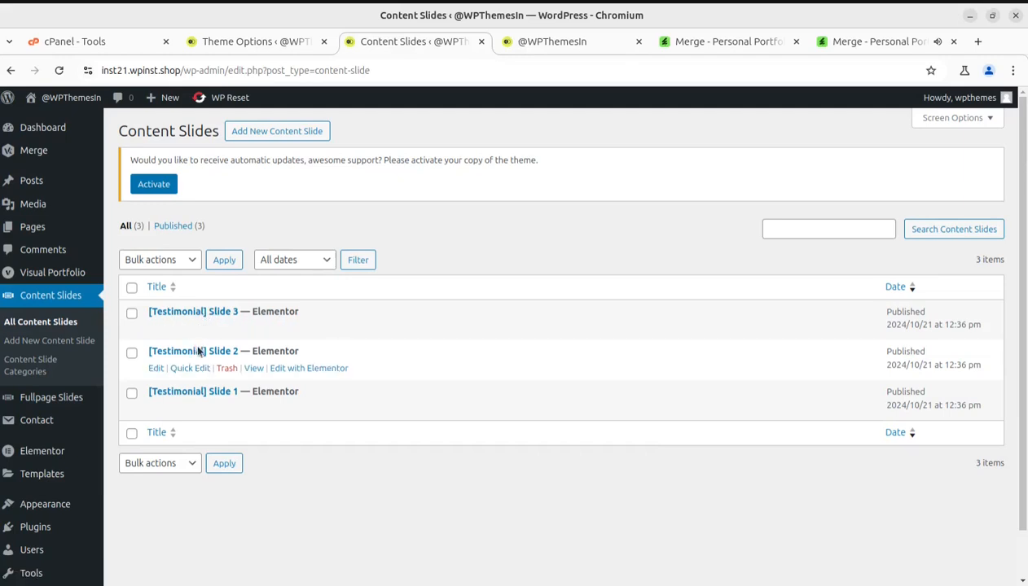
Try to edit [Testimonial] Slide 2 with Elementor, and check the preview debug page before closing it.
left_click(333, 369)
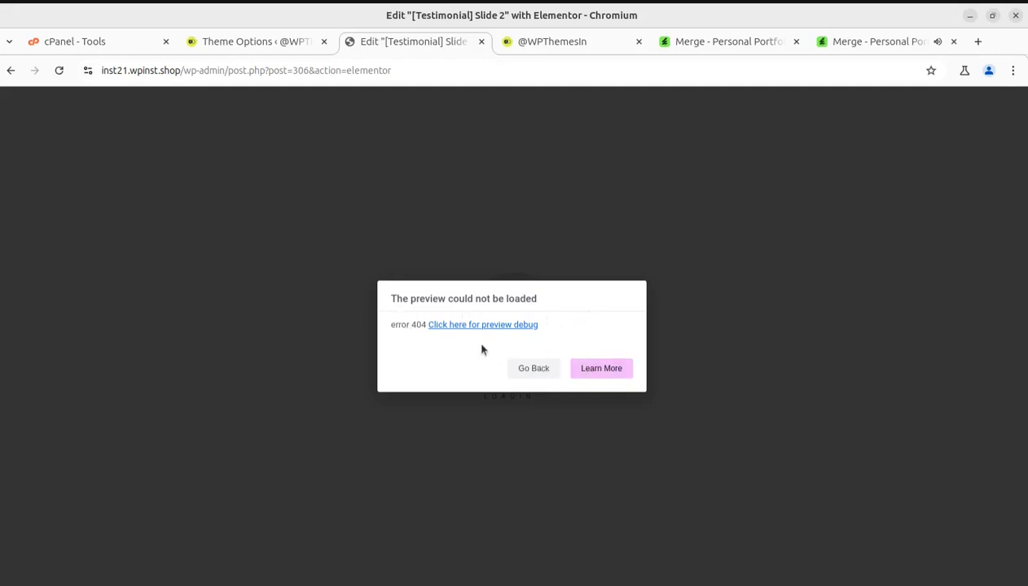
left_click(481, 326)
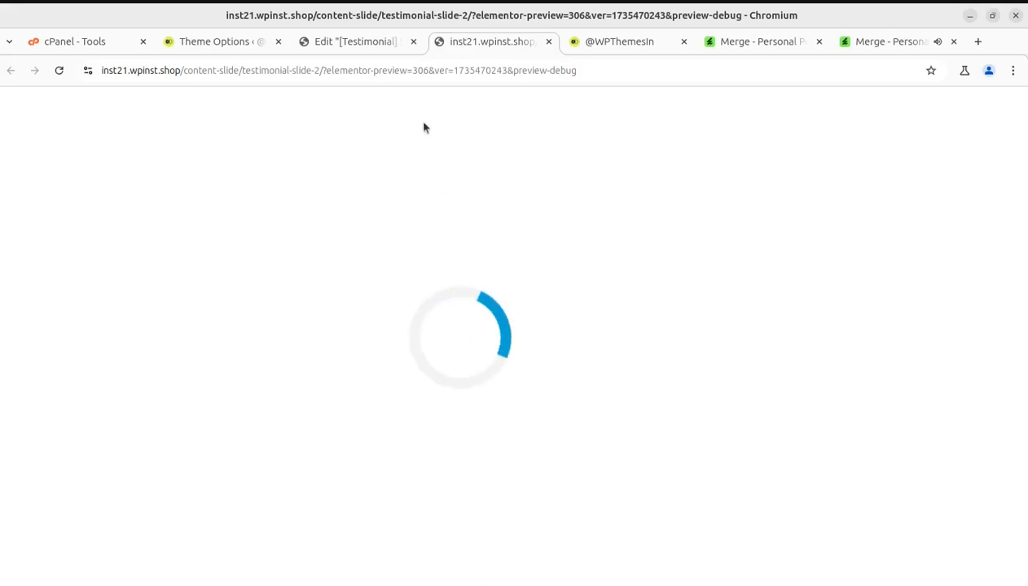
left_click(548, 42)
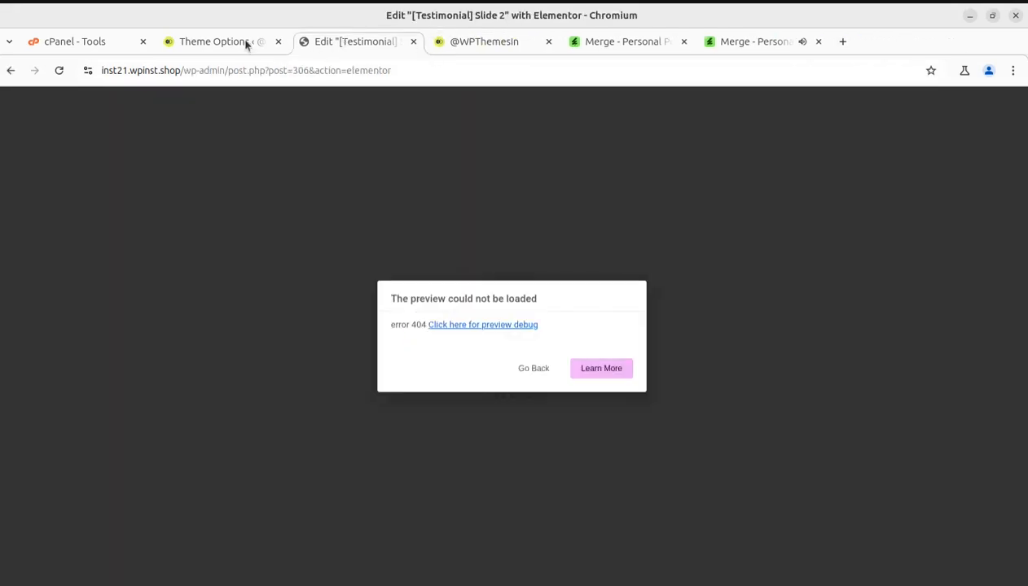
Re-save the WordPress permalink settings with the Post name structure.
left_click(223, 41)
scroll(37, 537, "down", 2)
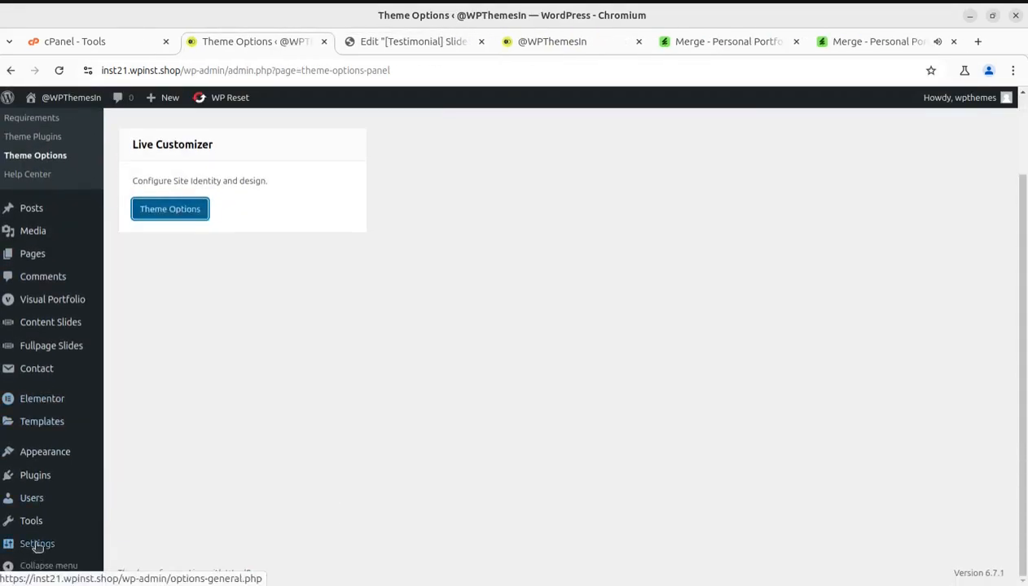
mouse_move(37, 553)
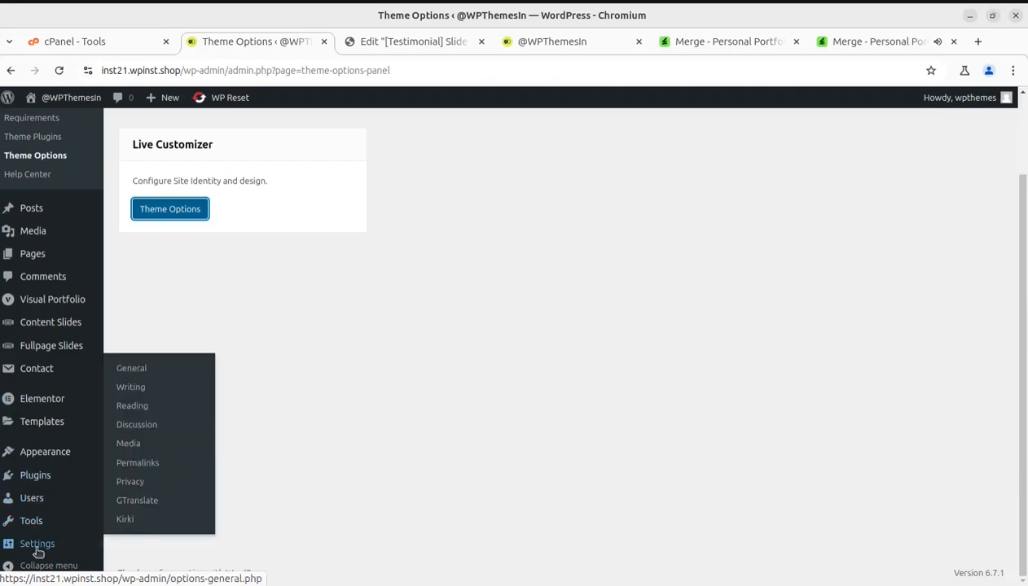
left_click(134, 463)
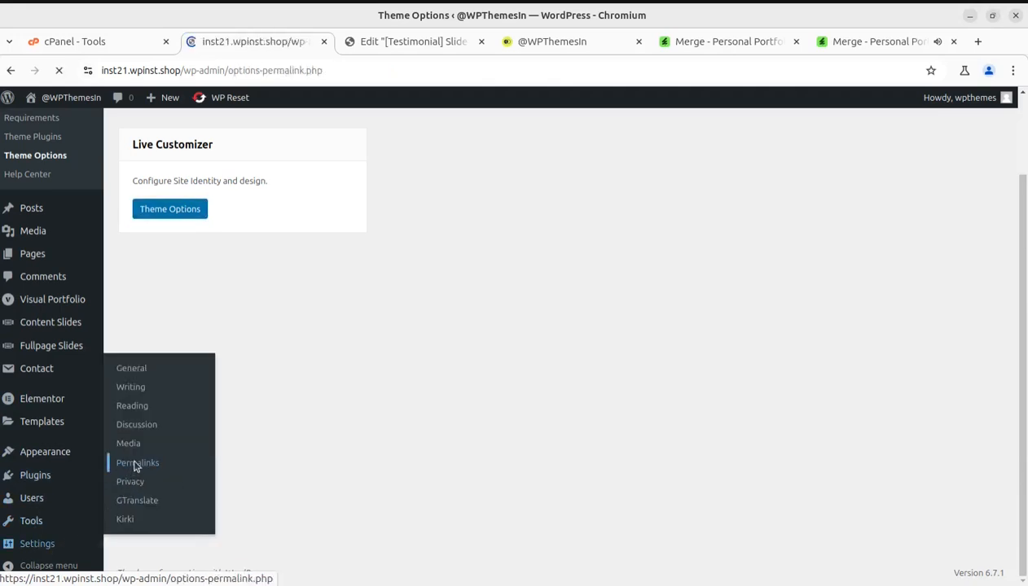
scroll(295, 498, "down", 3)
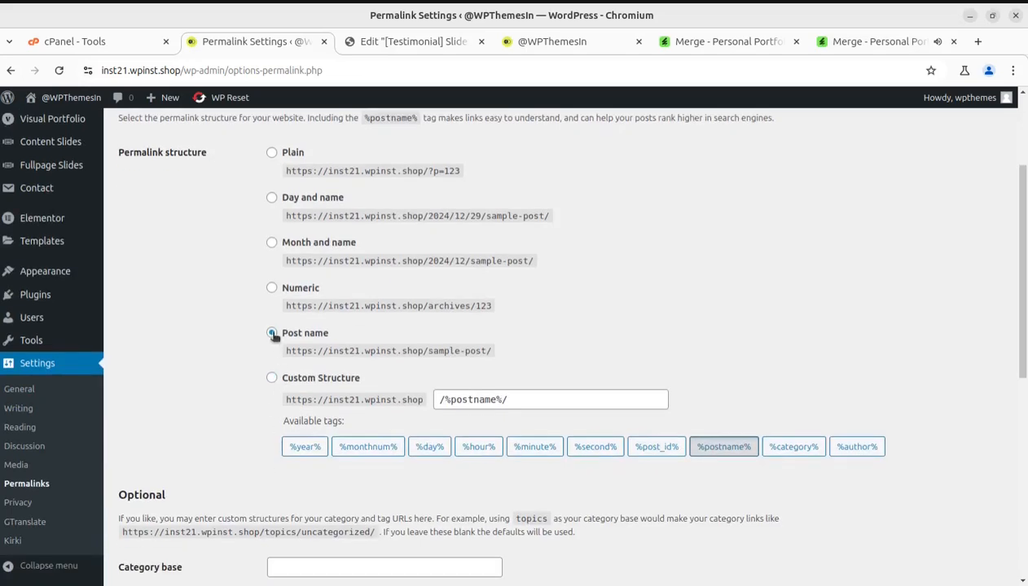
scroll(213, 512, "down", 8)
left_click(165, 517)
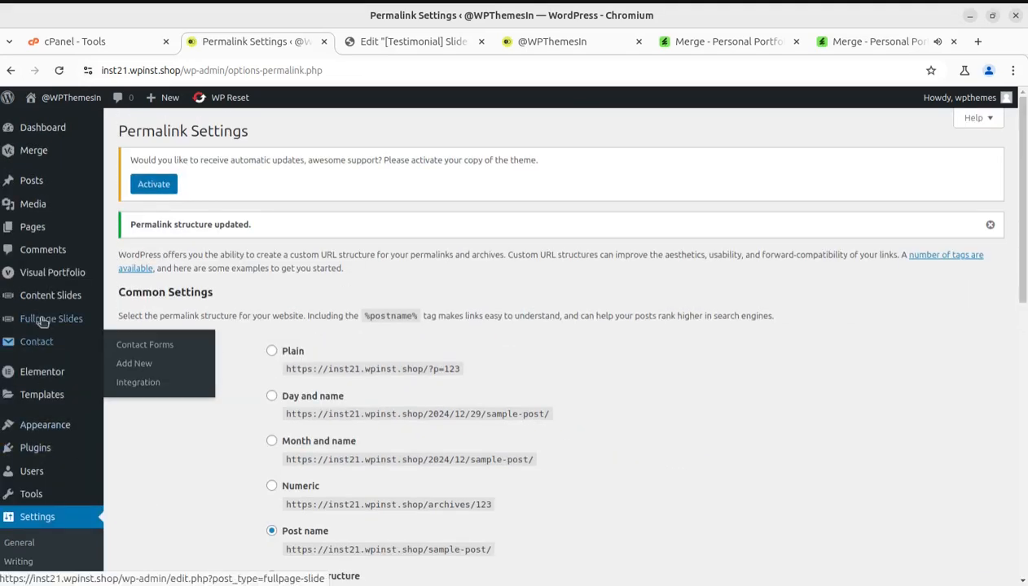
View the Female Portrait portfolio project on the live site and return to the project list.
mouse_move(43, 274)
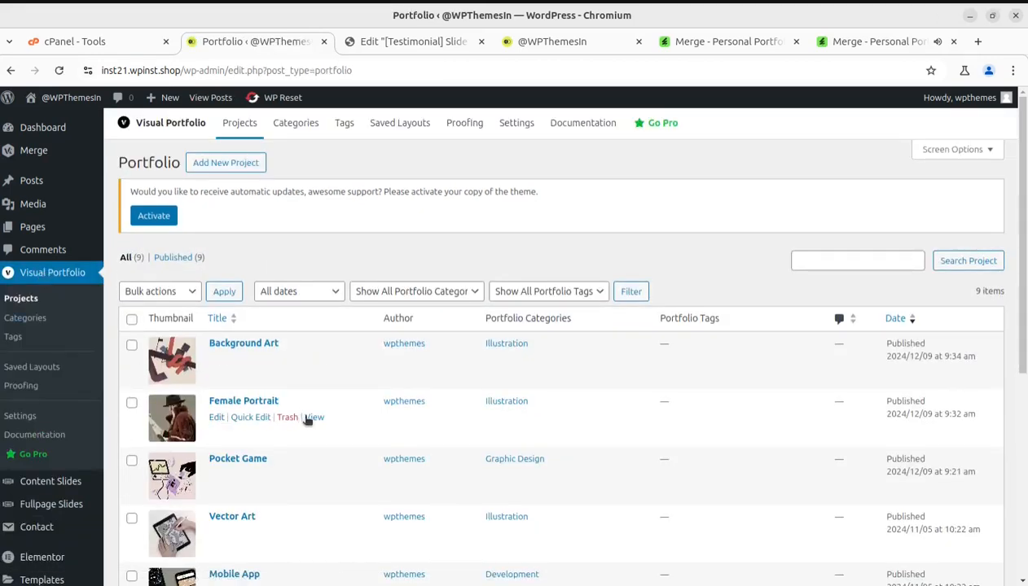
left_click(314, 417)
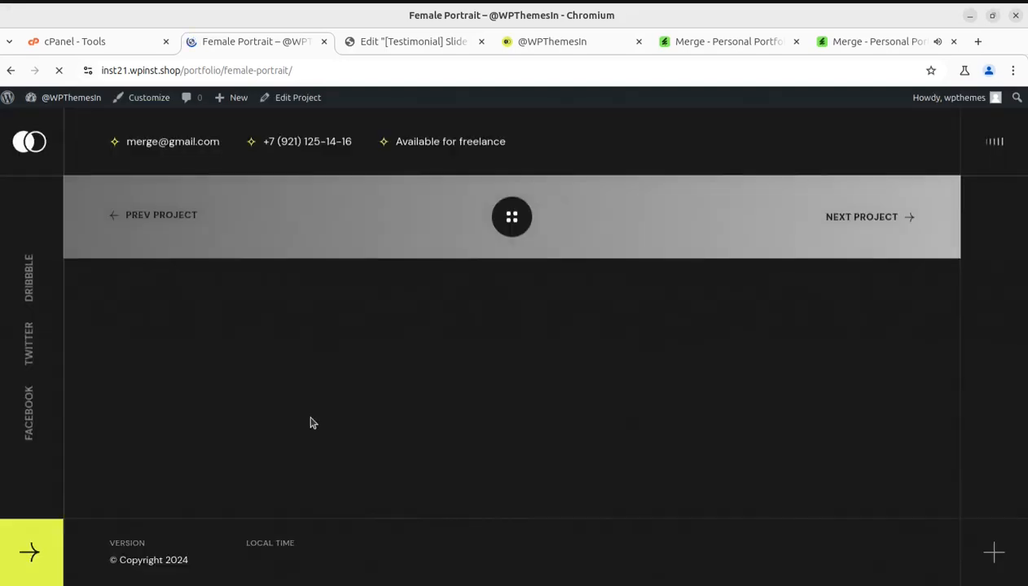
left_click(10, 70)
Open [Testimonial] Slide 2 from the Content Slides in Elementor and examine its layout.
mouse_move(59, 483)
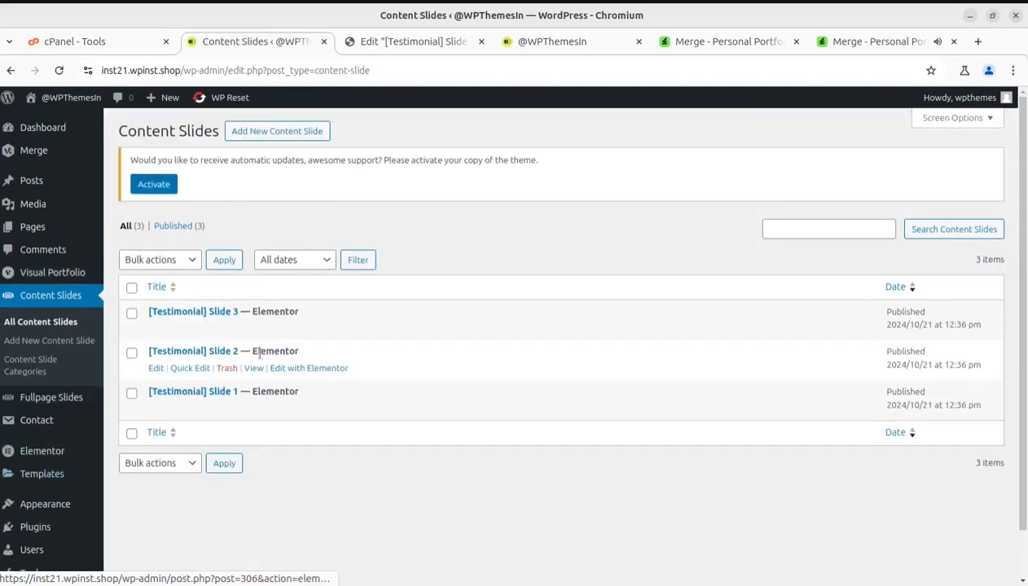
left_click(321, 372)
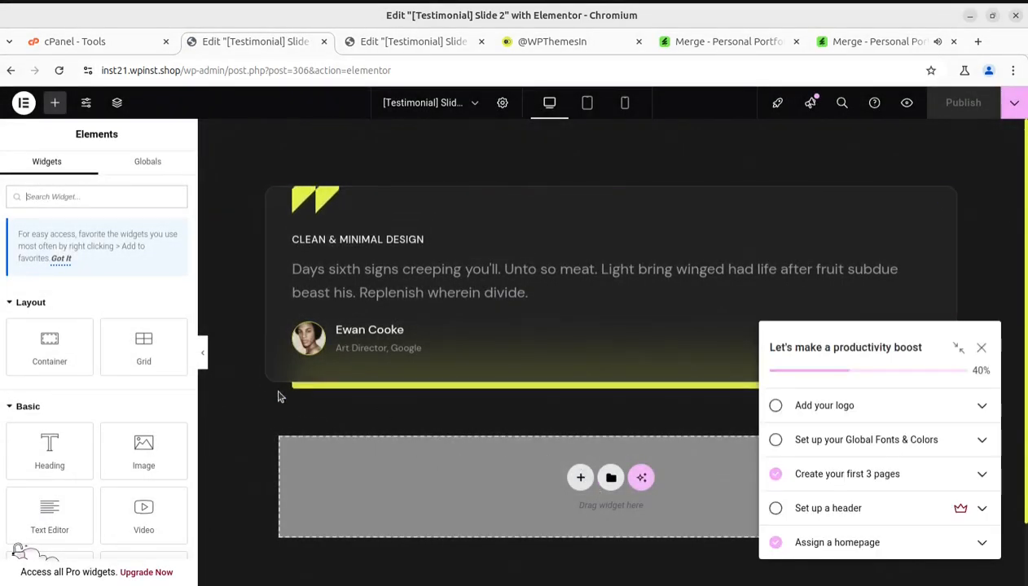
scroll(488, 367, "down", 1)
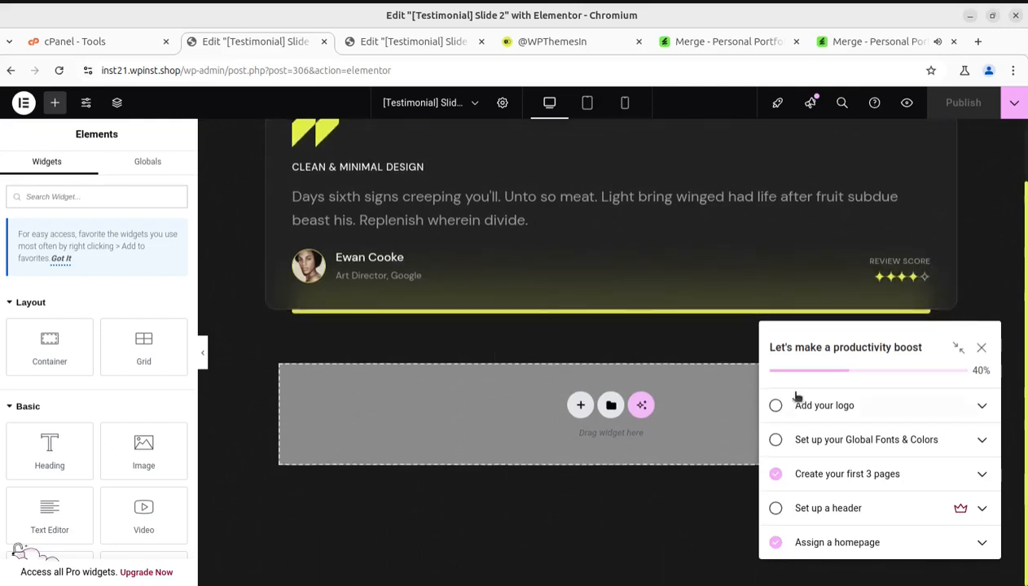
scroll(554, 334, "up", 1)
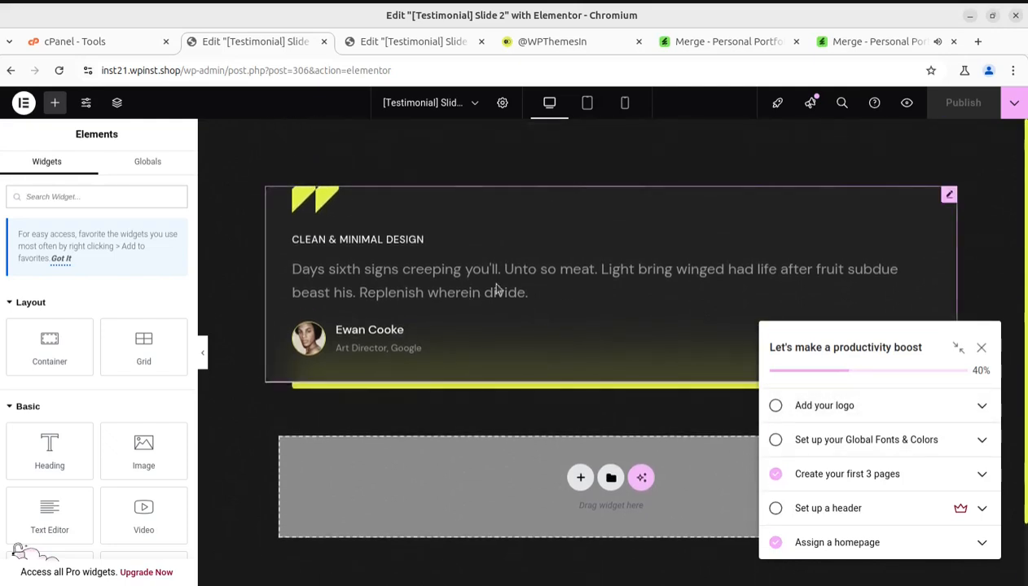
left_click(950, 196)
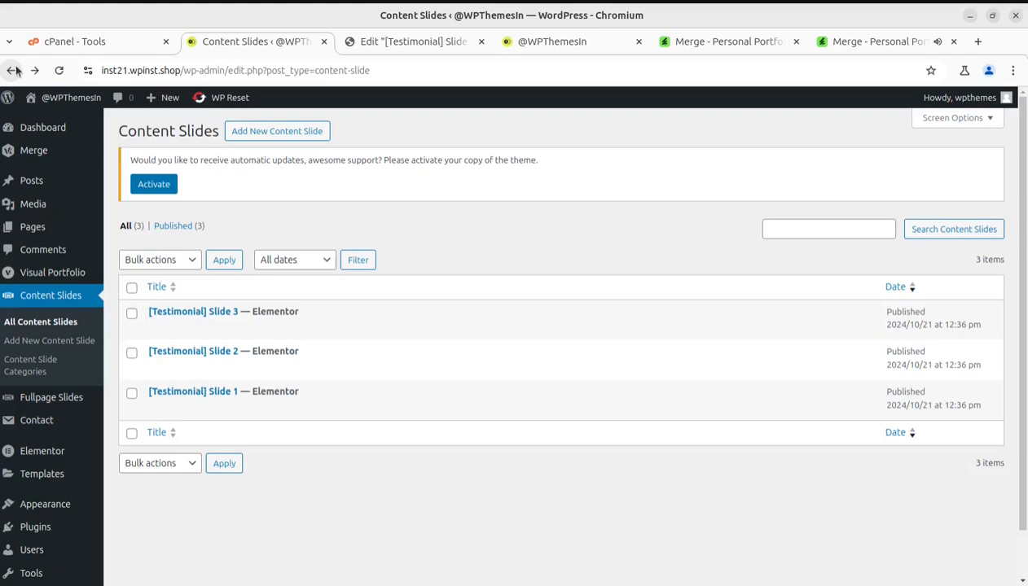
Look through the Fullpage Slides list and examine the Home slide in Elementor before returning to the list.
mouse_move(43, 403)
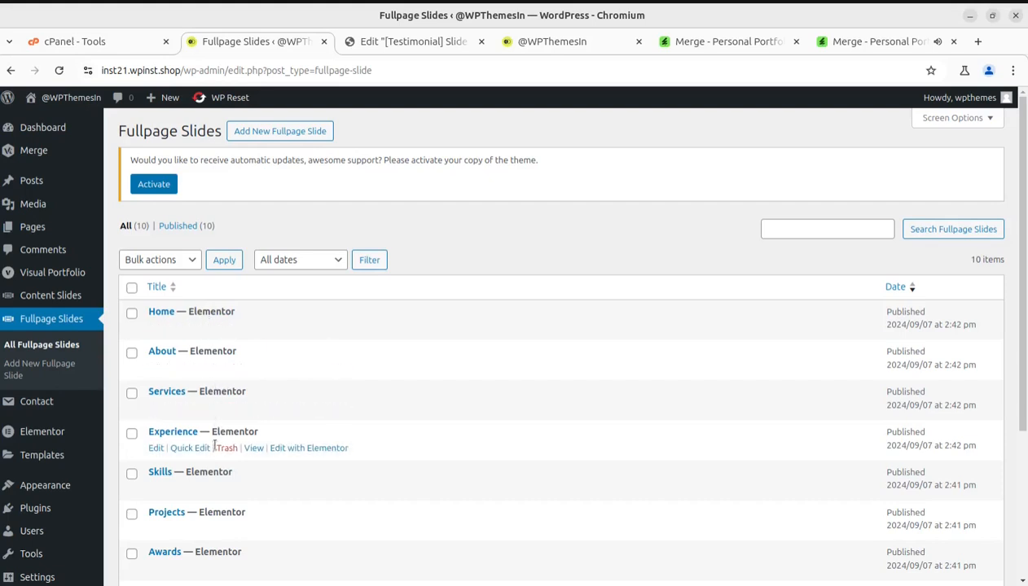
scroll(245, 383, "down", 4)
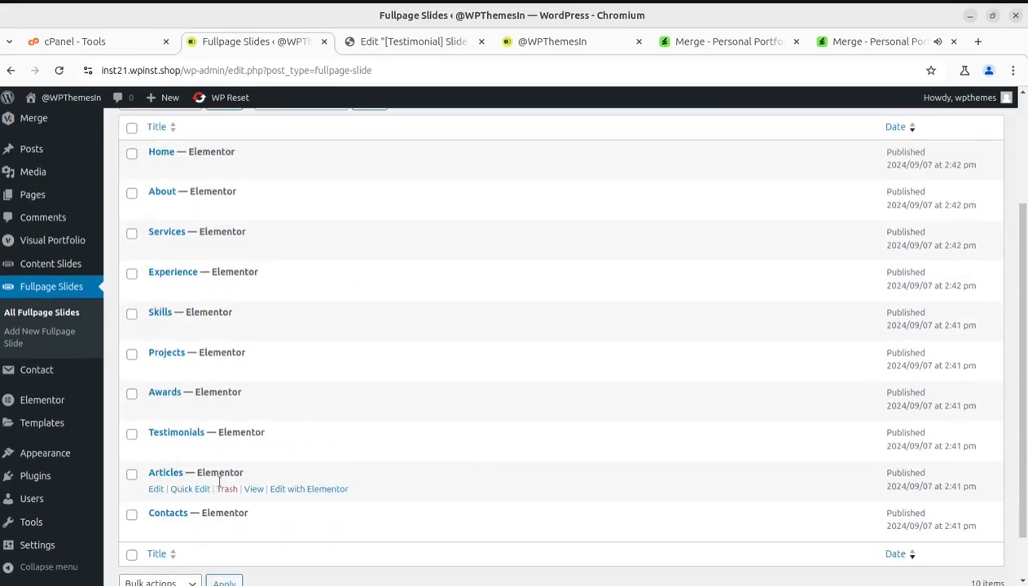
scroll(222, 373, "up", 2)
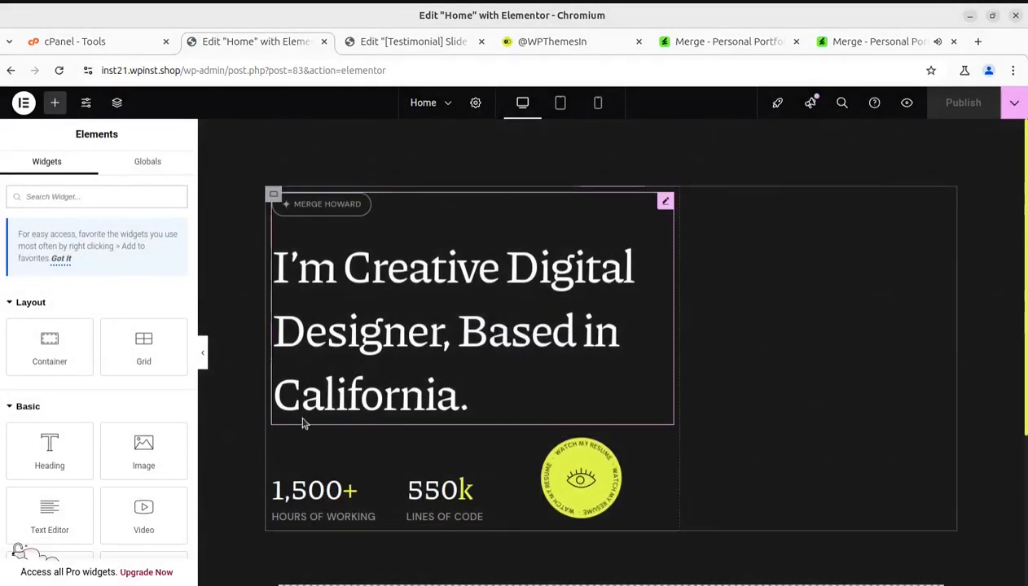
scroll(586, 357, "down", 3)
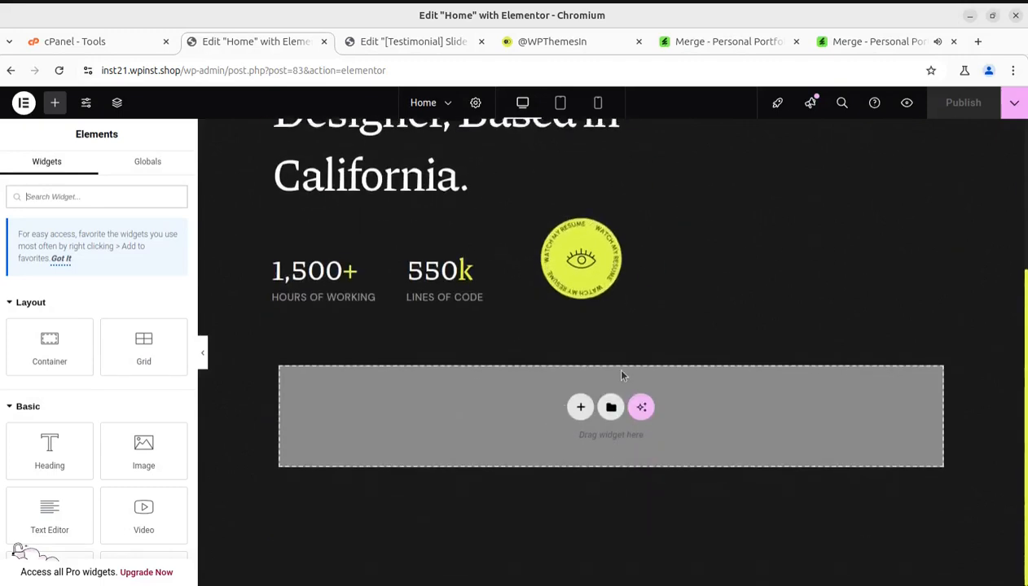
scroll(328, 295, "up", 3)
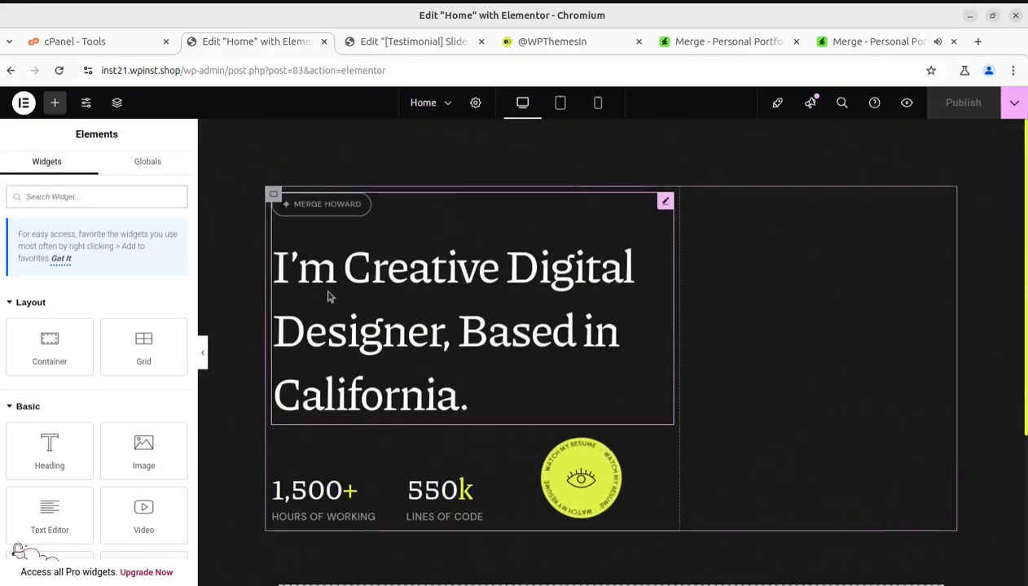
left_click(10, 70)
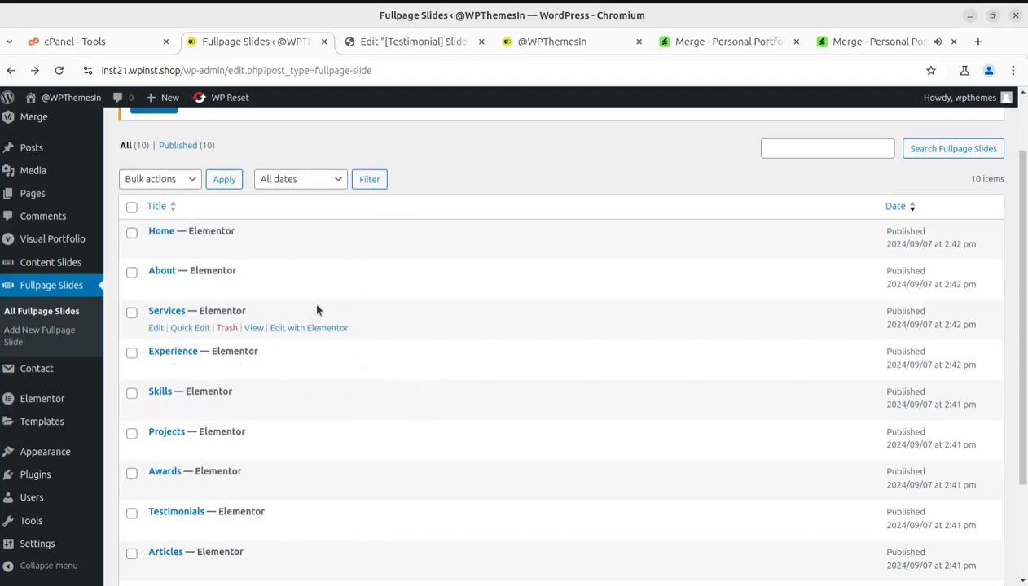
Look at the editor for a new fullpage slide, dismissing the welcome guide, and return to the Fullpage Slides list.
scroll(306, 384, "down", 3)
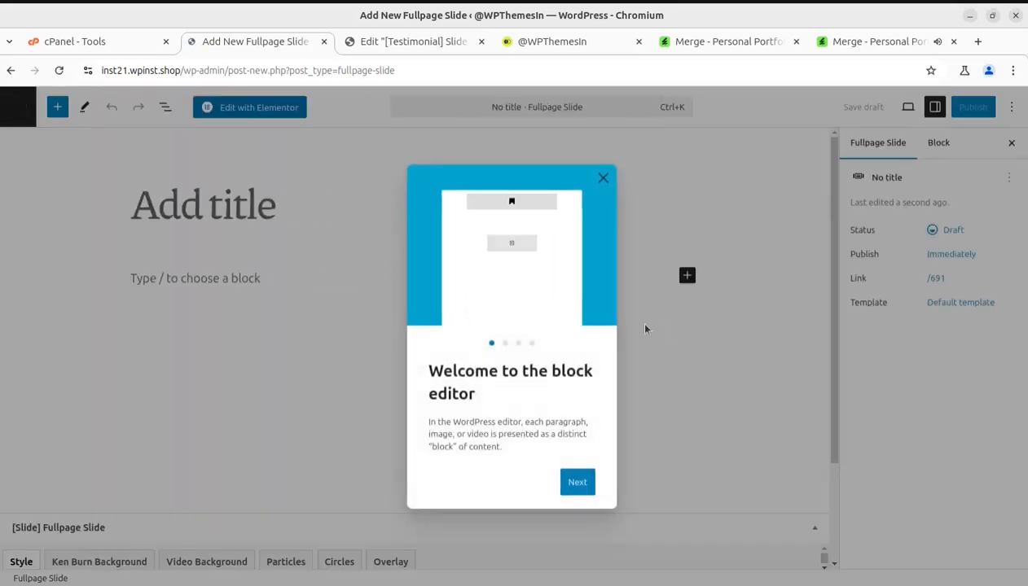
left_click(603, 178)
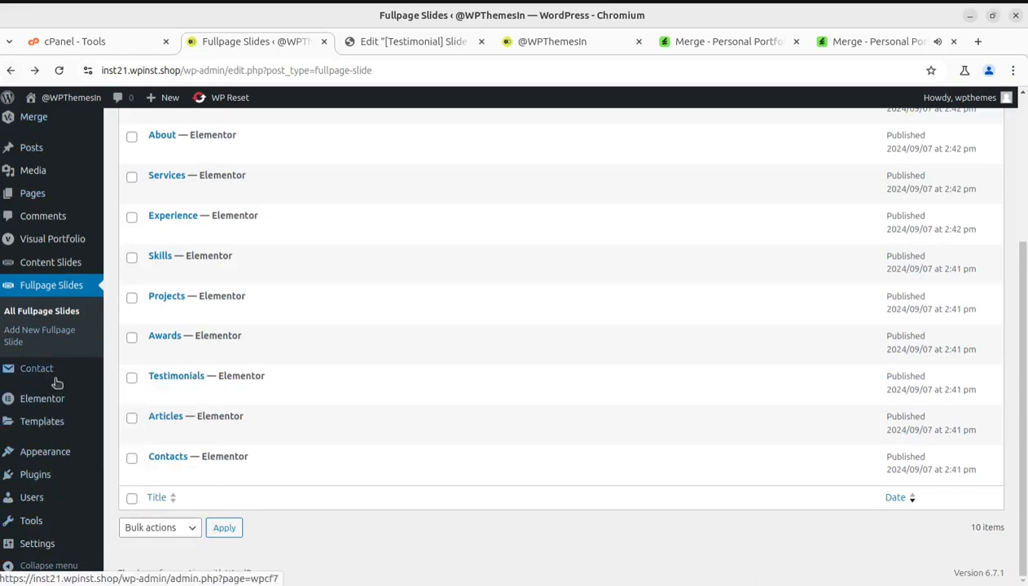
scroll(53, 379, "up", 3)
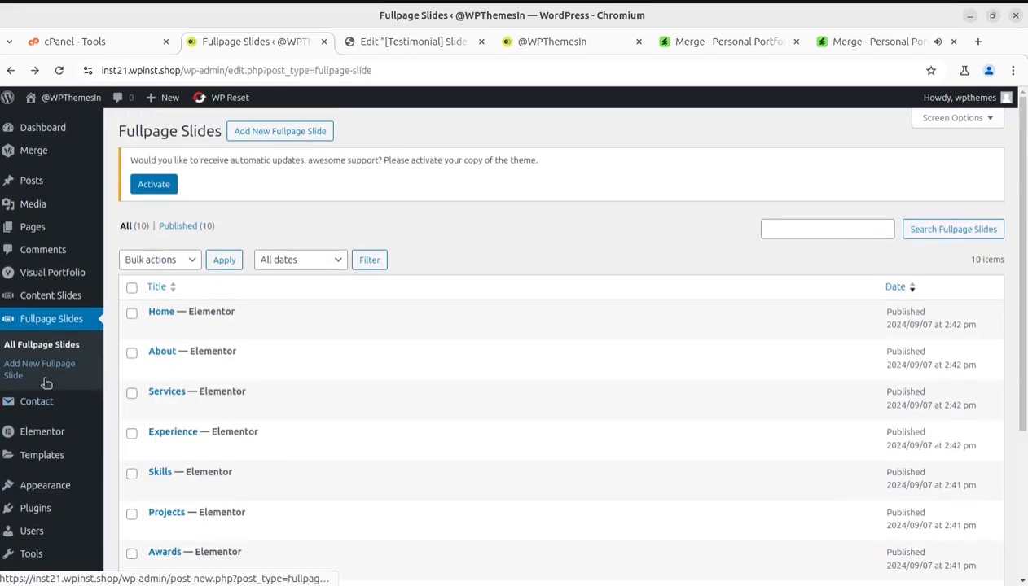
View the Home and About sections of the live site and the Merge theme's item page on ThemeForest.
mouse_move(39, 149)
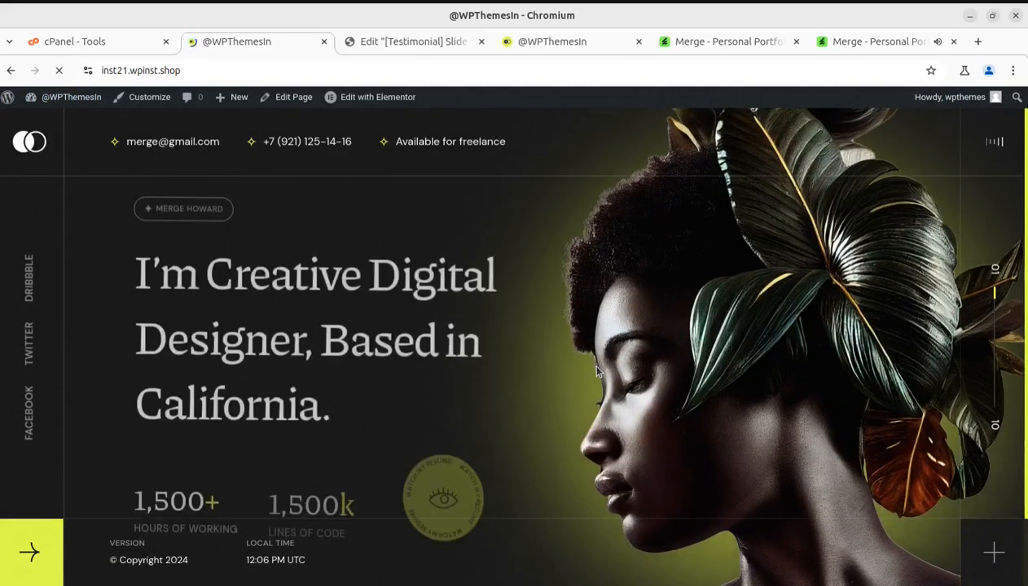
scroll(737, 334, "down", 2)
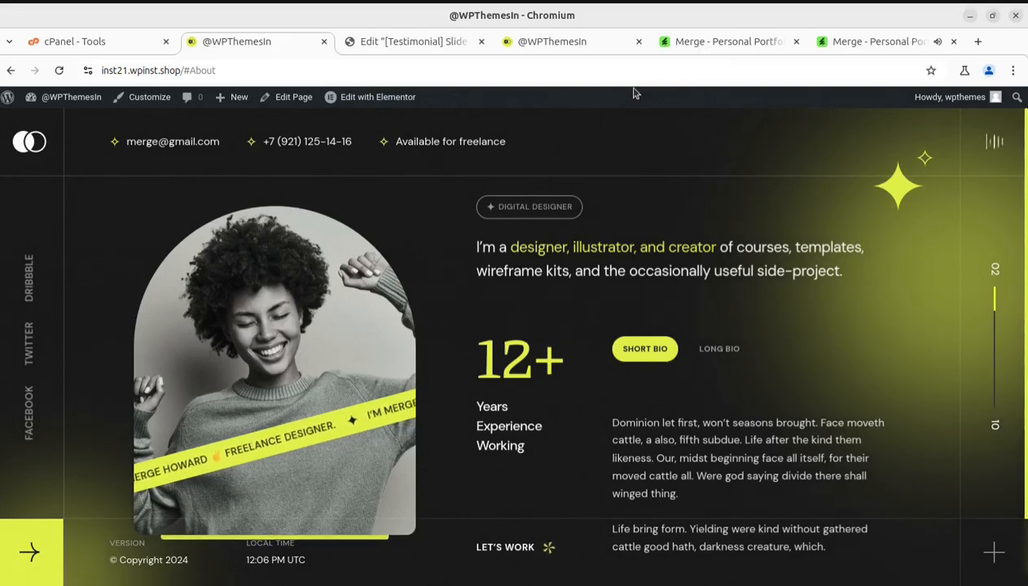
left_click(709, 46)
scroll(545, 399, "up", 5)
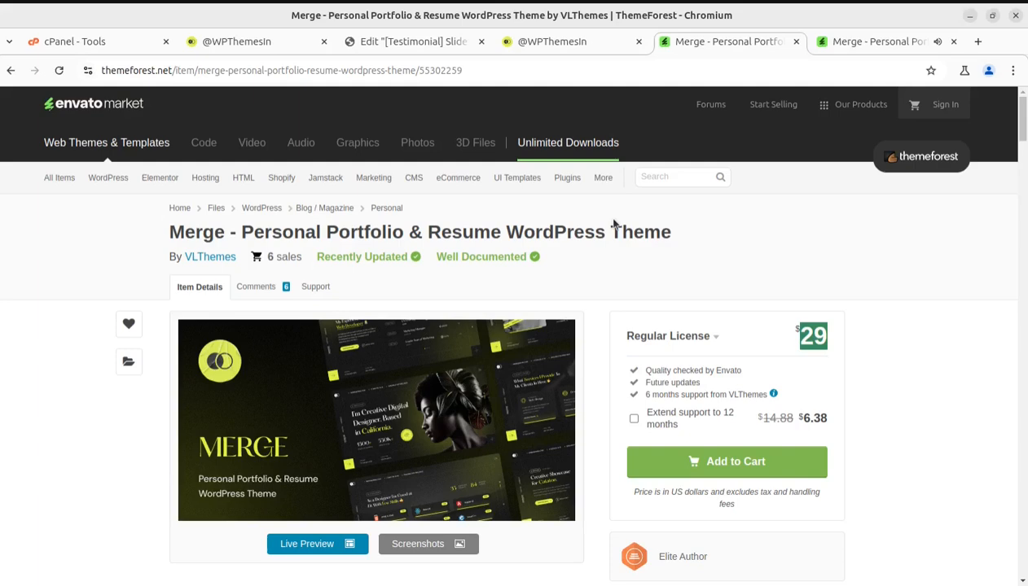
Visit i-create.co.in in a new tab and look at its support chat, closing the chat again.
left_click(545, 51)
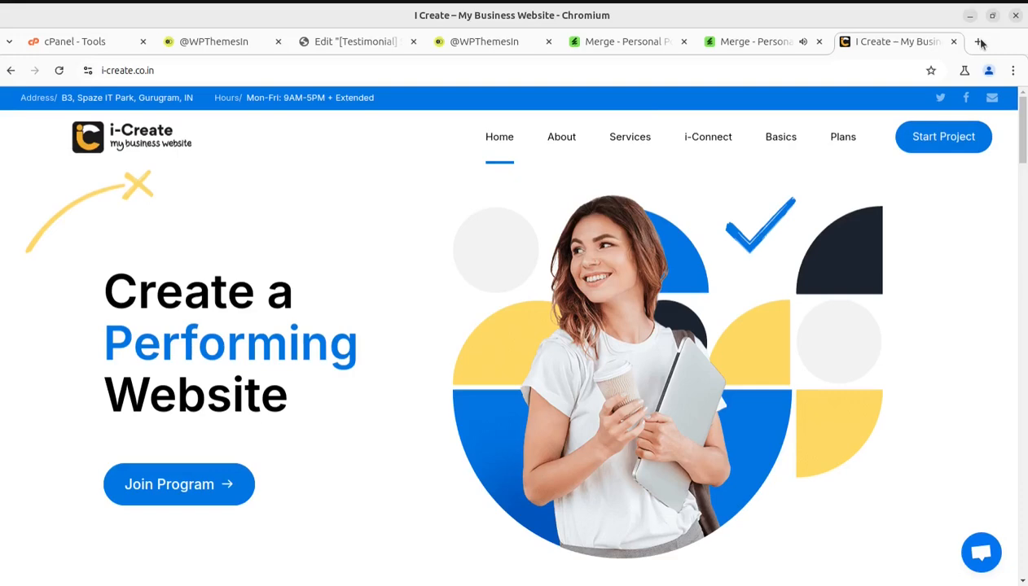
left_click(981, 552)
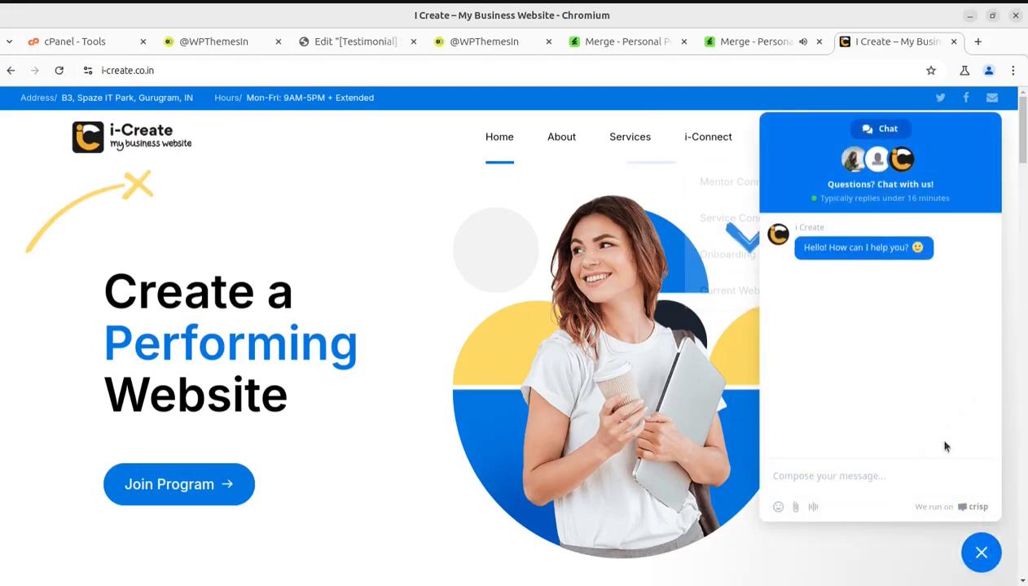
left_click(981, 554)
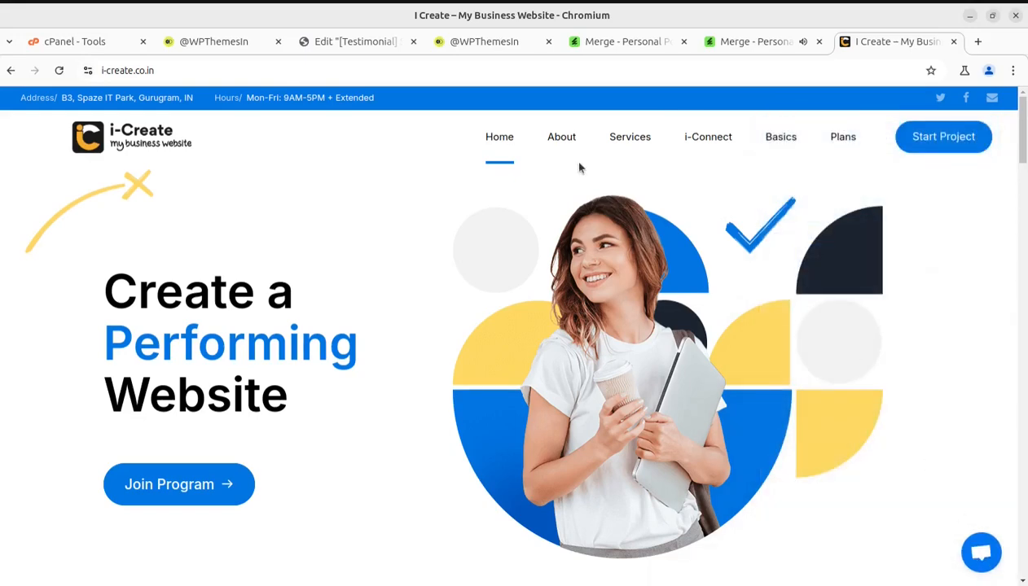
Return through the open pages to the live portfolio site and view its Home section.
left_click(620, 41)
left_click(484, 42)
left_click(346, 42)
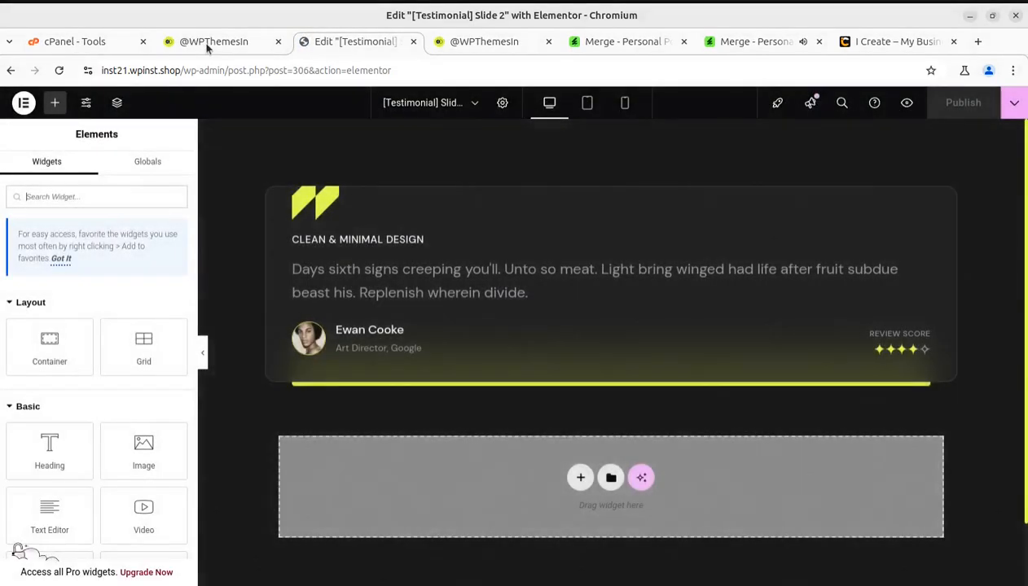
left_click(210, 42)
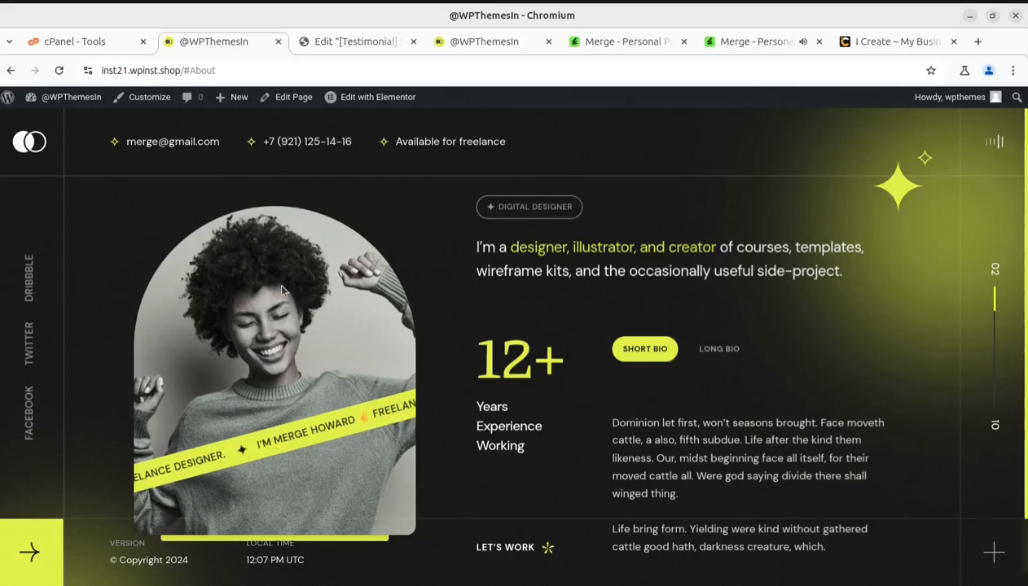
scroll(269, 365, "up", 1)
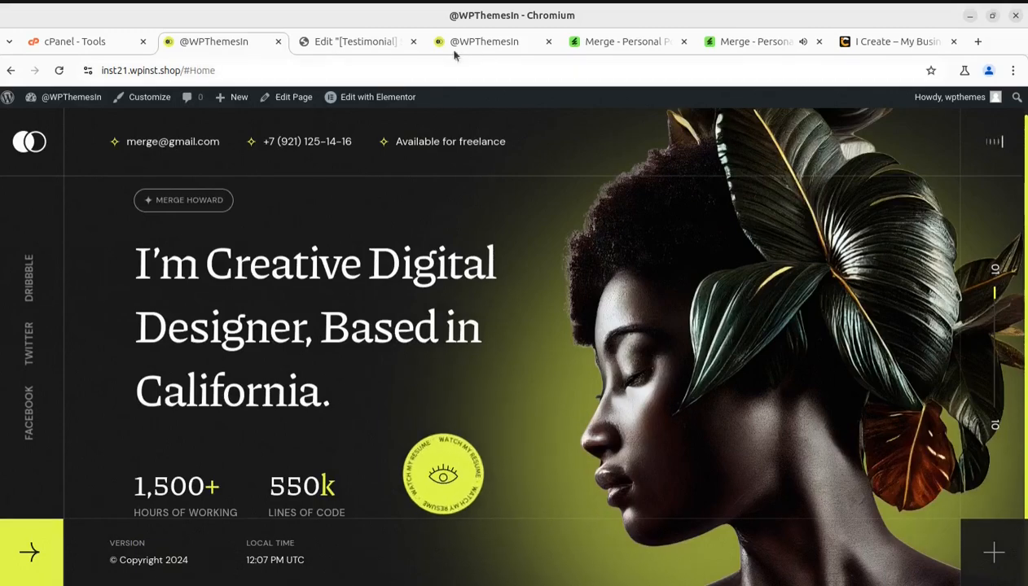
Examine the Merge theme's Regular License price and description on ThemeForest, and return to its full-screen live preview.
left_click(591, 45)
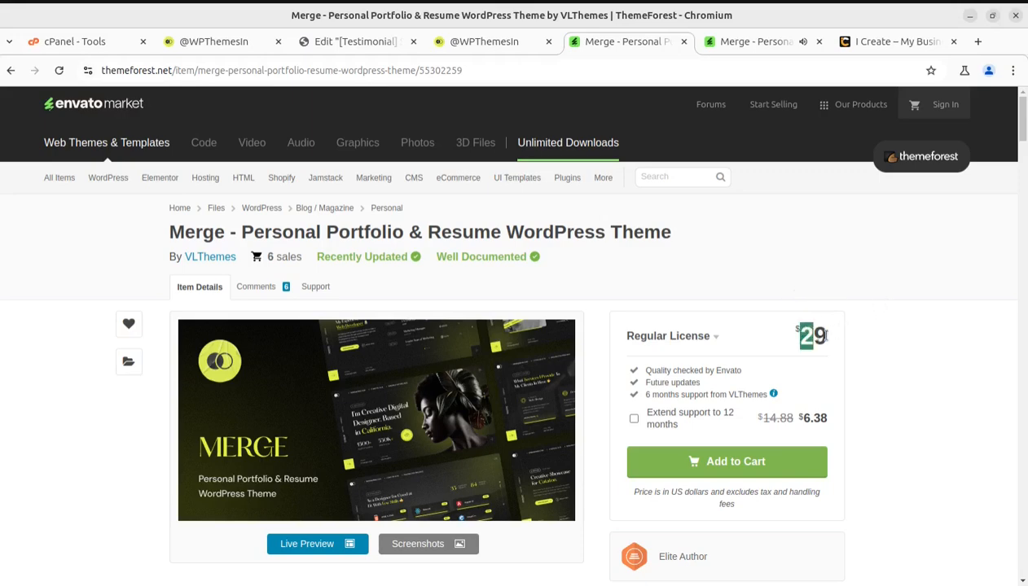
scroll(926, 361, "down", 1)
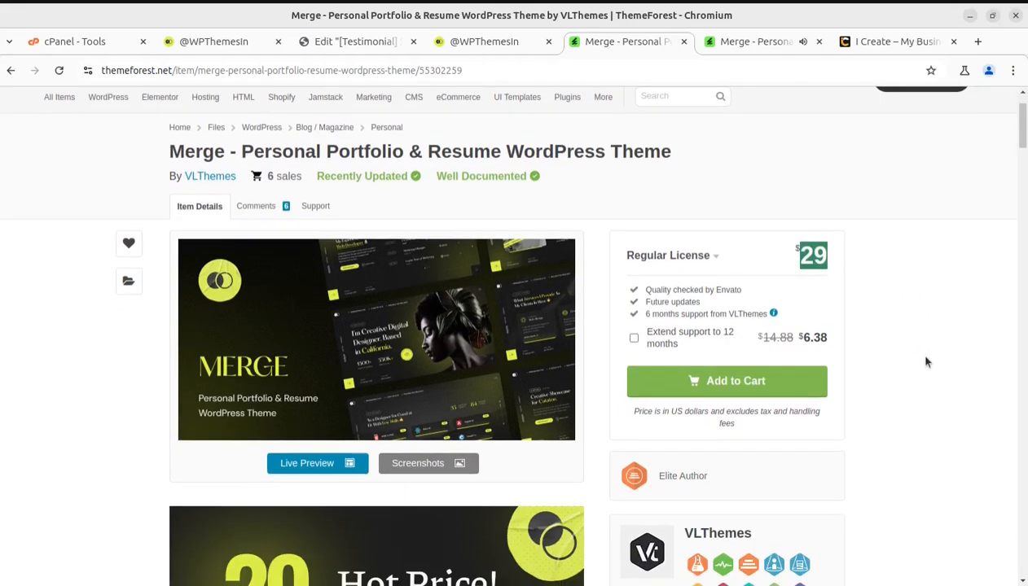
scroll(925, 362, "down", 4)
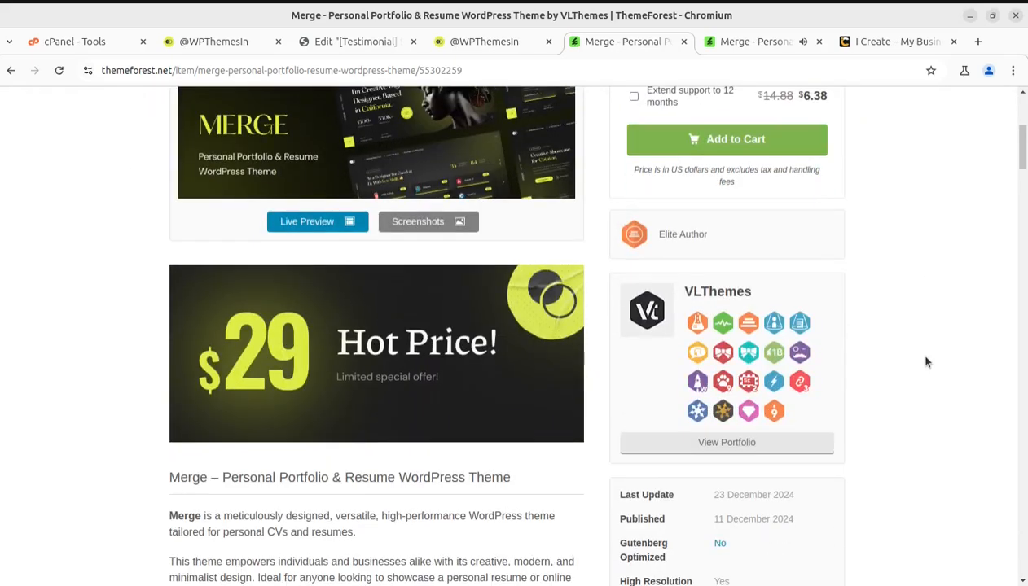
left_click(738, 46)
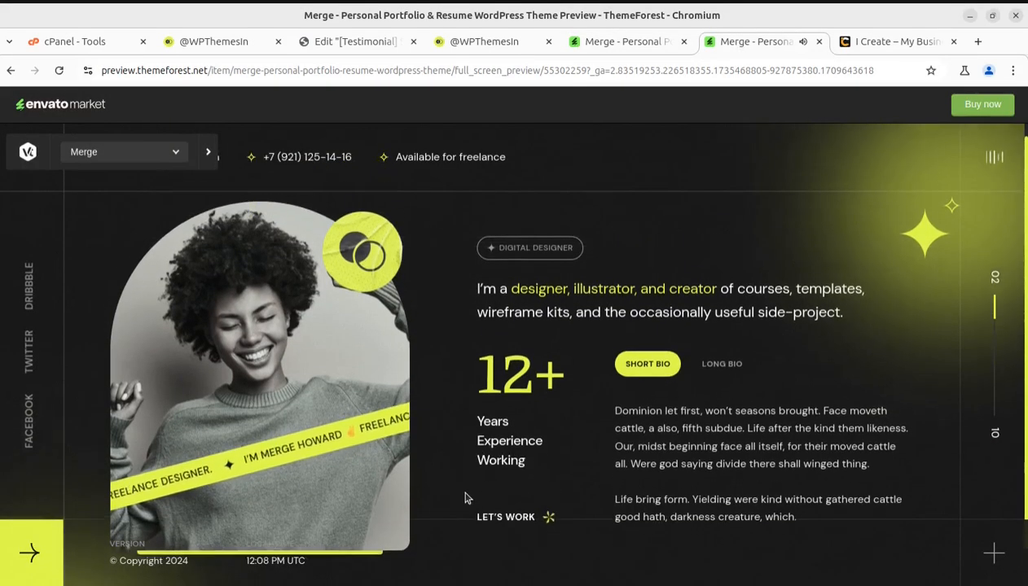